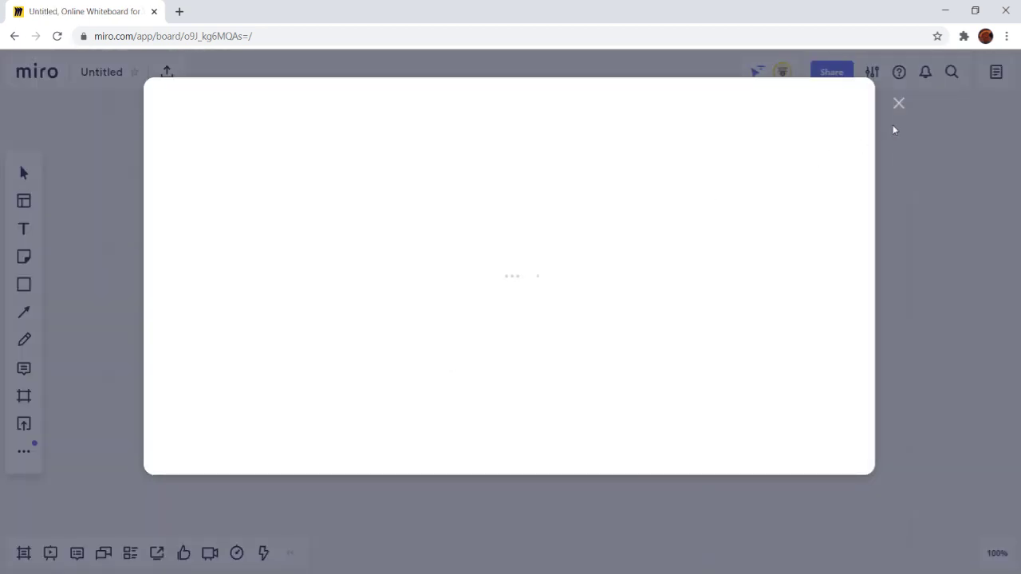
# Step: Dismiss the opening dialog, rename the board "Monster of the week" and set the Monster of the Week artwork as its cover
pyautogui.click(897, 104)
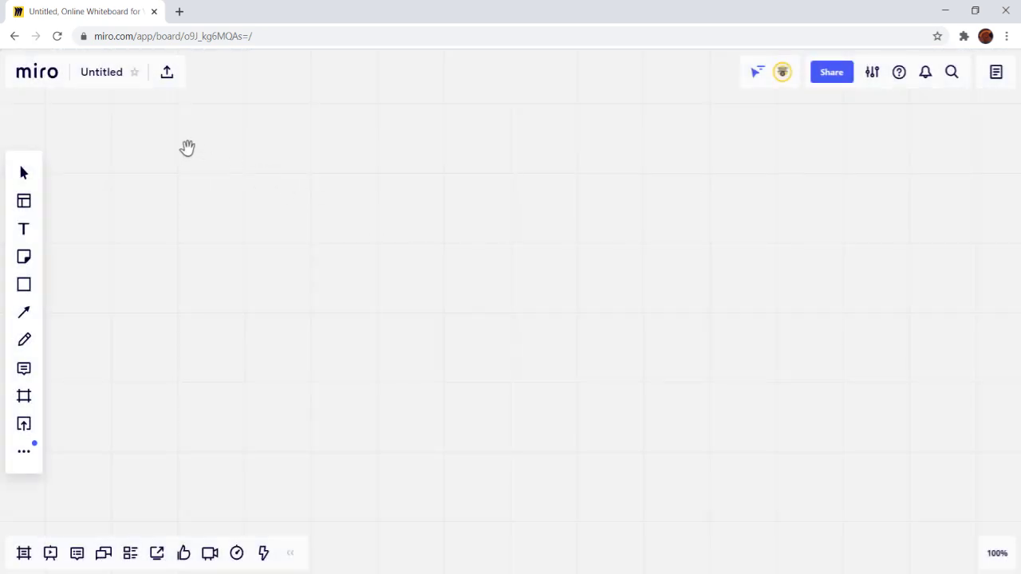
pyautogui.click(100, 80)
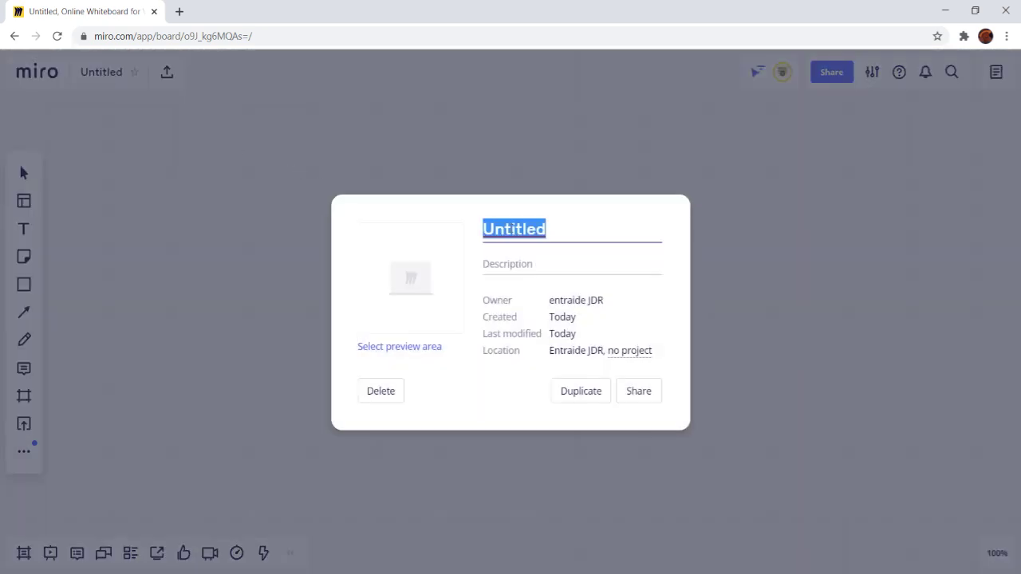
pyautogui.write('Monster of the week')
pyautogui.press('Return')
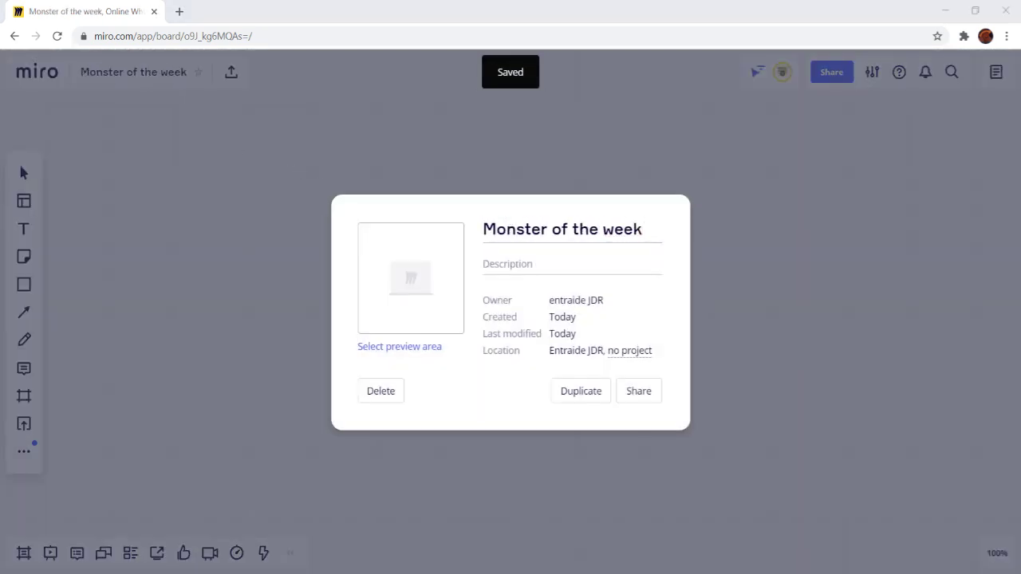
pyautogui.click(398, 311)
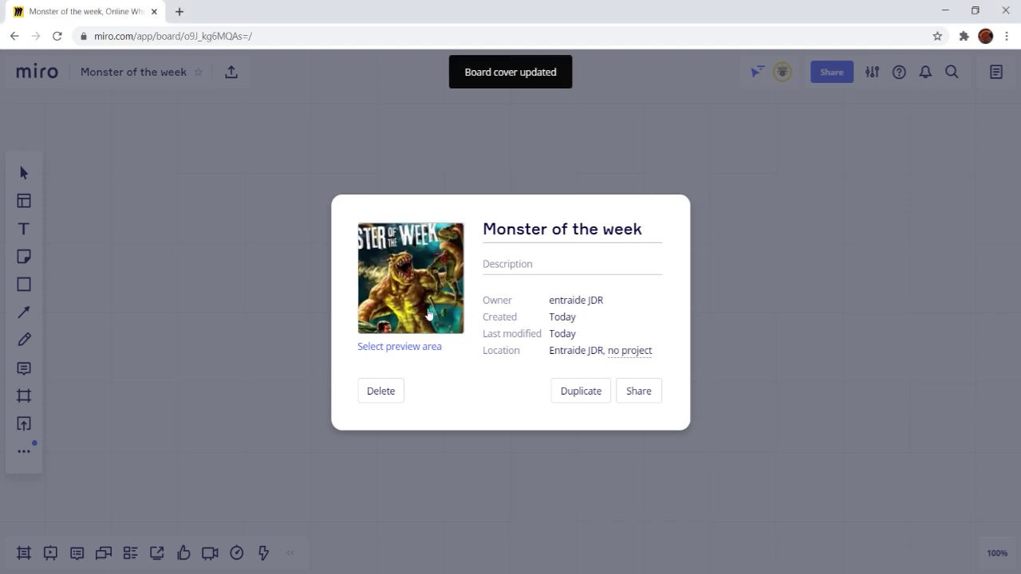
pyautogui.click(239, 319)
# Step: Return to the board overview, view the details of the Monster of the week board and reopen it
pyautogui.click(37, 71)
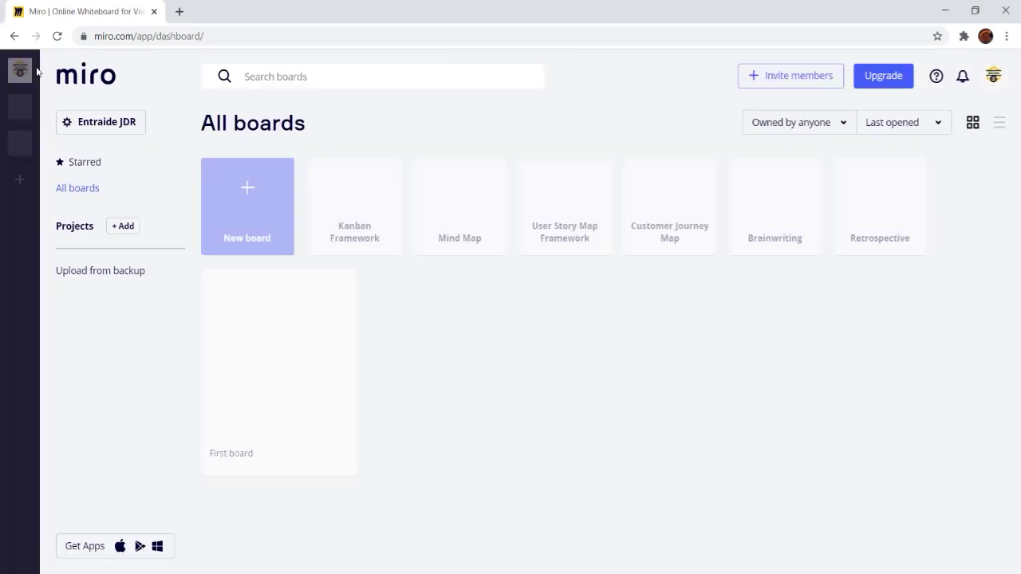
pyautogui.click(339, 289)
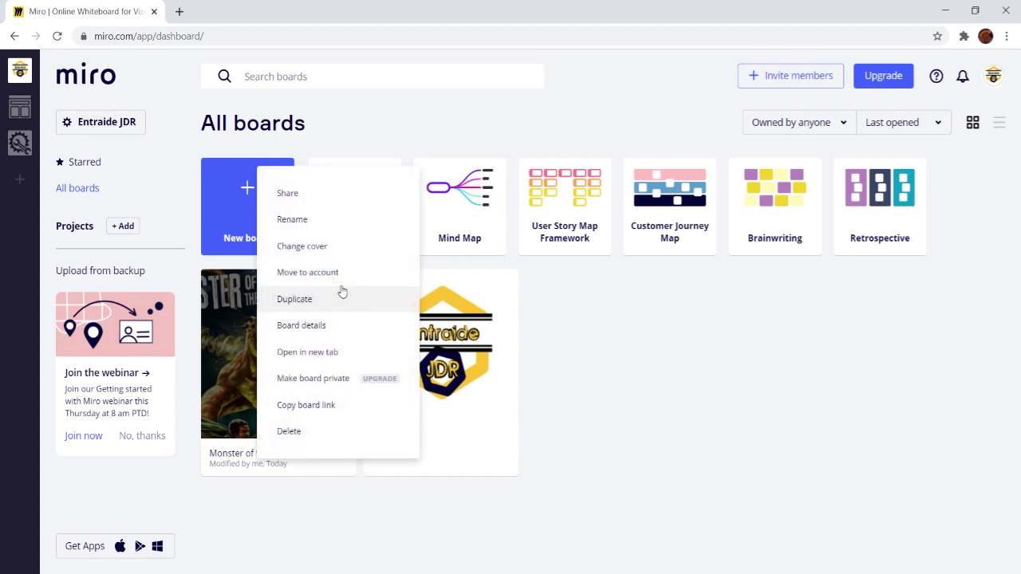
pyautogui.click(314, 327)
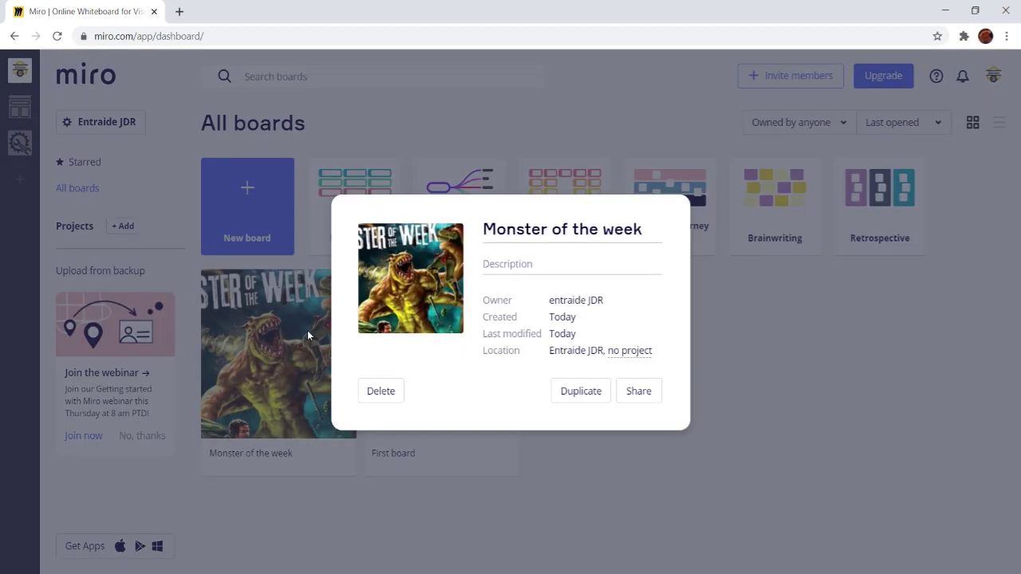
pyautogui.click(307, 330)
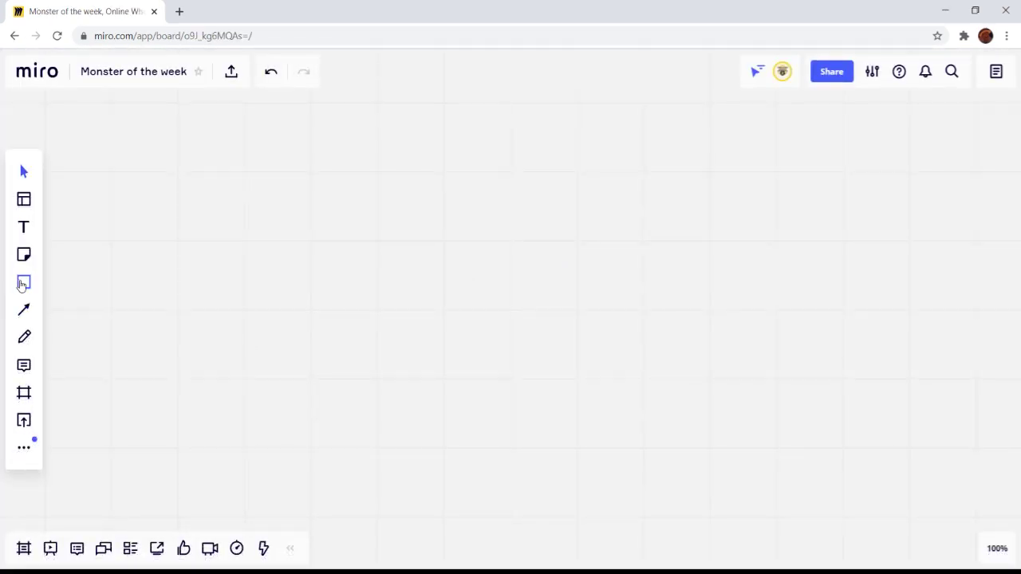
# Step: Ready the Shape tool and hide the board's background grid
pyautogui.click(24, 283)
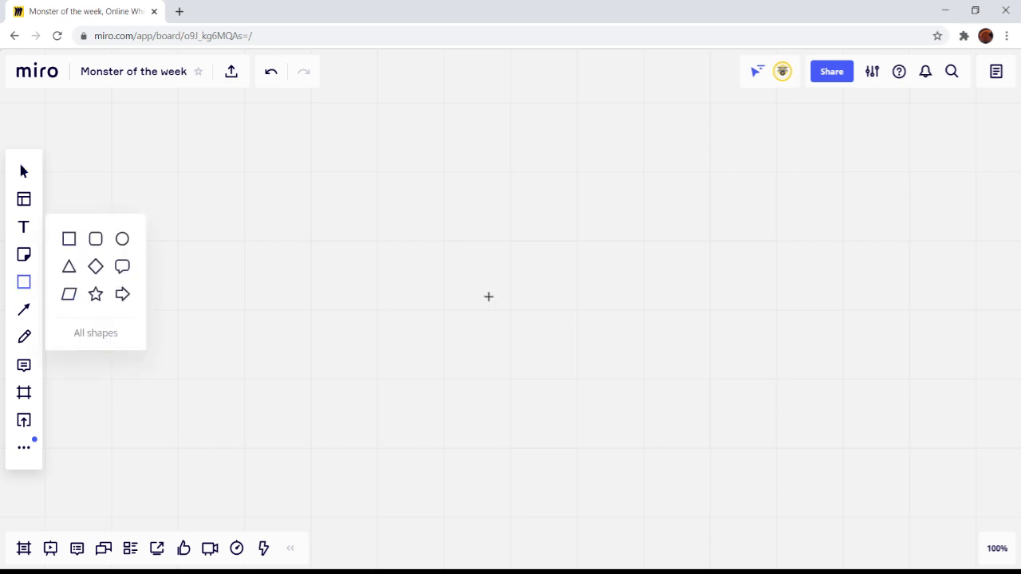
pyautogui.click(873, 72)
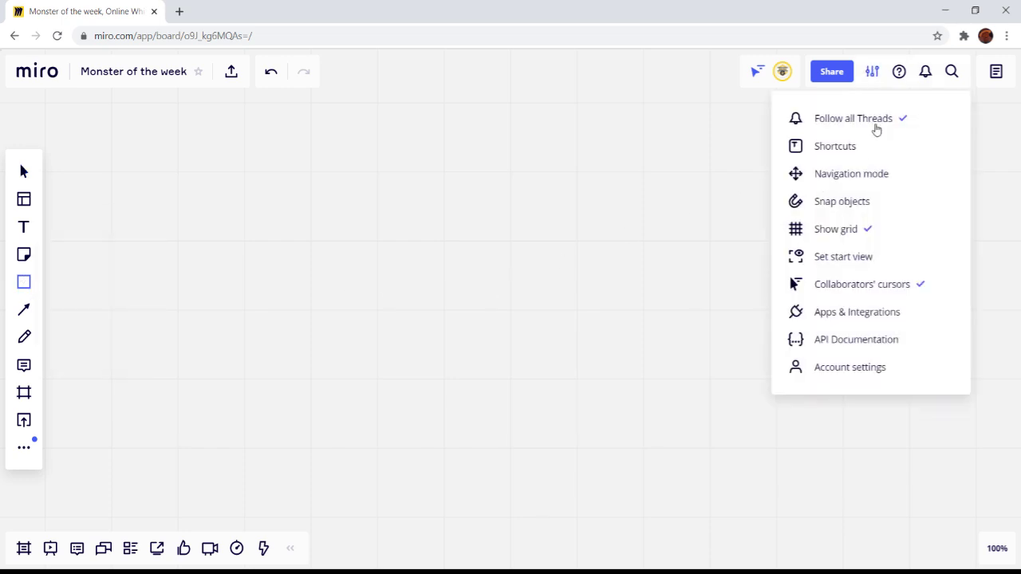
pyautogui.click(872, 72)
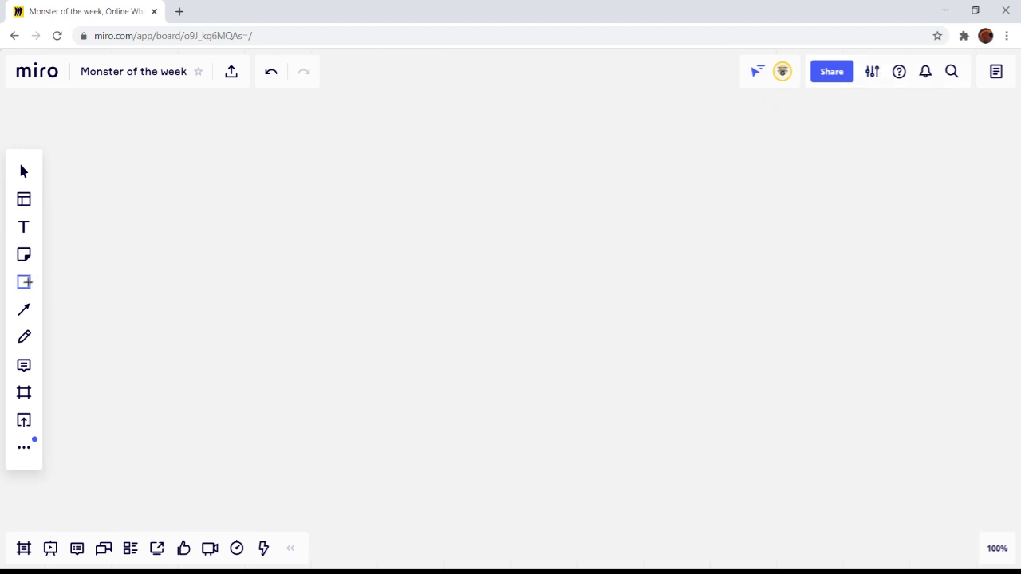
# Step: Place a square on the empty board and write "Monster of the week" inside it
pyautogui.click(391, 238)
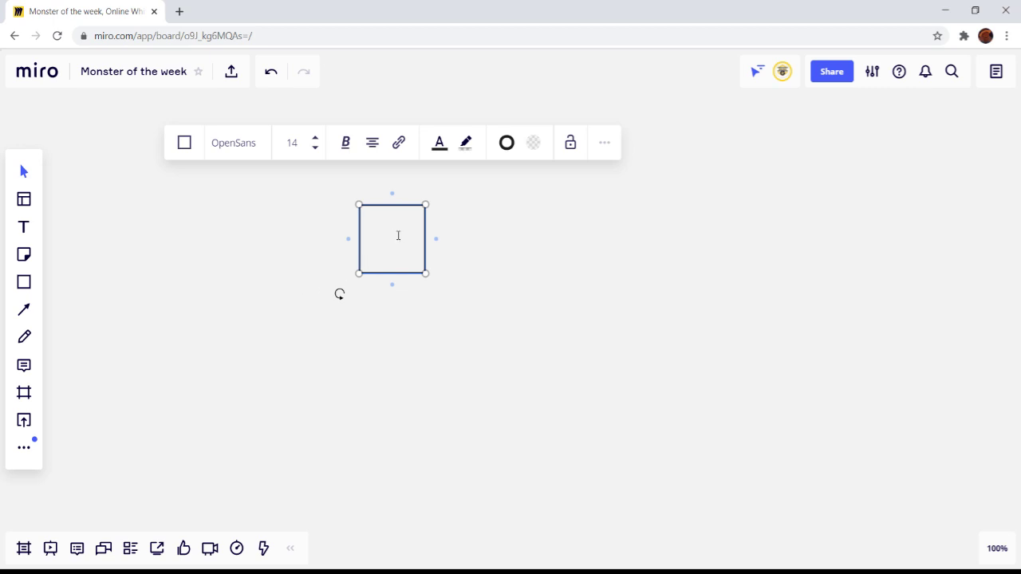
pyautogui.write('Monster of the week')
pyautogui.hotkey('ctrl', 'a')
# Step: Set the square's text to Fredoka One at size 48 and enlarge the square into a wide rectangle
pyautogui.click(234, 143)
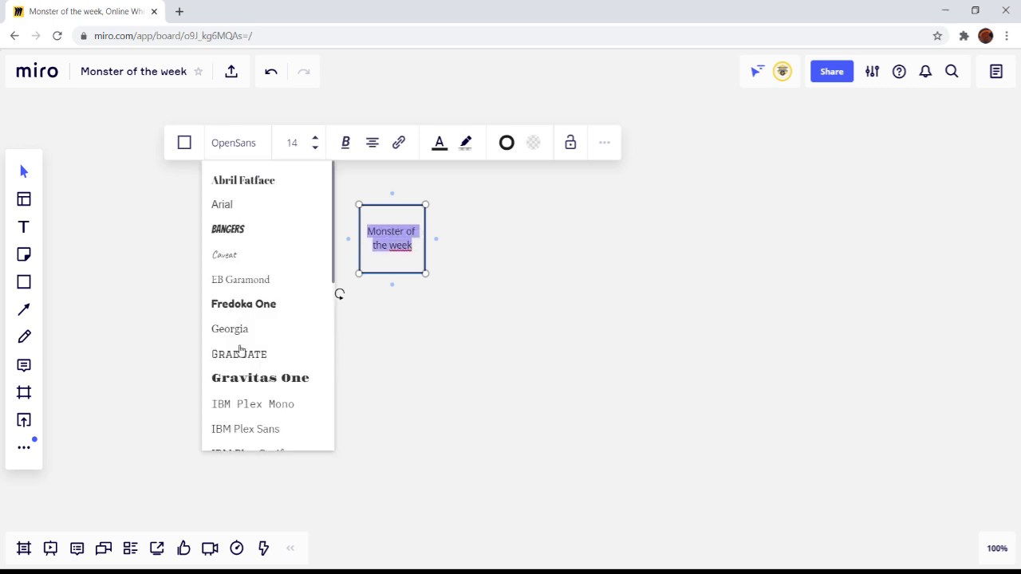
pyautogui.click(242, 303)
pyautogui.click(315, 138)
pyautogui.moveTo(426, 274); pyautogui.dragTo(786, 483)
pyautogui.click(388, 141)
pyautogui.click(525, 142)
pyautogui.click(483, 175)
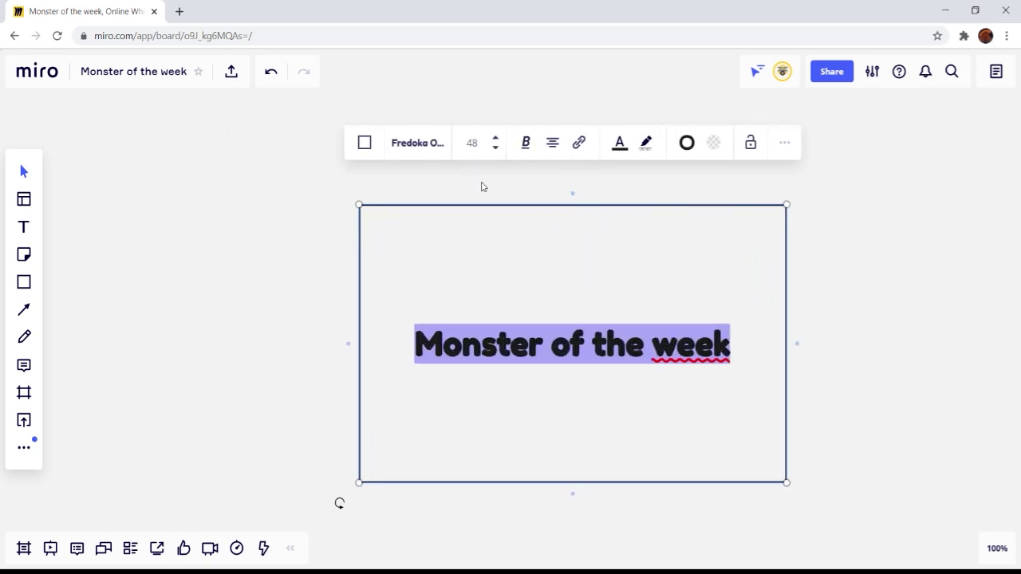
# Step: Align the rectangle's text to the left horizontally and to the top vertically
pyautogui.click(552, 147)
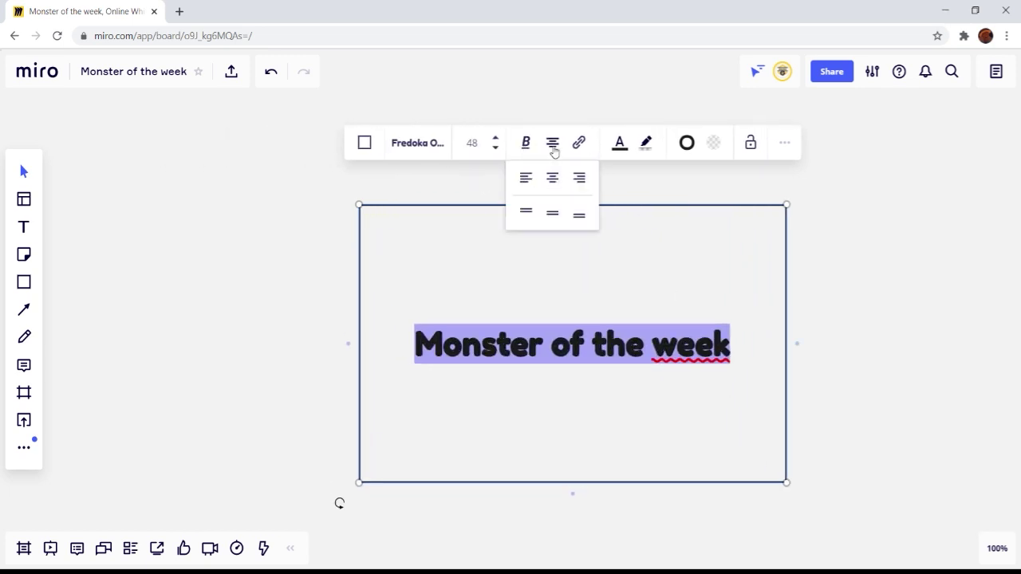
pyautogui.click(525, 178)
pyautogui.click(550, 147)
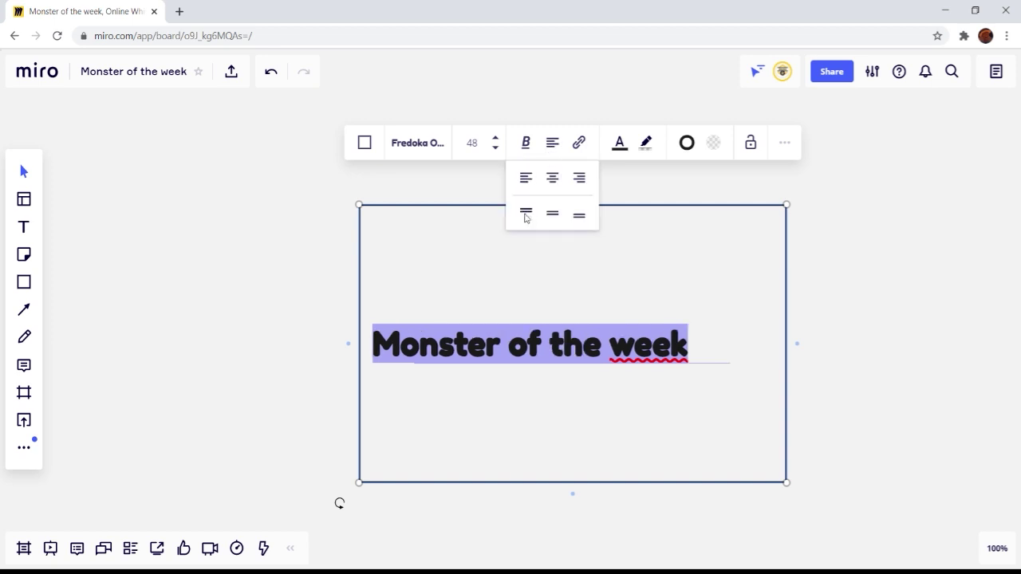
pyautogui.click(526, 214)
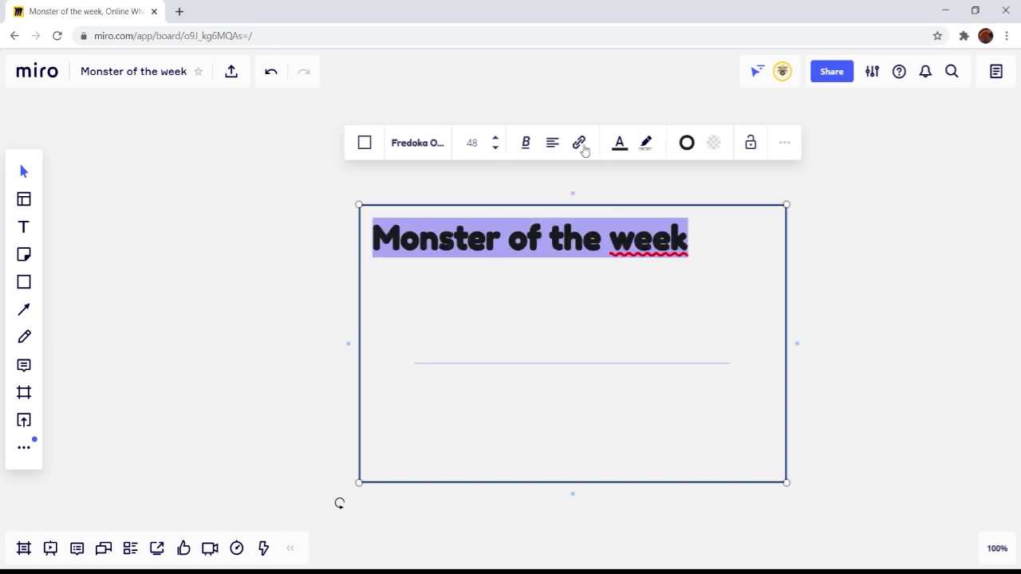
# Step: Colour the rectangle's title text white and give it a black highlight
pyautogui.click(619, 147)
pyautogui.click(579, 182)
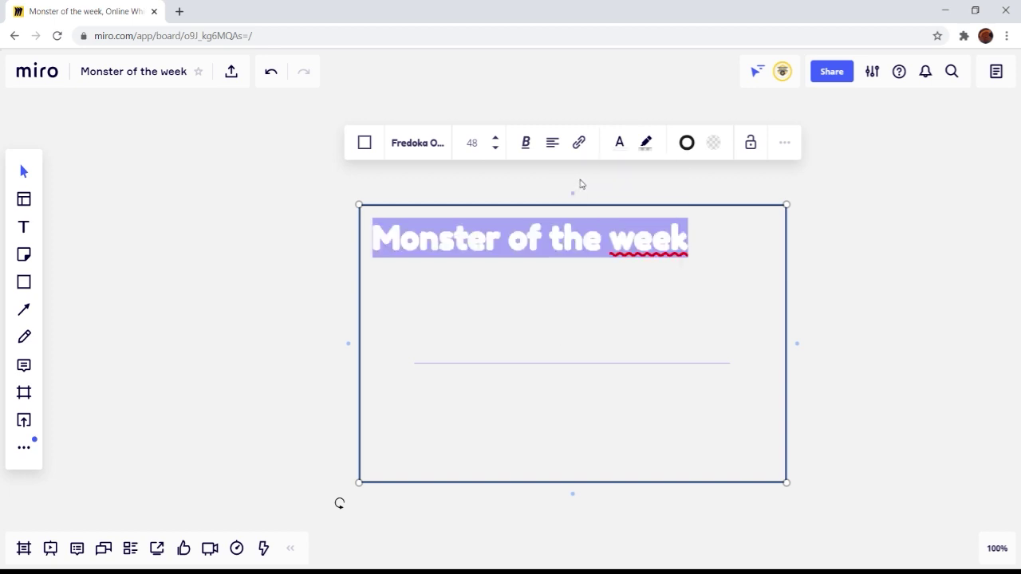
pyautogui.click(647, 145)
pyautogui.click(633, 264)
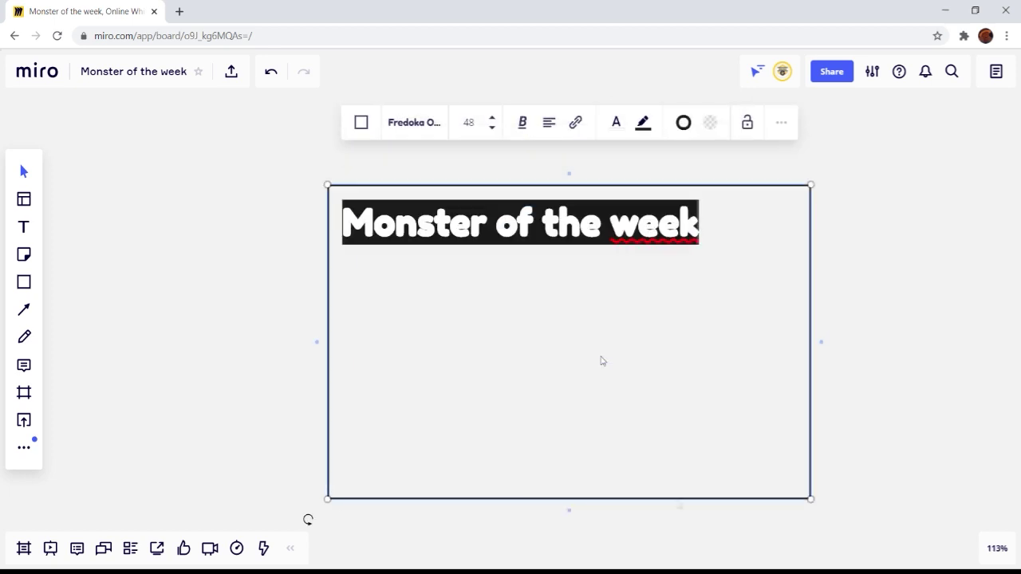
# Step: Give the rectangle a thicker solid grey border at 100% opacity
pyautogui.click(682, 122)
pyautogui.click(642, 255)
pyautogui.click(670, 310)
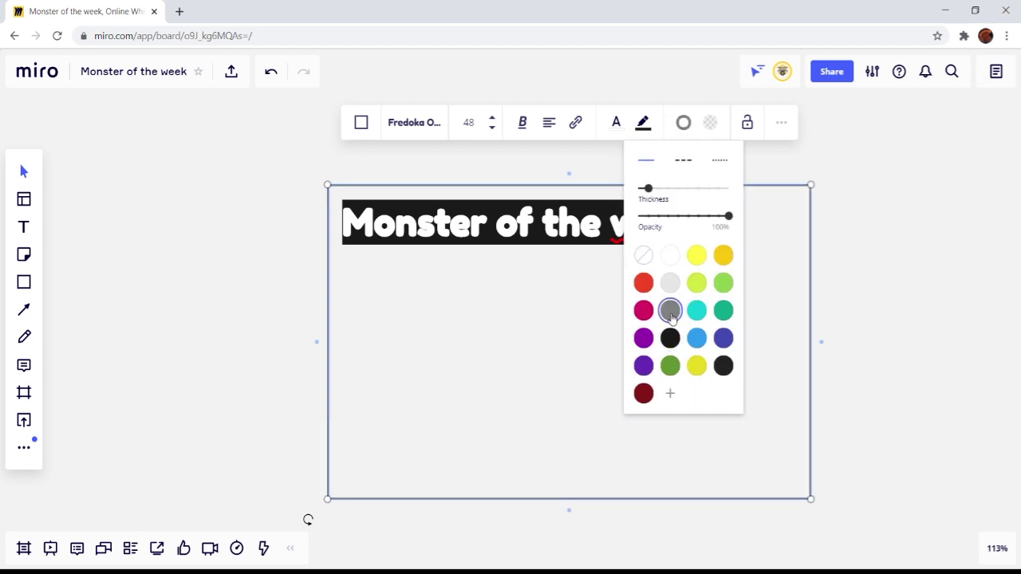
pyautogui.moveTo(728, 217); pyautogui.dragTo(672, 222)
pyautogui.moveTo(648, 188); pyautogui.dragTo(668, 189)
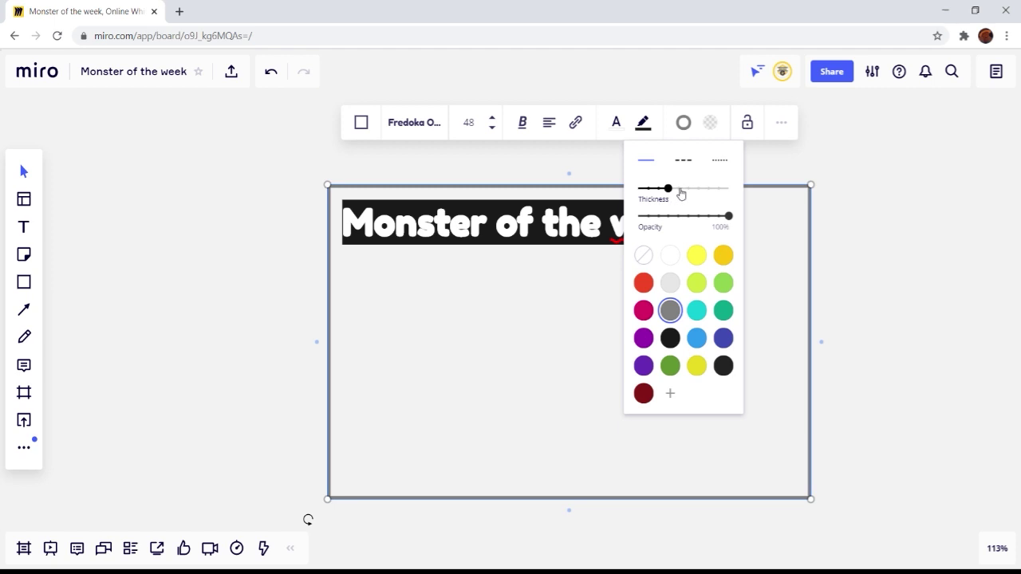
# Step: Fill the rectangle with the same grey as its border at 100% opacity
pyautogui.click(710, 122)
pyautogui.click(696, 260)
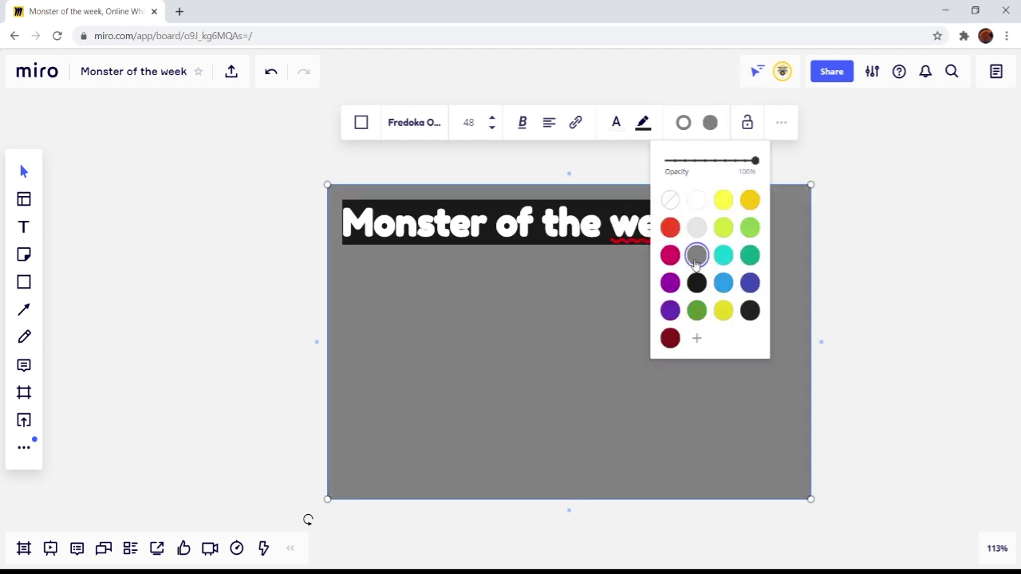
pyautogui.moveTo(754, 162)
pyautogui.mouseDown()
pyautogui.moveTo(718, 163)
pyautogui.moveTo(755, 164)
pyautogui.mouseUp()
# Step: Convert the titled rectangle into a text object and that into a card
pyautogui.click(362, 122)
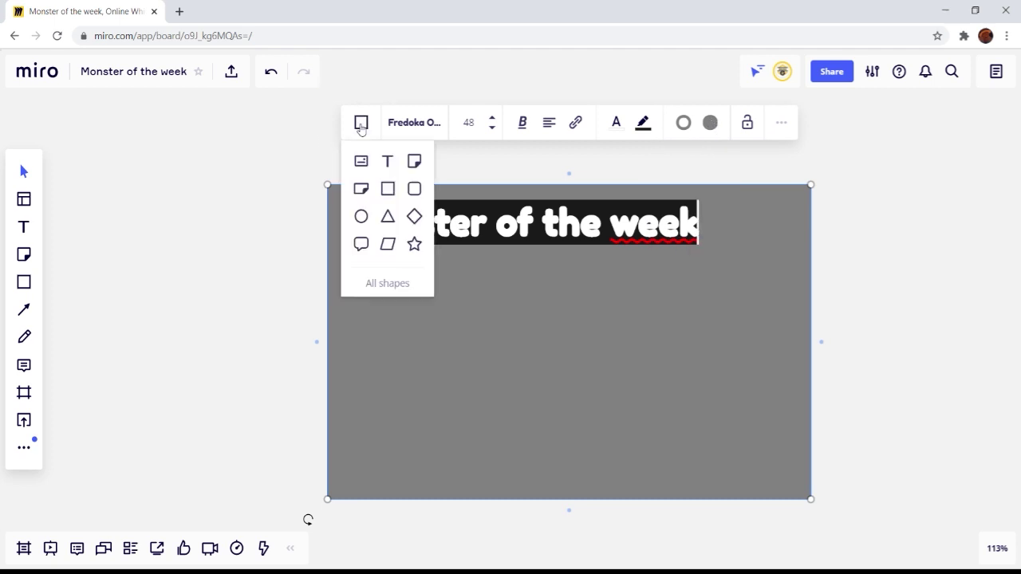
pyautogui.click(388, 162)
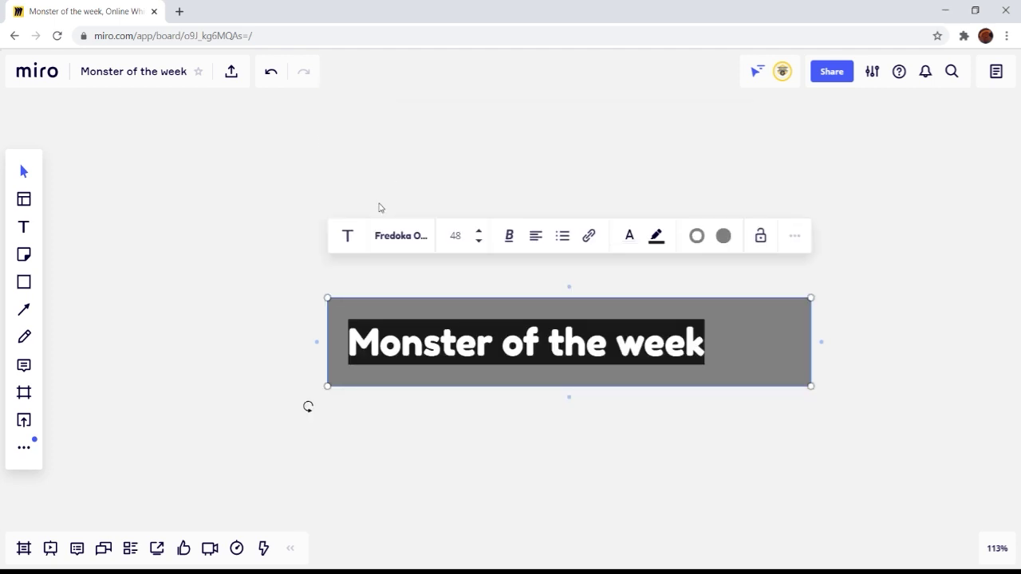
pyautogui.click(347, 235)
pyautogui.click(348, 275)
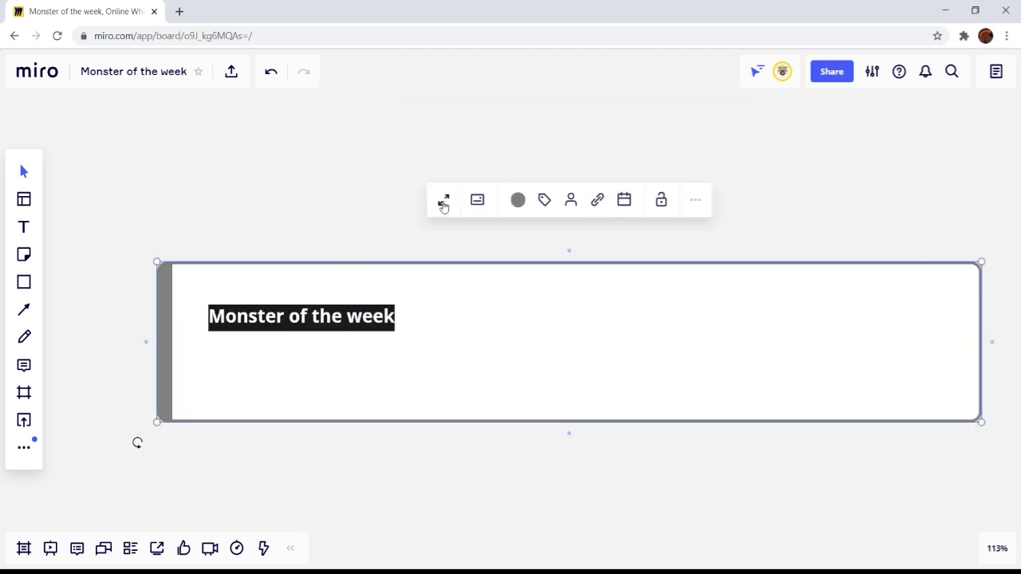
# Step: Convert the "Monster of the week" card into a sticky note and that into a square shape
pyautogui.click(478, 200)
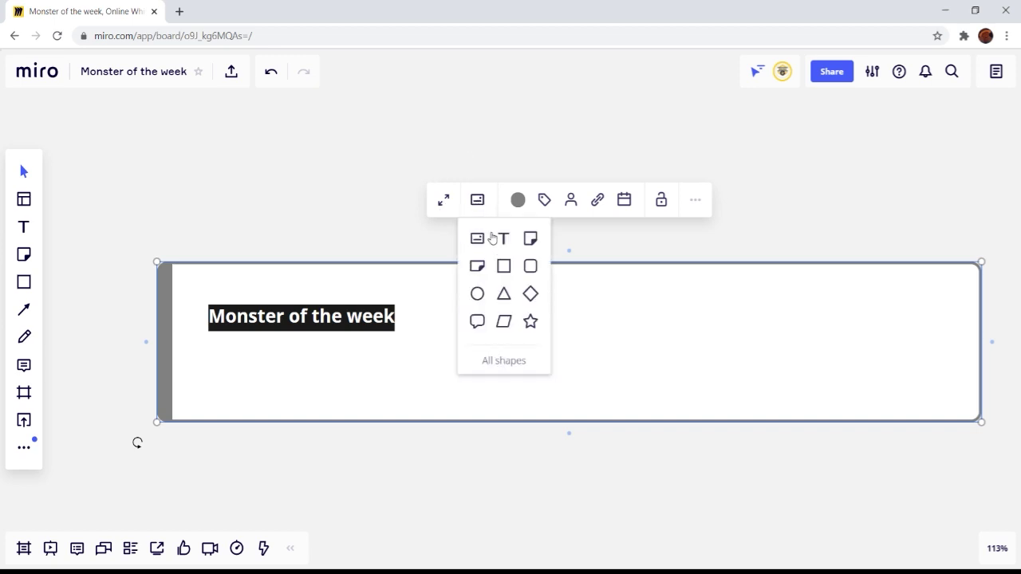
pyautogui.click(531, 239)
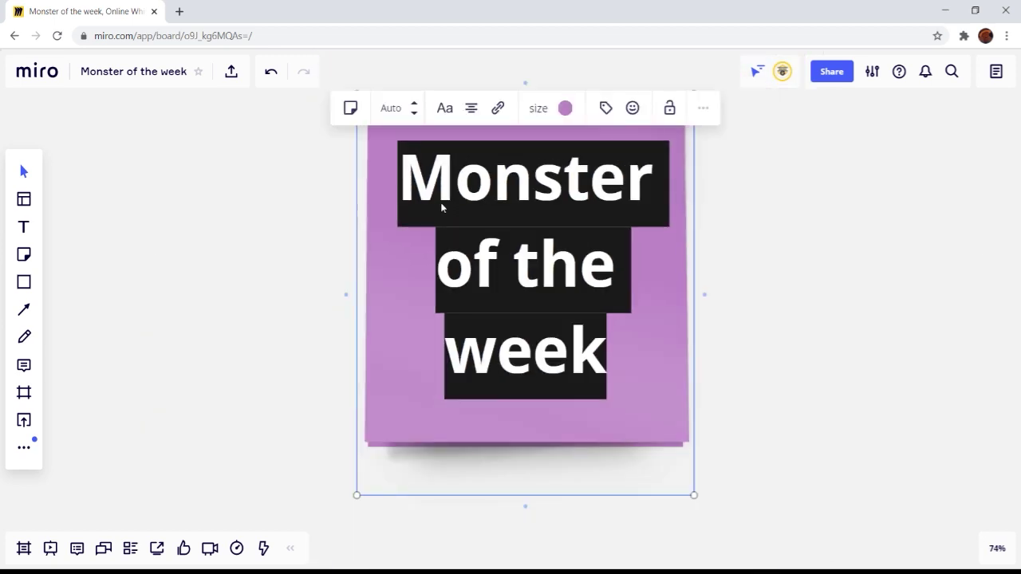
pyautogui.click(350, 107)
pyautogui.click(376, 171)
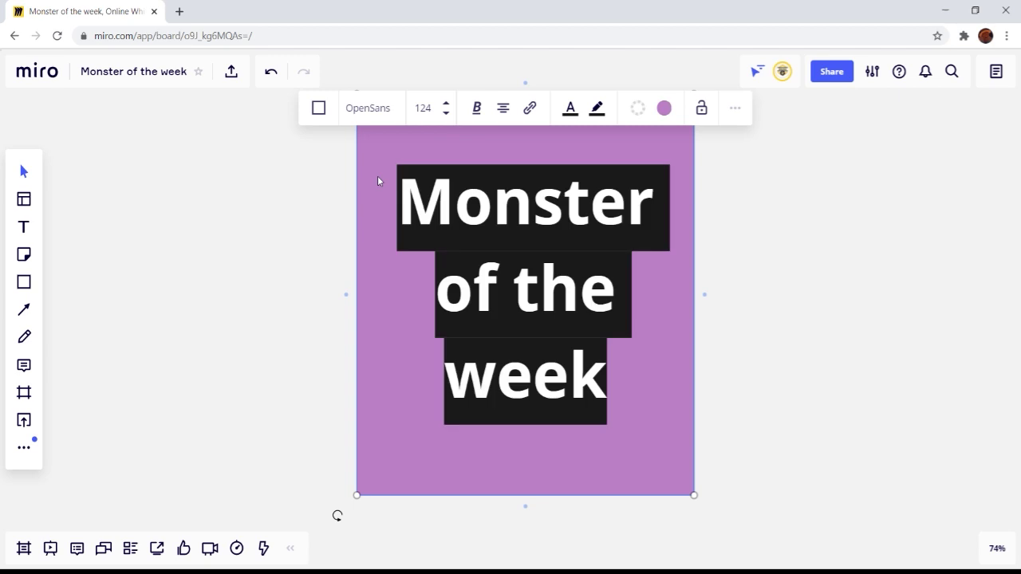
# Step: Change the square's fill colour to grey at 100% opacity
pyautogui.click(664, 108)
pyautogui.click(651, 241)
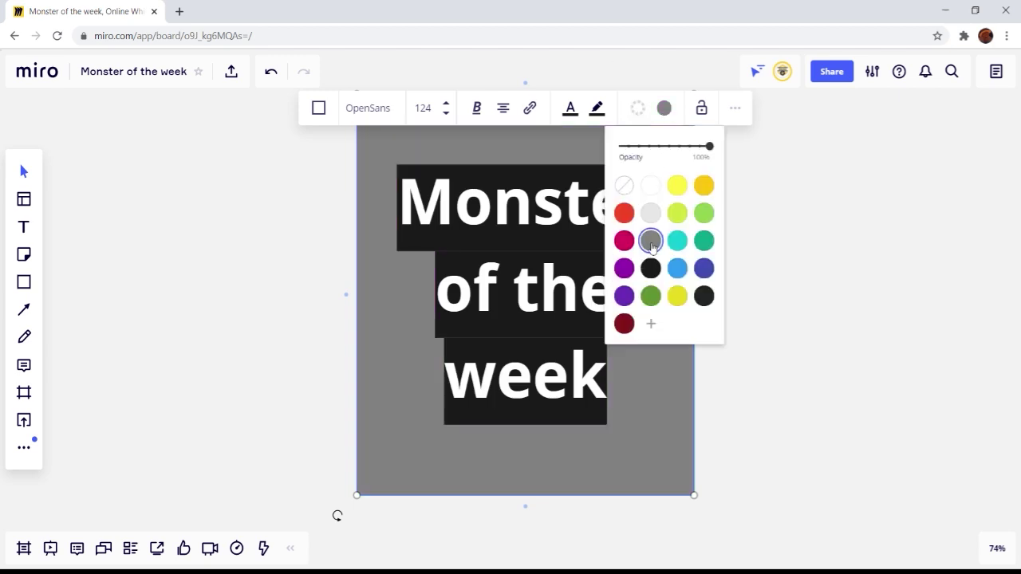
pyautogui.click(665, 111)
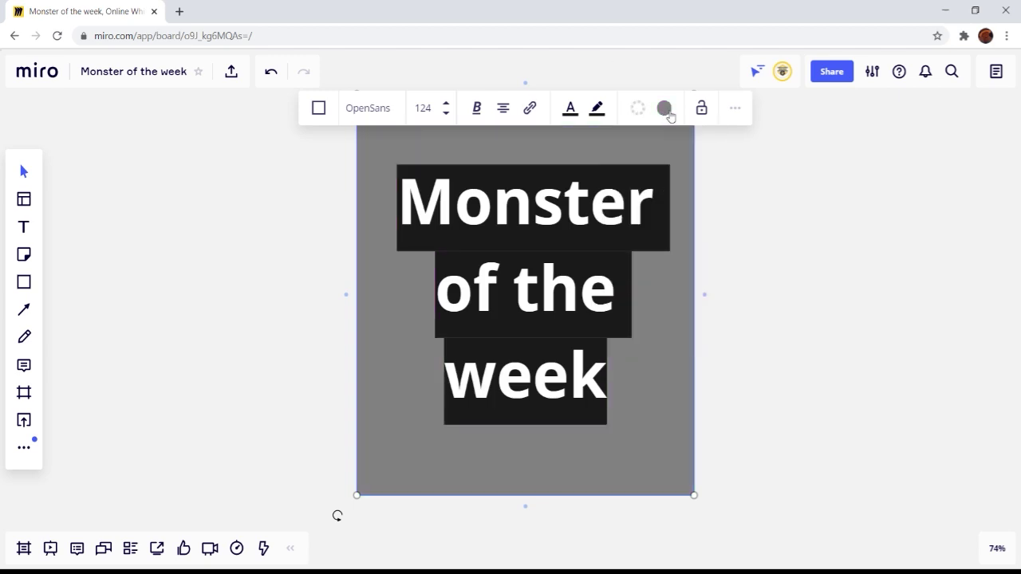
# Step: Try locking the grey shape, including the protected lock option, and unlock it again
pyautogui.click(701, 110)
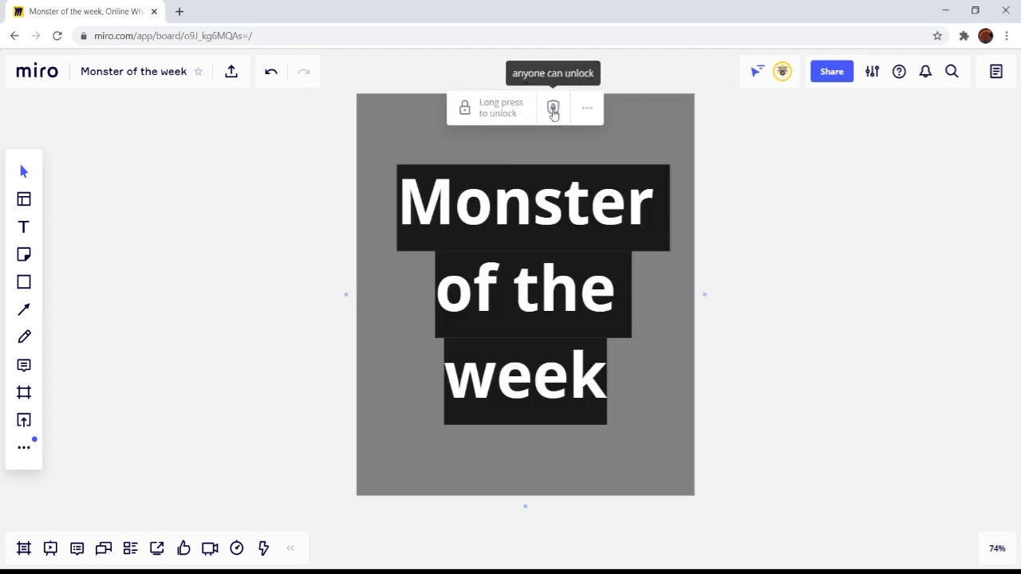
pyautogui.click(549, 110)
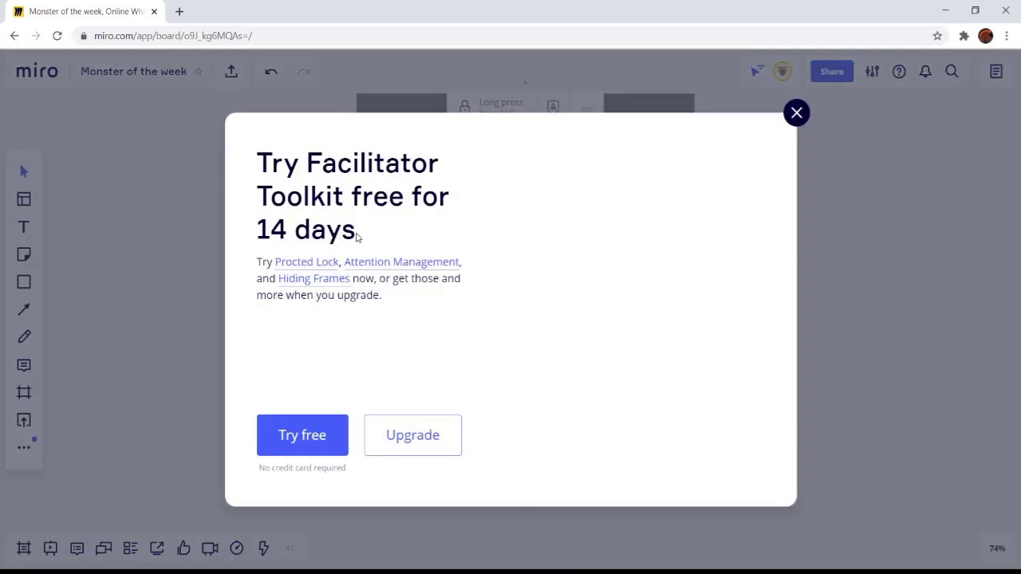
pyautogui.click(796, 114)
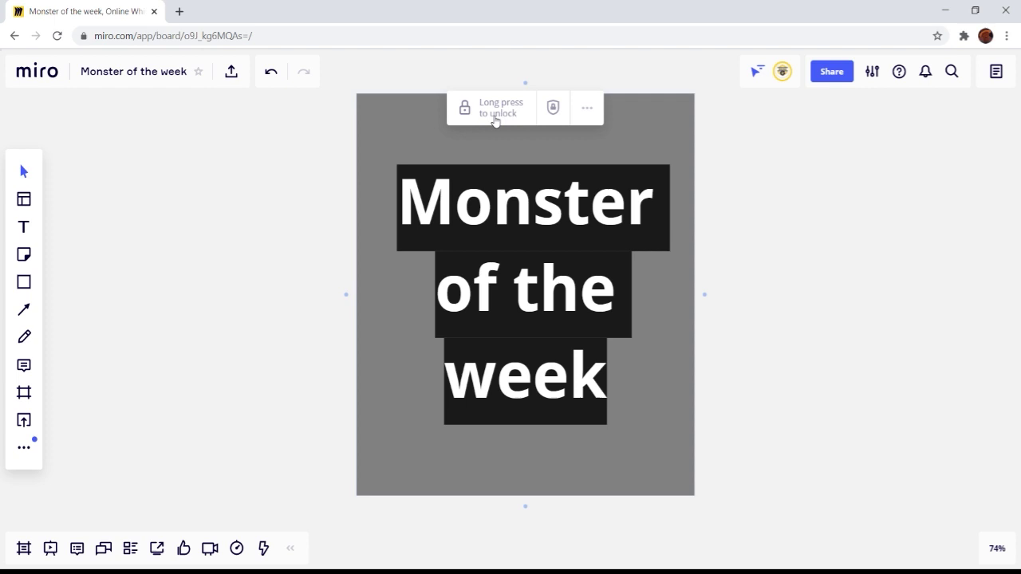
pyautogui.click(494, 119)
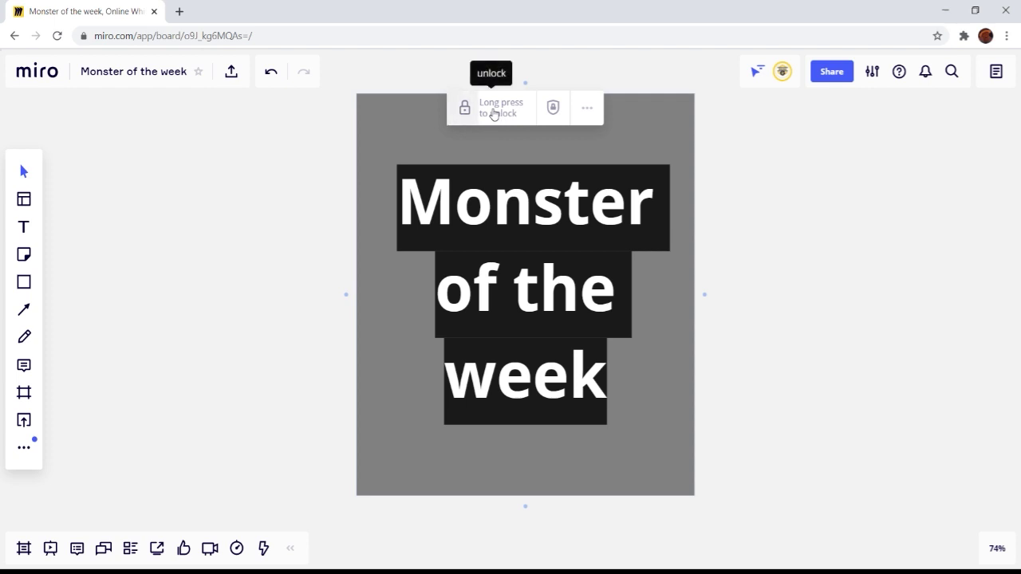
pyautogui.click(500, 108)
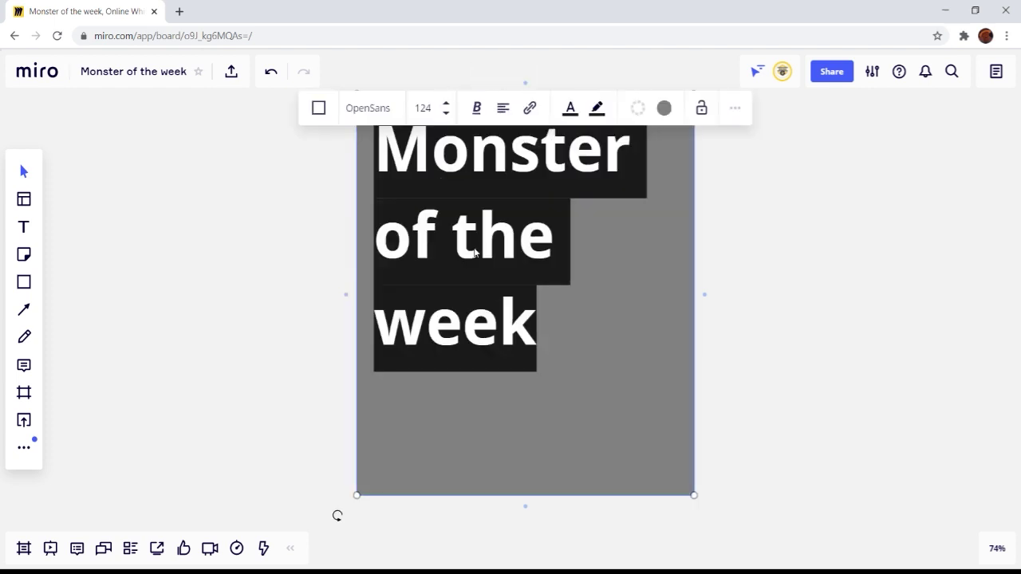
# Step: Delete the "Monster of the week" text from the grey shape
pyautogui.click(262, 212)
pyautogui.doubleClick(474, 251)
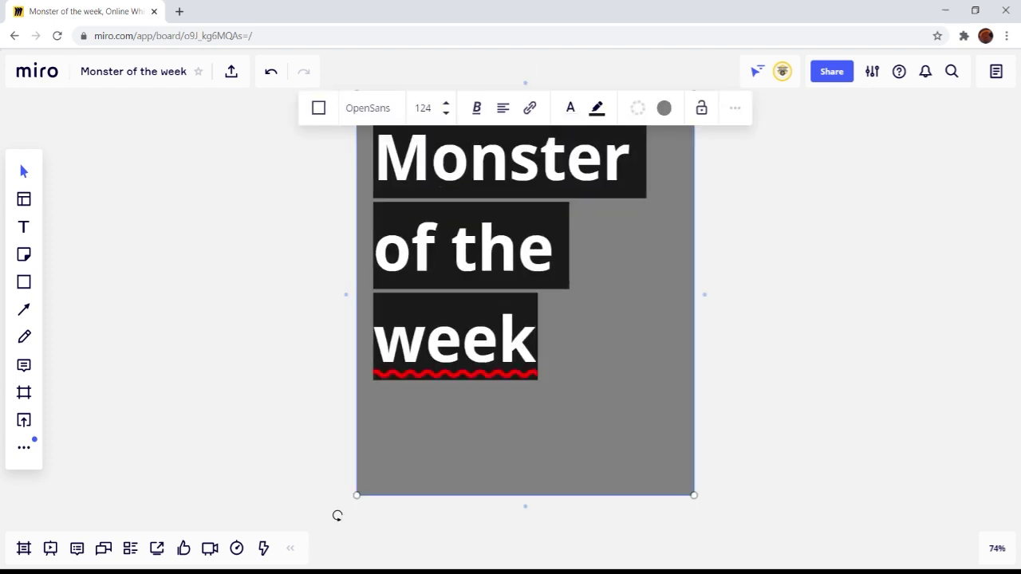
pyautogui.moveTo(541, 338); pyautogui.dragTo(378, 184)
pyautogui.press('BackSpace')
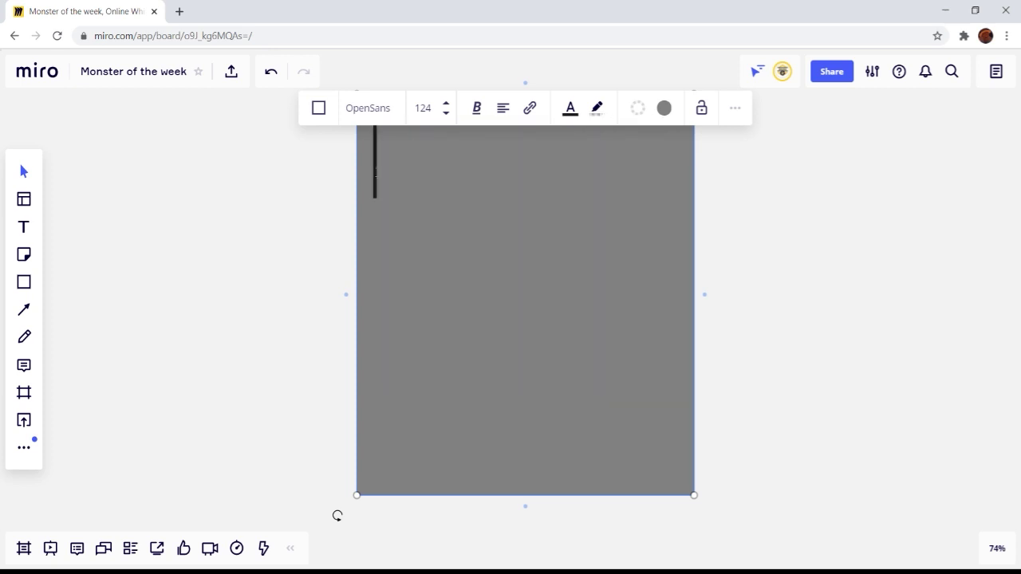
pyautogui.click(326, 249)
pyautogui.click(445, 222)
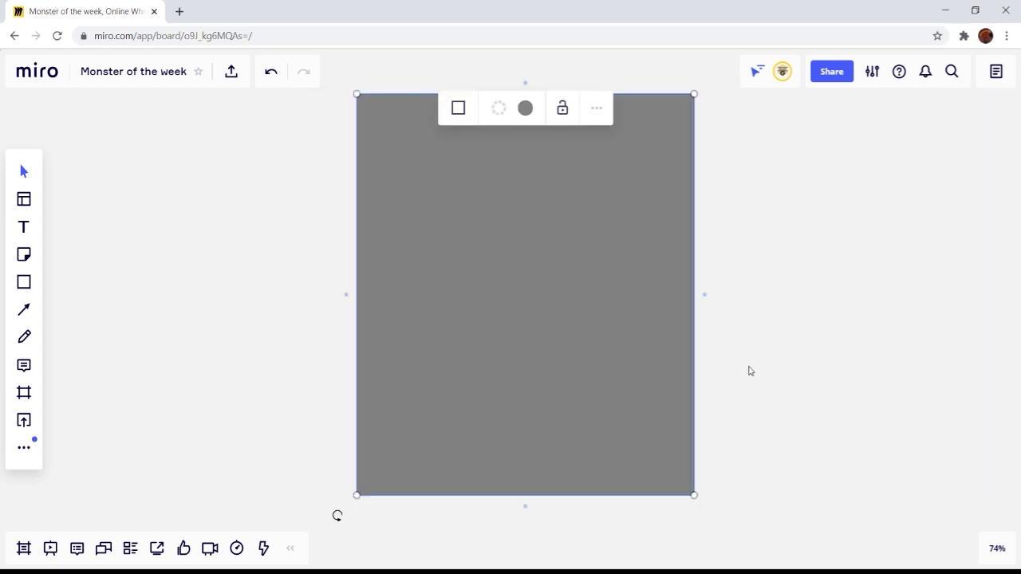
# Step: Enlarge the empty grey shape repeatedly from its corners until it spans about half the board view at 2% zoom
pyautogui.scroll(-5, 700, 335)
pyautogui.moveTo(591, 268); pyautogui.dragTo(324, 96)
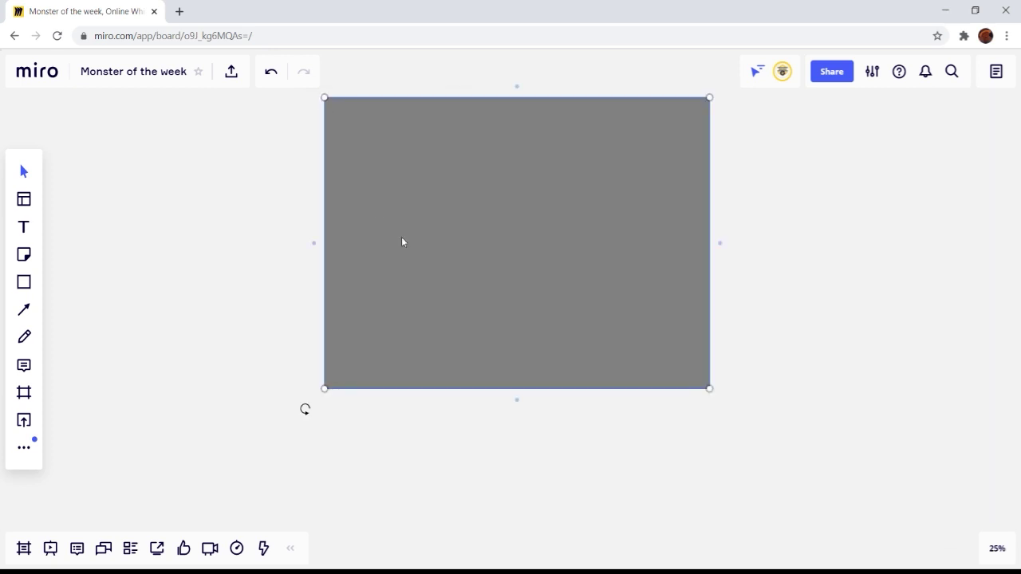
pyautogui.scroll(-3, 401, 239)
pyautogui.moveTo(574, 326); pyautogui.dragTo(861, 522)
pyautogui.scroll(-3, 658, 390)
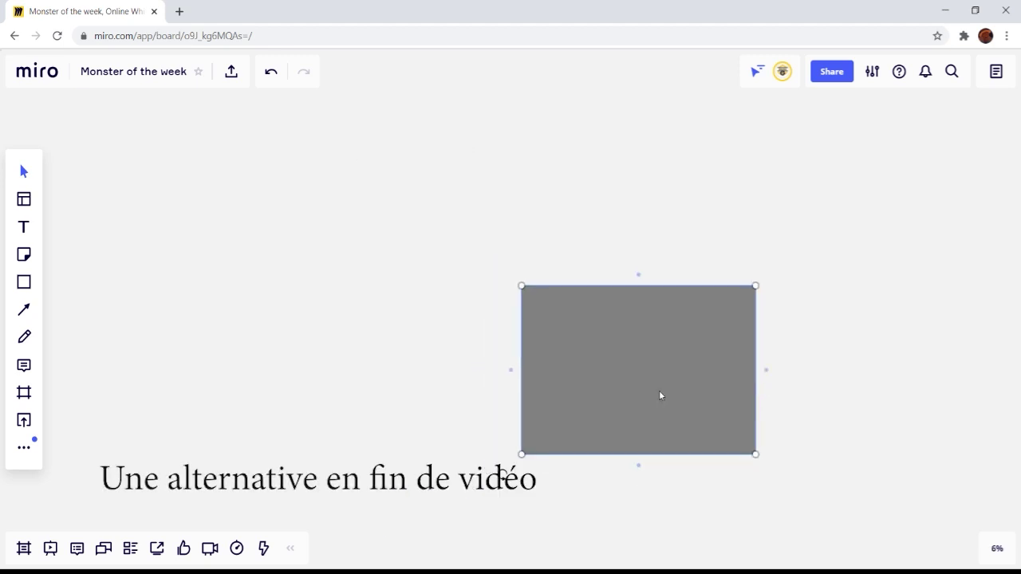
pyautogui.moveTo(521, 285); pyautogui.dragTo(282, 126)
pyautogui.scroll(-3, 351, 231)
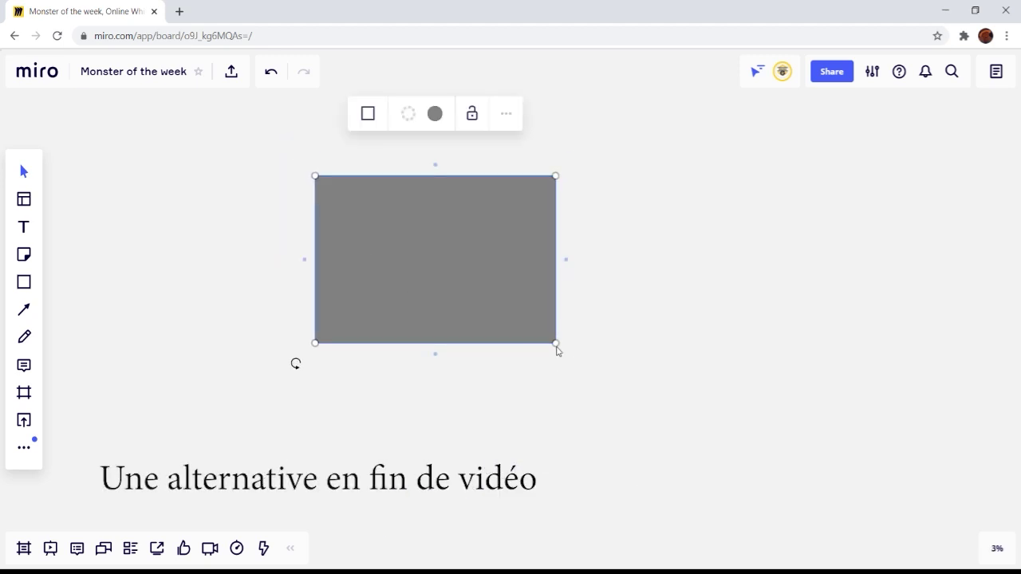
pyautogui.moveTo(557, 345); pyautogui.dragTo(827, 532)
pyautogui.scroll(-2, 649, 405)
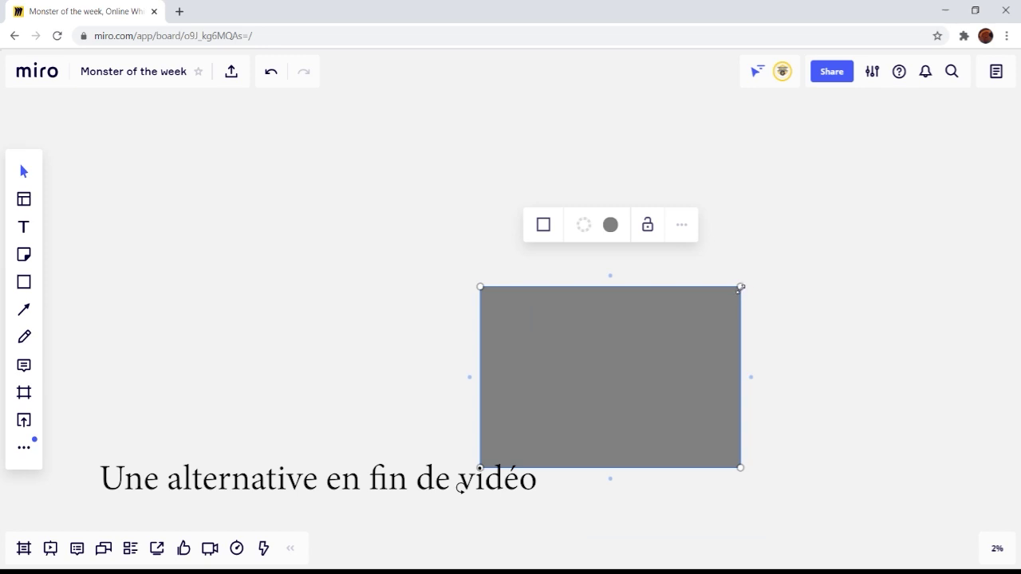
pyautogui.moveTo(740, 286); pyautogui.dragTo(1019, 78)
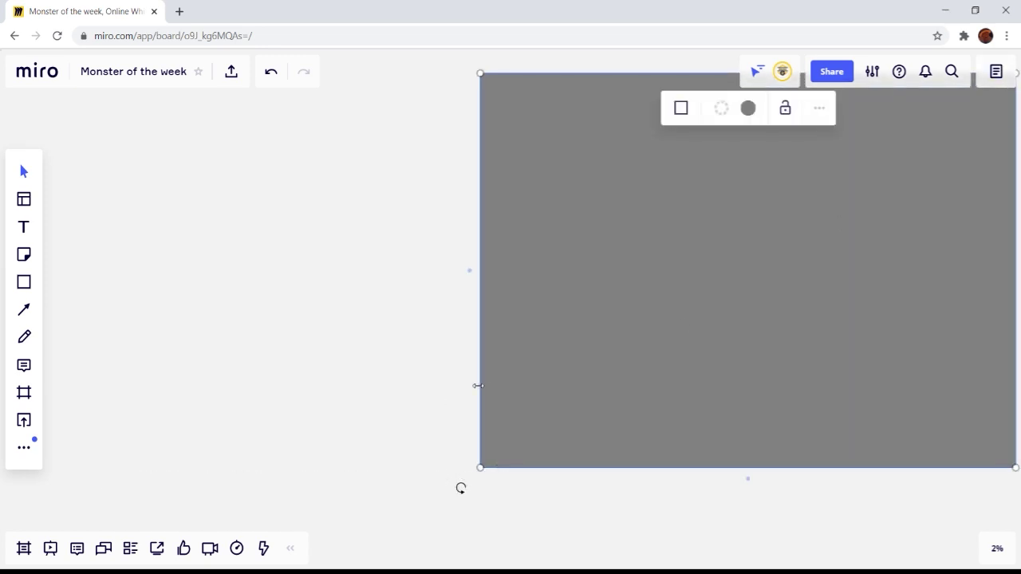
# Step: Stretch the grey shape's sides outward until it fills the whole visible board at 1% zoom
pyautogui.moveTo(476, 386); pyautogui.dragTo(12, 390)
pyautogui.moveTo(523, 468); pyautogui.dragTo(528, 551)
pyautogui.scroll(-2, 518, 558)
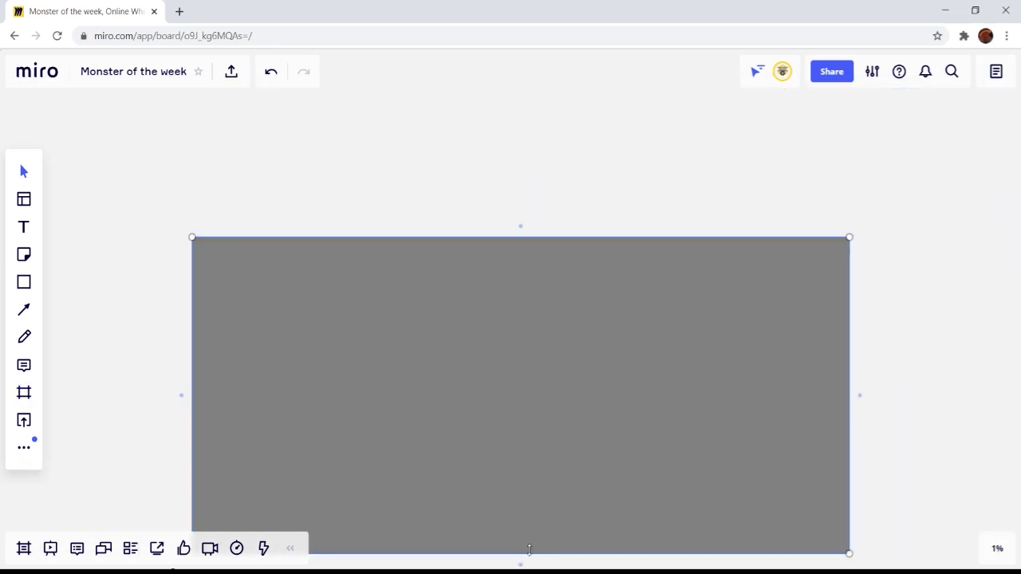
pyautogui.moveTo(539, 231); pyautogui.dragTo(558, 56)
pyautogui.moveTo(850, 355); pyautogui.dragTo(1018, 358)
pyautogui.moveTo(191, 385); pyautogui.dragTo(3, 384)
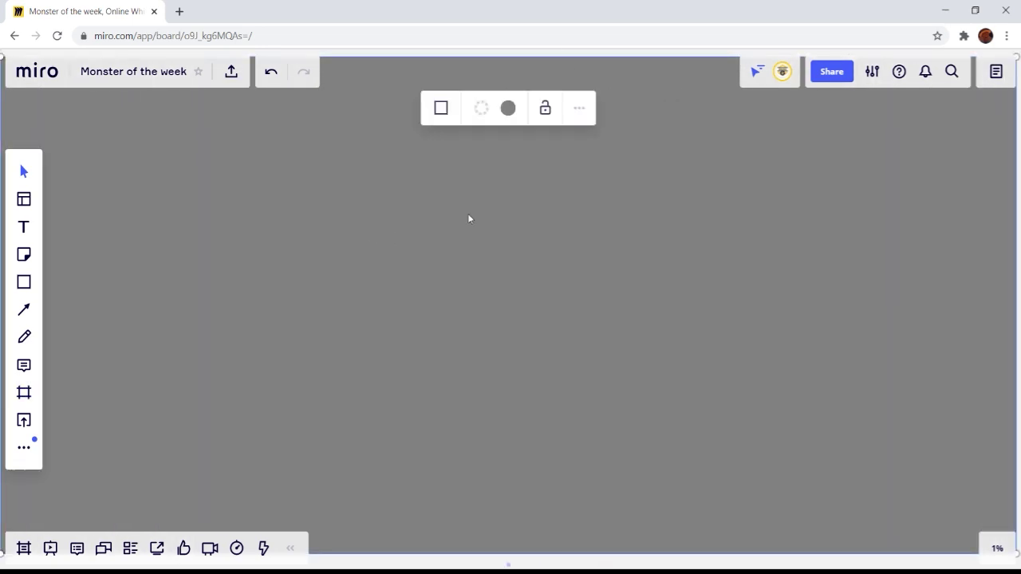
# Step: Lock the huge grey rectangle as the board background and try to move it
pyautogui.scroll(-1, 488, 191)
pyautogui.scroll(1, 538, 137)
pyautogui.scroll(-1, 537, 139)
pyautogui.click(540, 107)
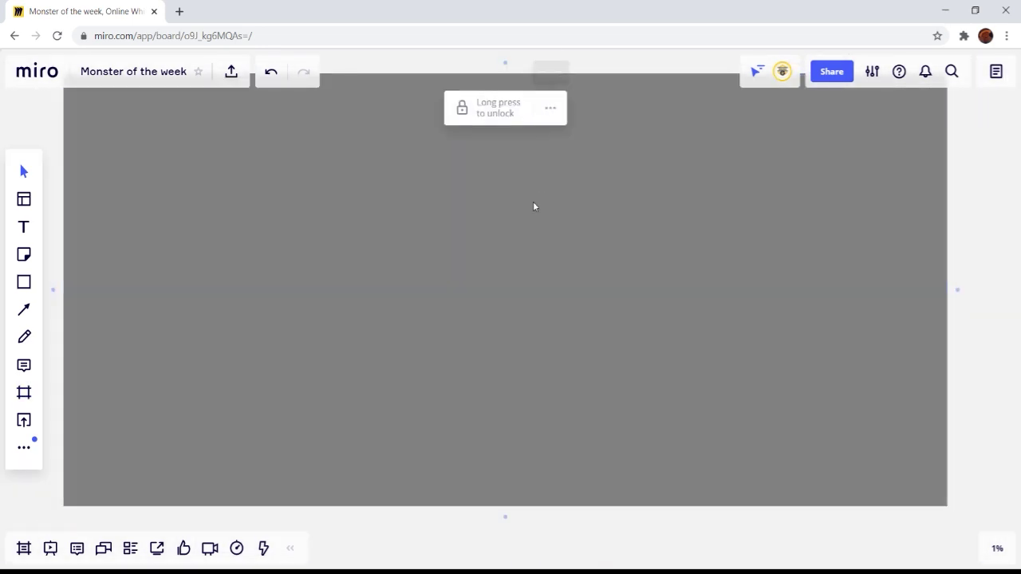
pyautogui.moveTo(530, 223); pyautogui.dragTo(547, 282)
pyautogui.scroll(1, 544, 343)
pyautogui.scroll(2, 544, 346)
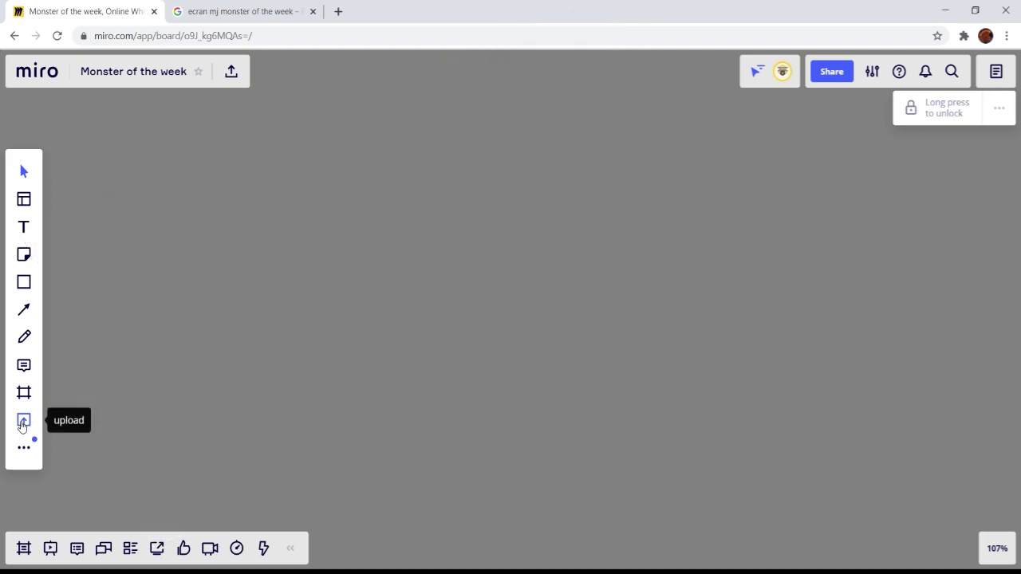
# Step: Look at the upload sources, browse the Google image results for "ecran mj monster of the week" and return to the board
pyautogui.click(23, 423)
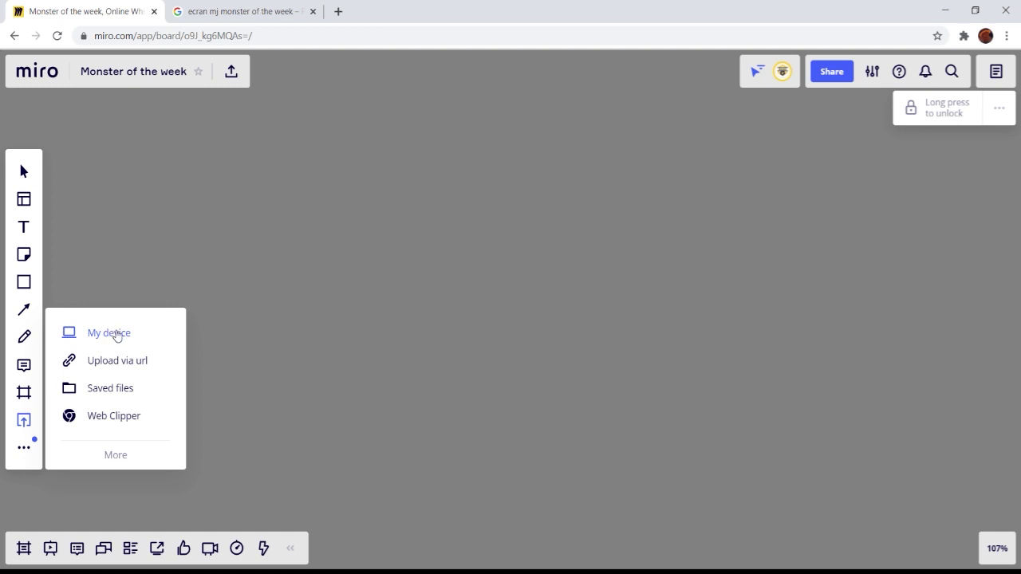
pyautogui.click(383, 404)
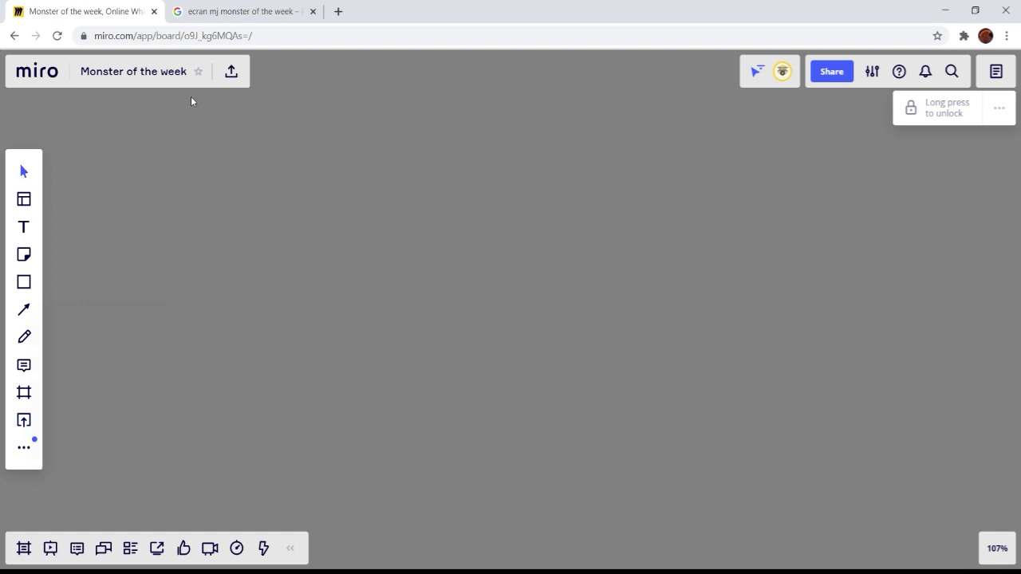
pyautogui.click(232, 10)
pyautogui.scroll(-2, 740, 313)
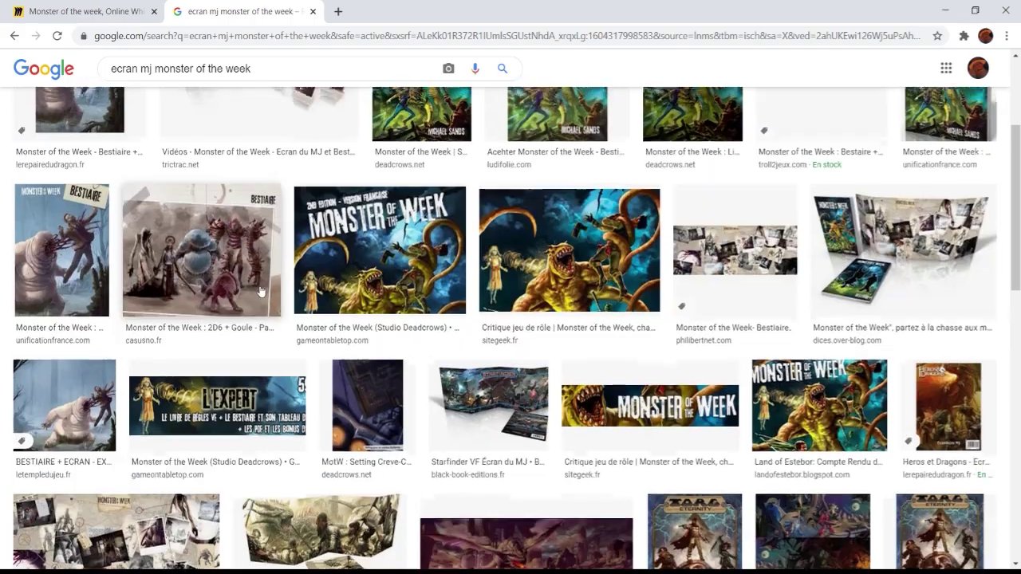
pyautogui.scroll(3, 740, 314)
pyautogui.scroll(-2, 740, 313)
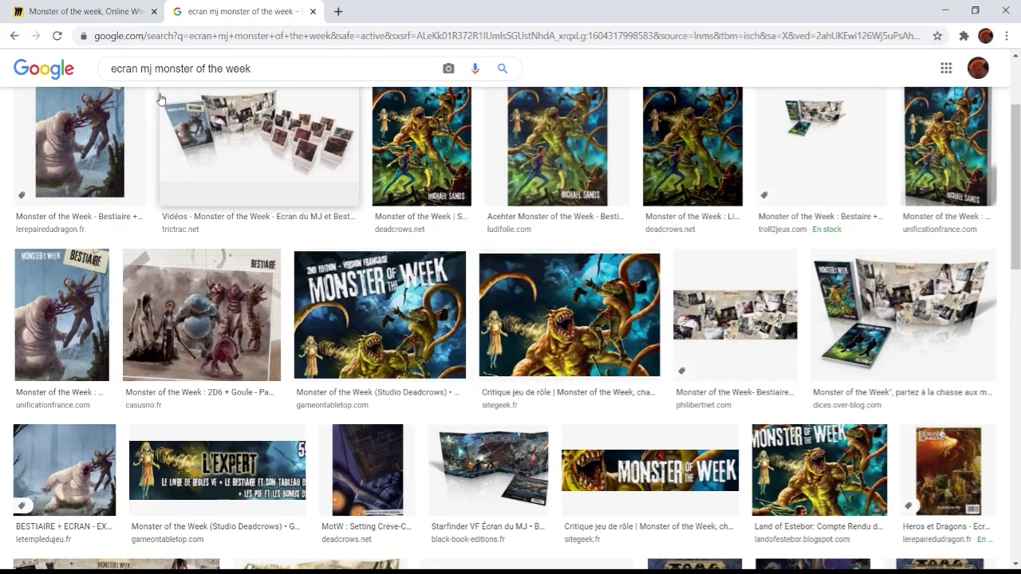
pyautogui.click(91, 11)
pyautogui.click(25, 459)
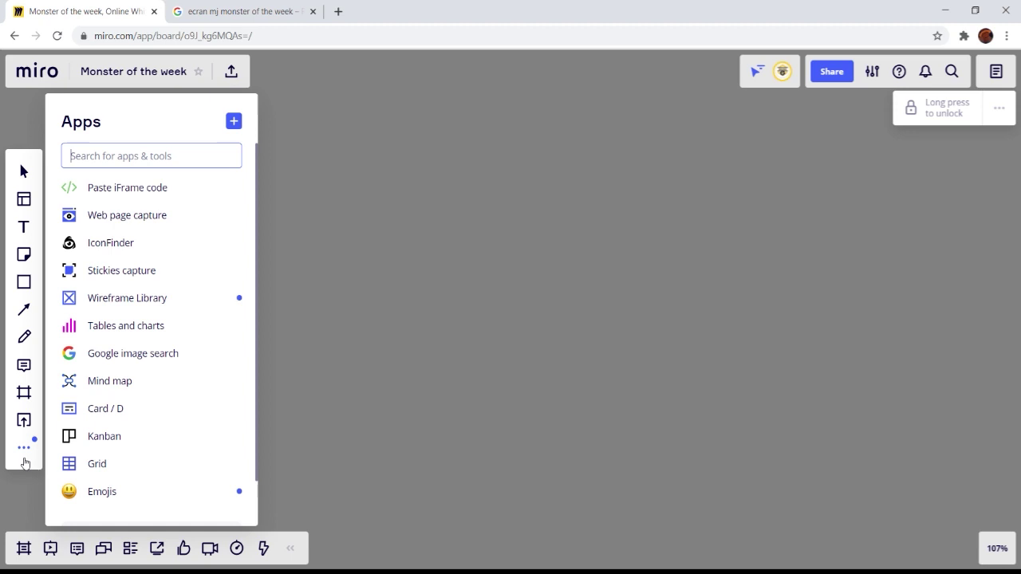
pyautogui.click(137, 354)
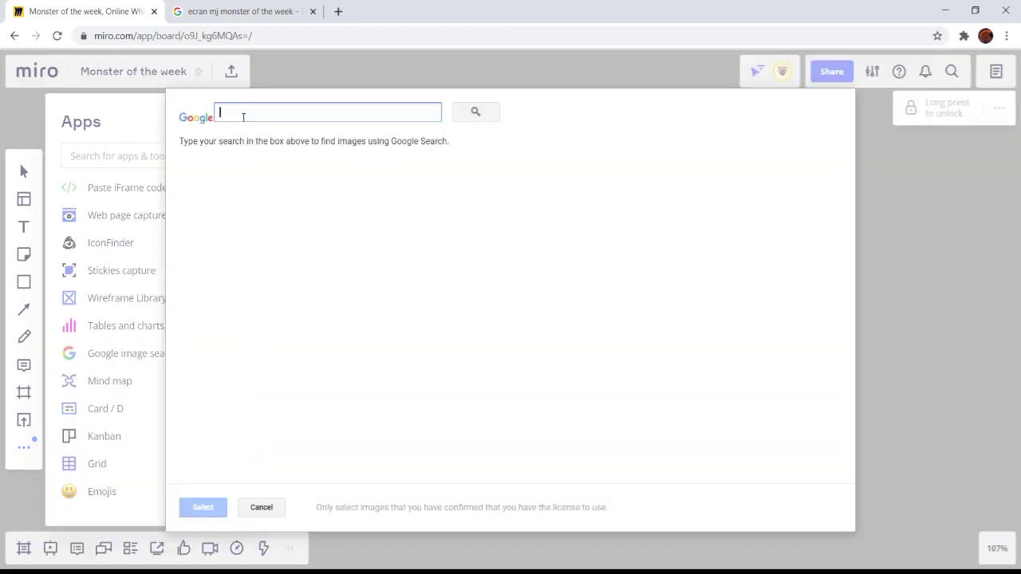
pyautogui.click(261, 508)
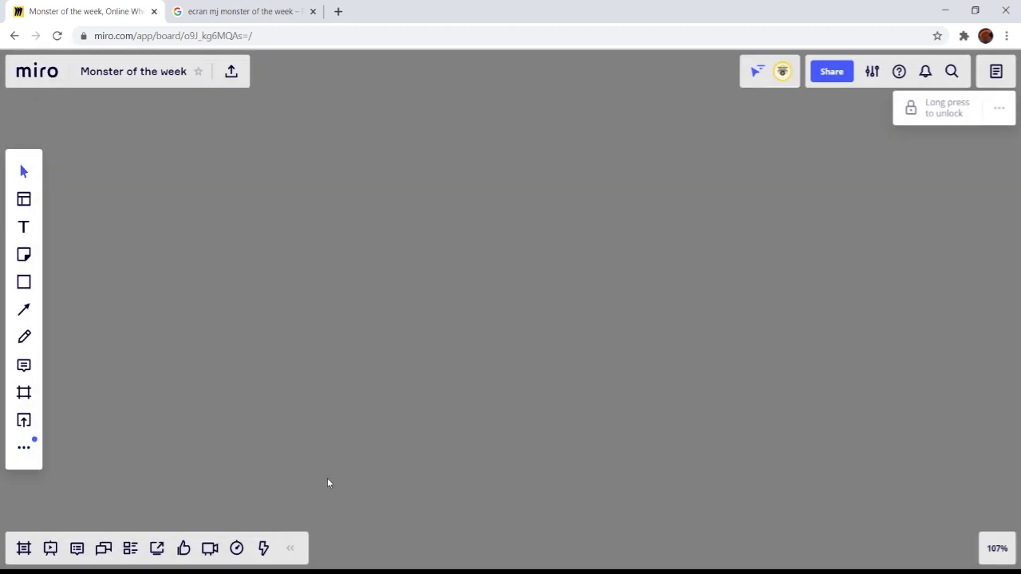
# Step: Search the Google image search app for "ecran mj monster of the week" and insert the wide photo-collage game screen on the board
pyautogui.scroll(-2, 542, 422)
pyautogui.scroll(1, 542, 422)
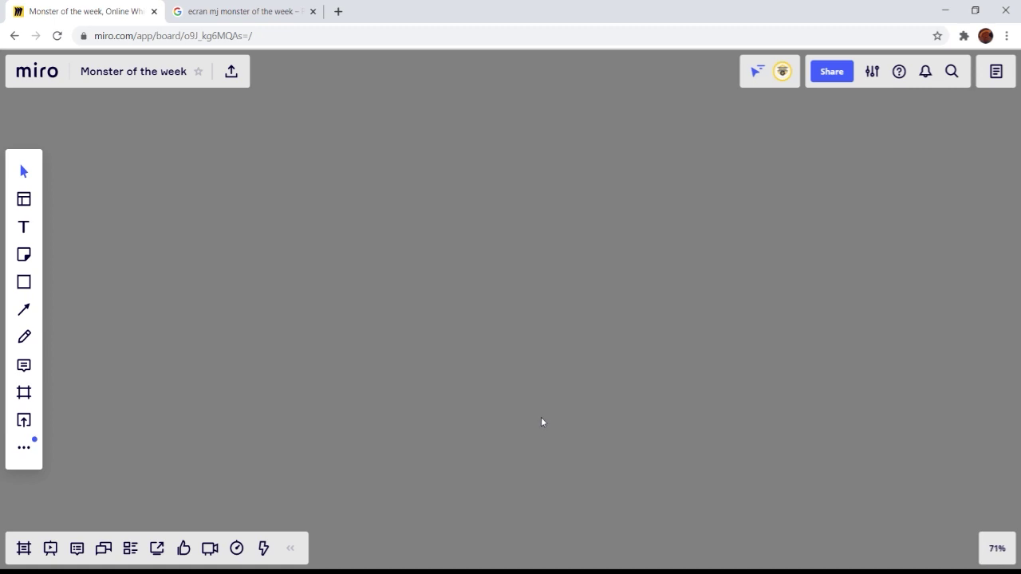
pyautogui.click(997, 549)
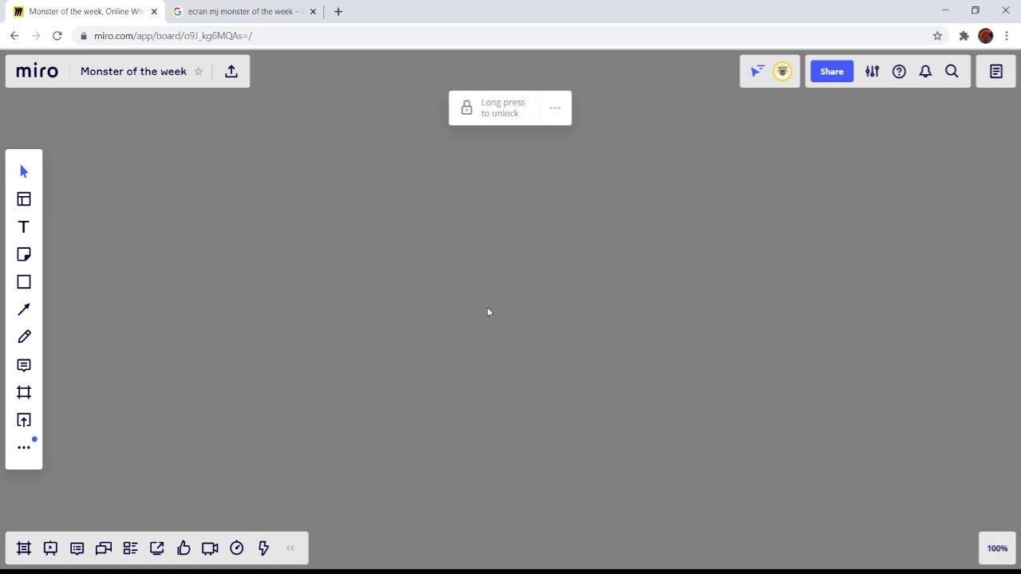
pyautogui.click(24, 448)
pyautogui.click(114, 354)
pyautogui.write('ecran mj monster of the we')
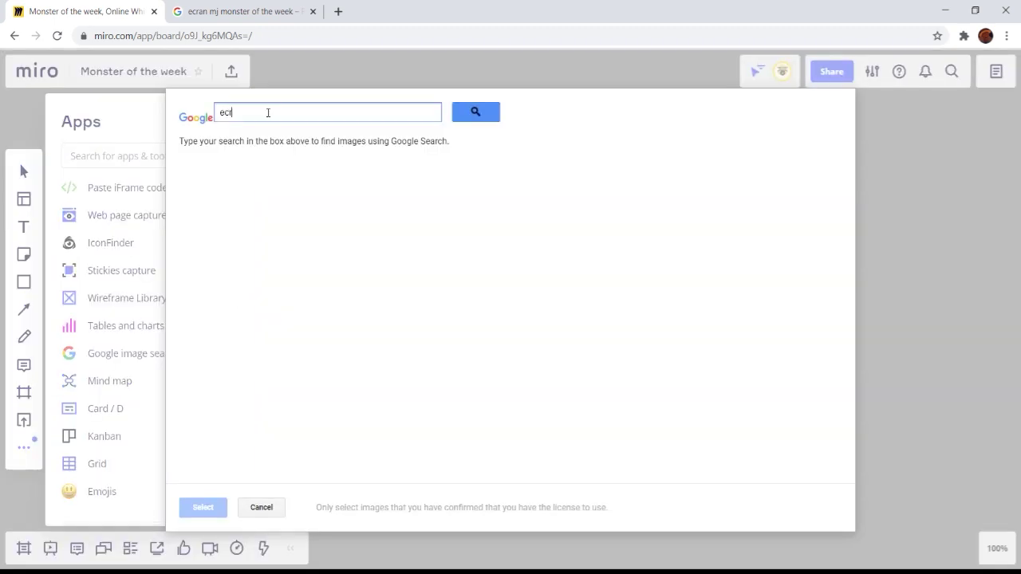
pyautogui.write('ek')
pyautogui.press('Return')
pyautogui.click(450, 225)
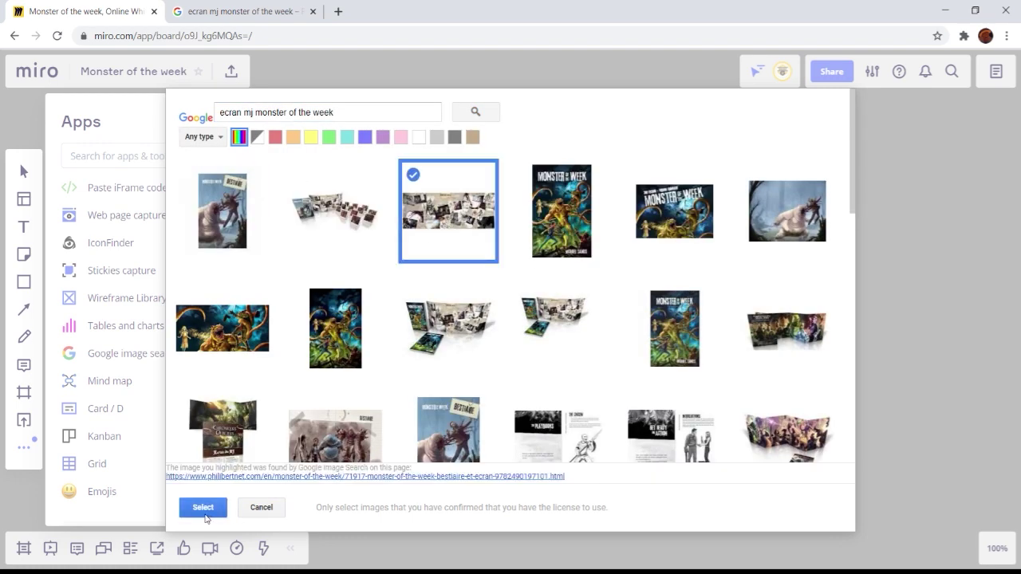
pyautogui.click(206, 508)
# Step: Crop off the white areas above and below the collage in the inserted image
pyautogui.scroll(-3, 452, 345)
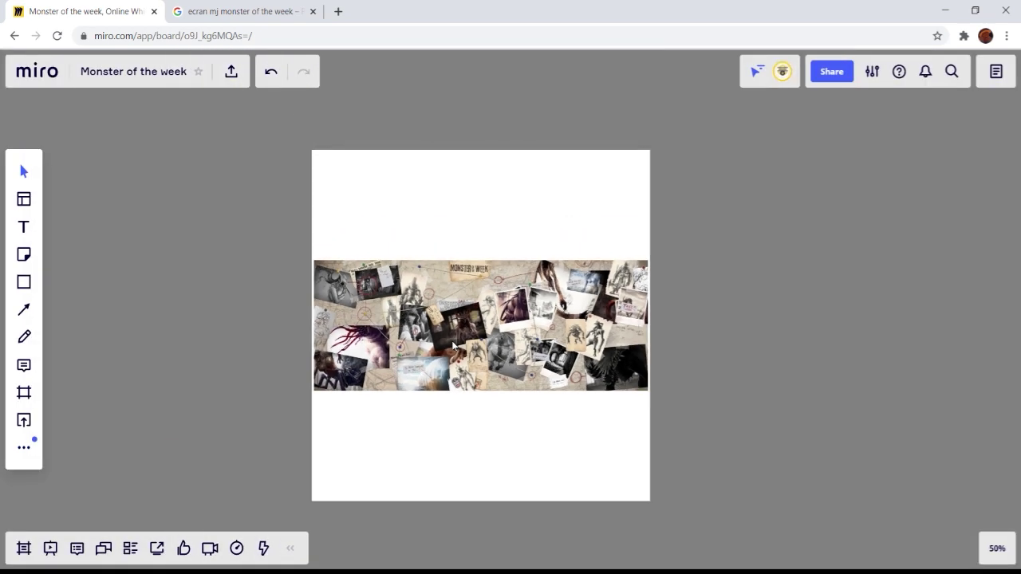
pyautogui.click(463, 219)
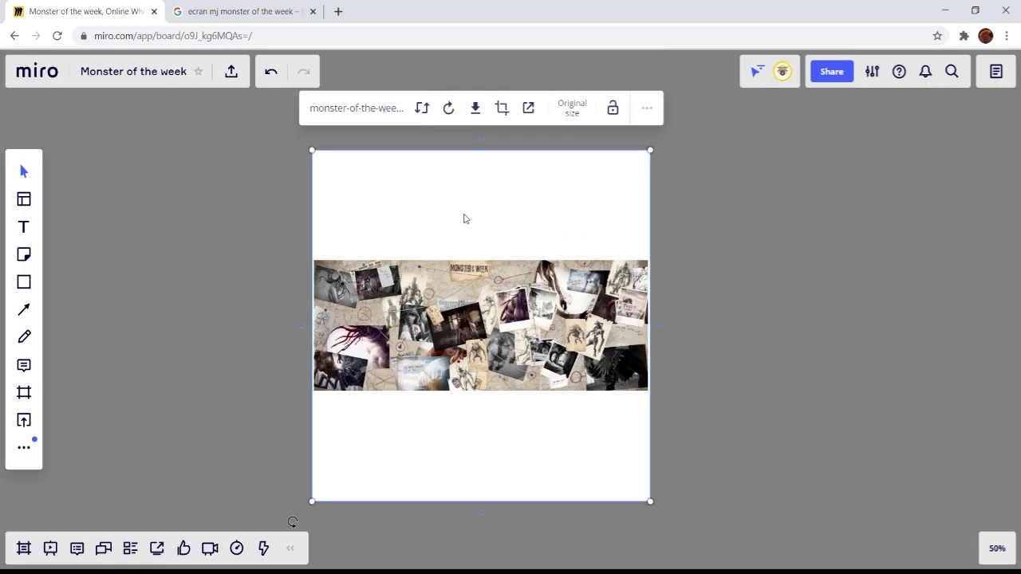
pyautogui.click(501, 107)
pyautogui.moveTo(480, 151); pyautogui.dragTo(478, 261)
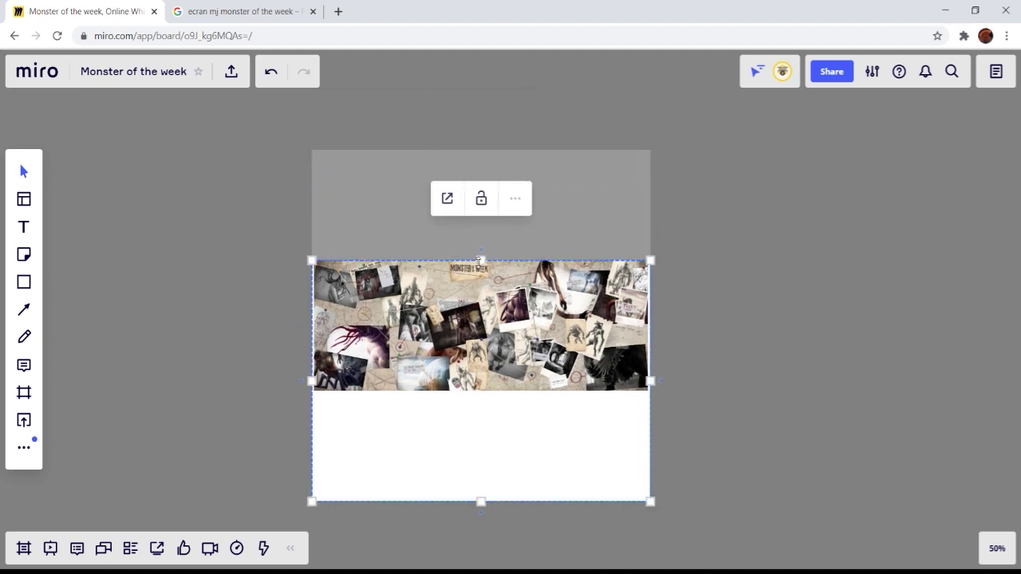
pyautogui.moveTo(481, 502); pyautogui.dragTo(481, 390)
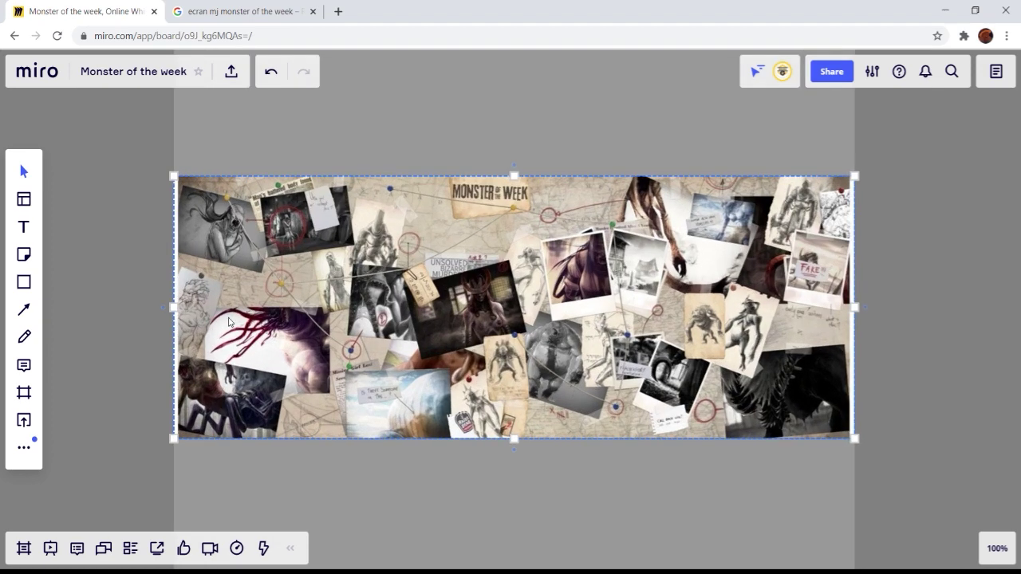
# Step: Trim the remaining thin margins off the collage's side and lower edges
pyautogui.scroll(3, 448, 343)
pyautogui.moveTo(172, 307); pyautogui.dragTo(176, 307)
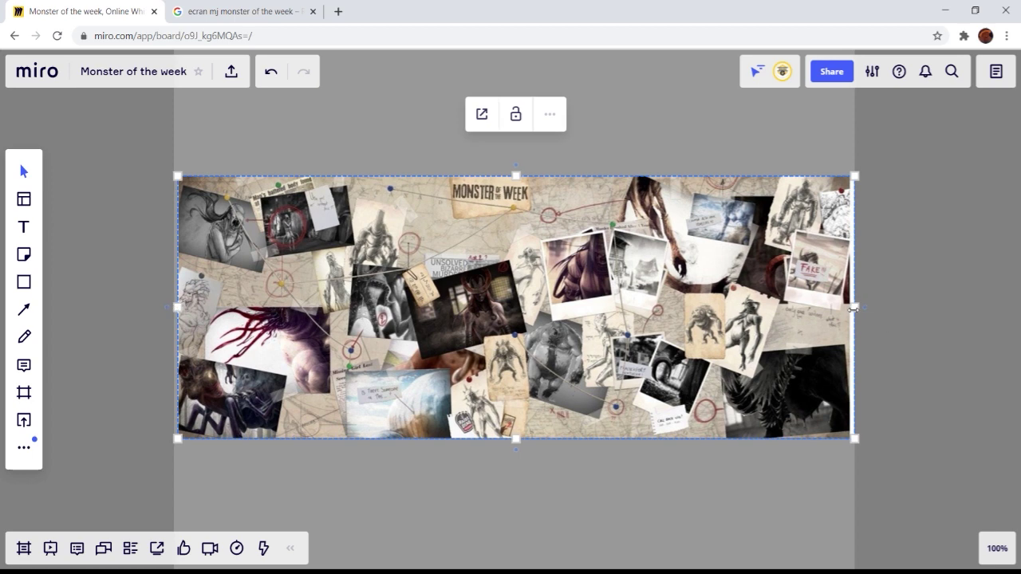
pyautogui.moveTo(854, 308); pyautogui.dragTo(850, 309)
pyautogui.click(887, 369)
pyautogui.doubleClick(624, 358)
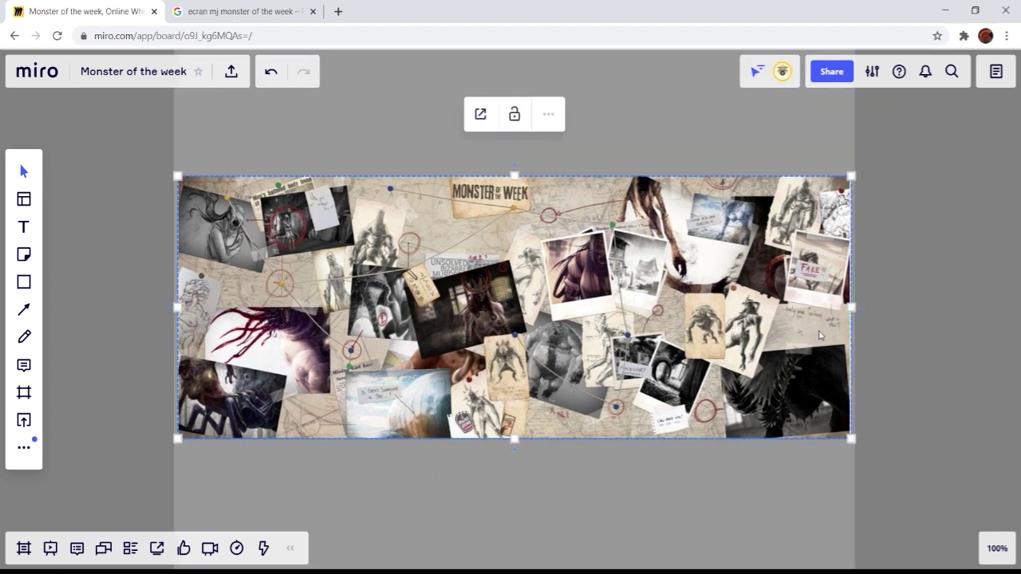
pyautogui.moveTo(512, 451)
pyautogui.mouseDown()
pyautogui.moveTo(513, 485)
pyautogui.moveTo(512, 437)
pyautogui.mouseUp()
pyautogui.moveTo(851, 307); pyautogui.dragTo(847, 307)
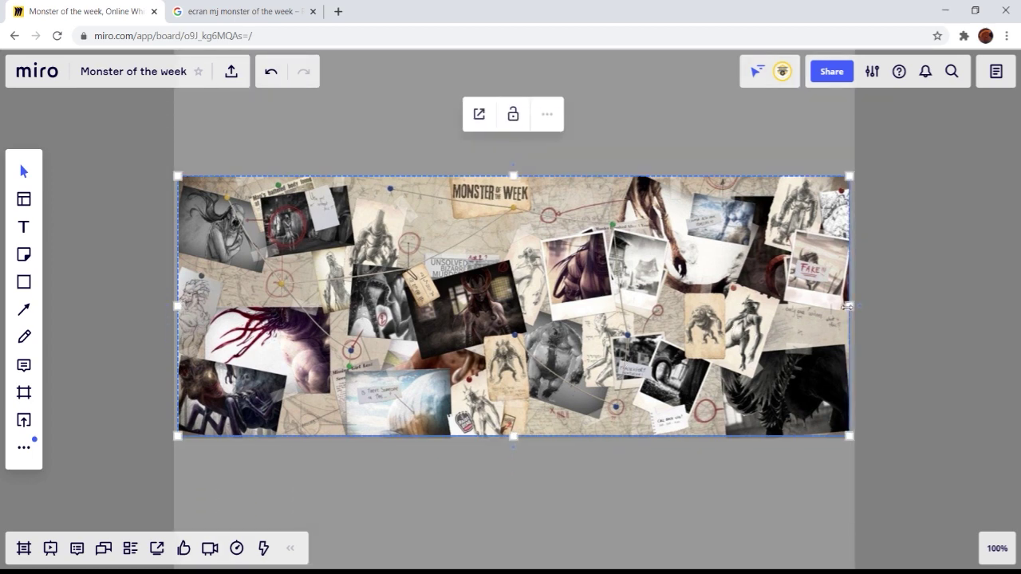
pyautogui.moveTo(177, 306); pyautogui.dragTo(182, 305)
pyautogui.click(514, 114)
pyautogui.scroll(-1, 459, 455)
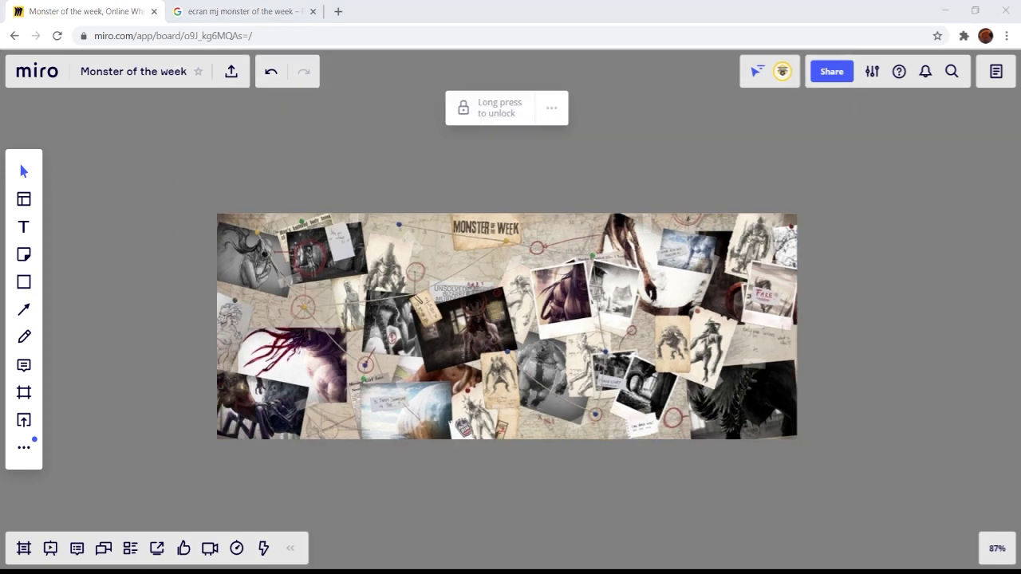
pyautogui.click(465, 108)
# Step: Enlarge the collage image from its corners until it spans nearly the full board view at 9% zoom, and lock it
pyautogui.moveTo(798, 212); pyautogui.dragTo(1002, 133)
pyautogui.scroll(-6, 748, 285)
pyautogui.moveTo(507, 356); pyautogui.dragTo(226, 471)
pyautogui.scroll(-5, 335, 504)
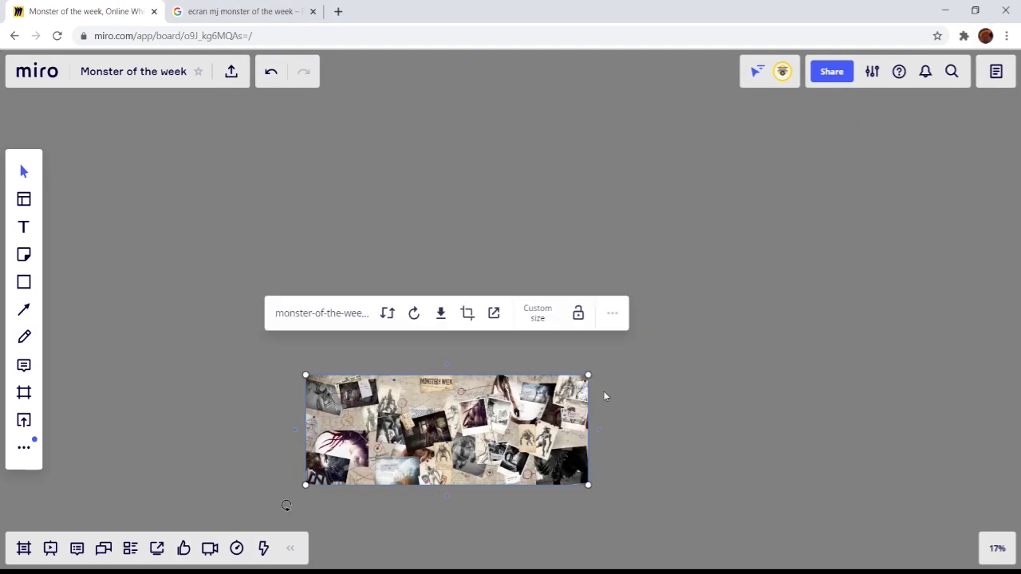
pyautogui.moveTo(588, 375); pyautogui.dragTo(965, 152)
pyautogui.scroll(-4, 663, 364)
pyautogui.moveTo(474, 283); pyautogui.dragTo(83, 121)
pyautogui.moveTo(846, 428); pyautogui.dragTo(986, 482)
pyautogui.hotkey('ctrl', 'shift', 'l')
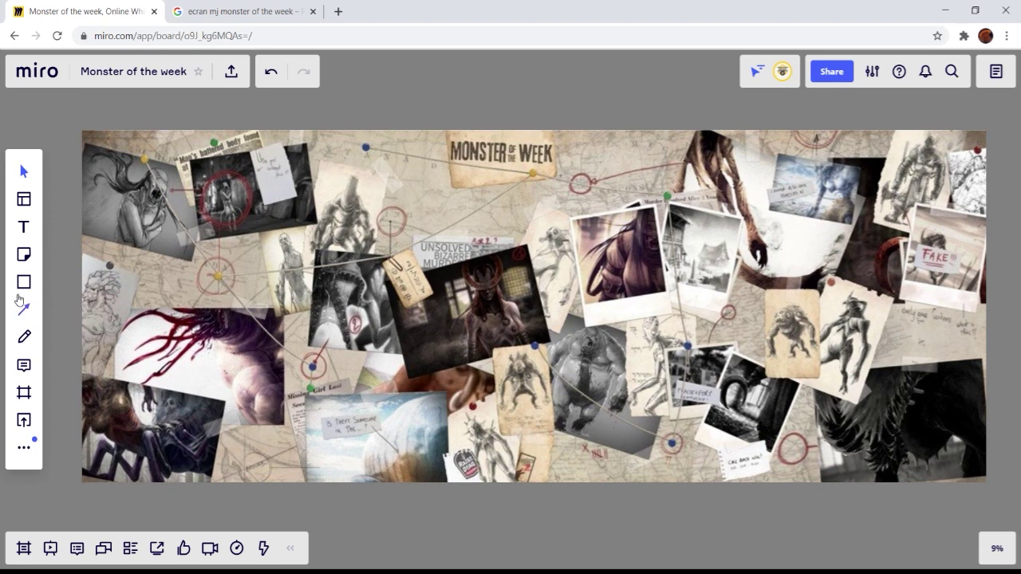
# Step: Draw a large rectangle over the centre of the collage
pyautogui.click(24, 282)
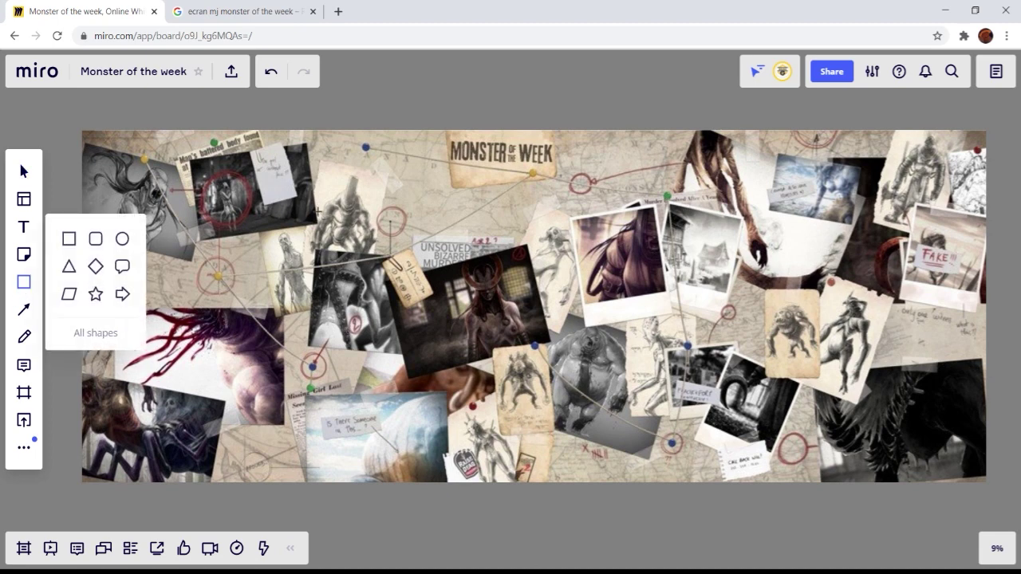
pyautogui.moveTo(331, 215); pyautogui.dragTo(740, 445)
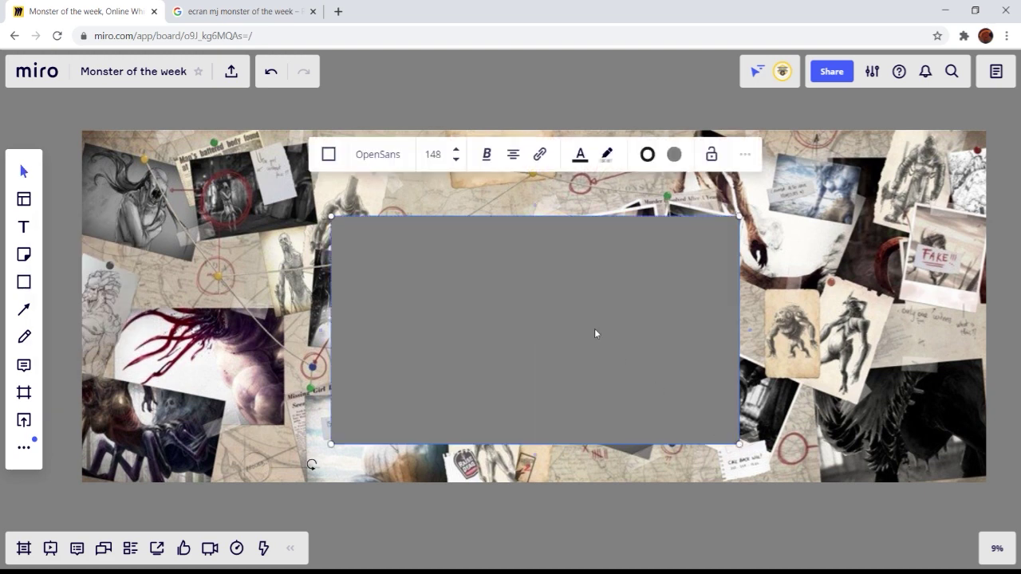
# Step: Set the fill opacity of the large grey rectangle over the collage to 90%
pyautogui.click(454, 209)
pyautogui.click(489, 279)
pyautogui.click(535, 154)
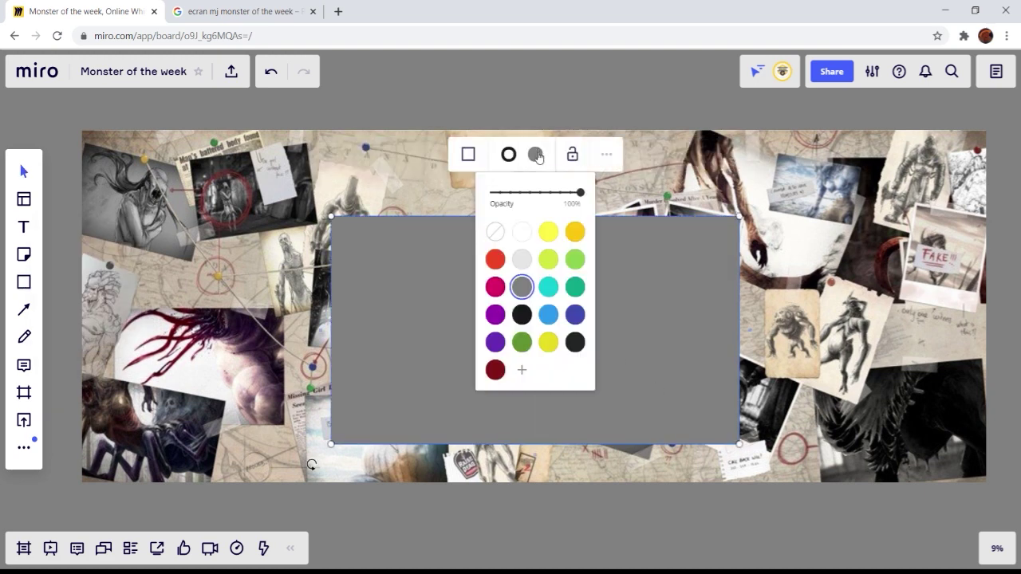
pyautogui.moveTo(578, 193); pyautogui.dragTo(571, 194)
pyautogui.click(289, 297)
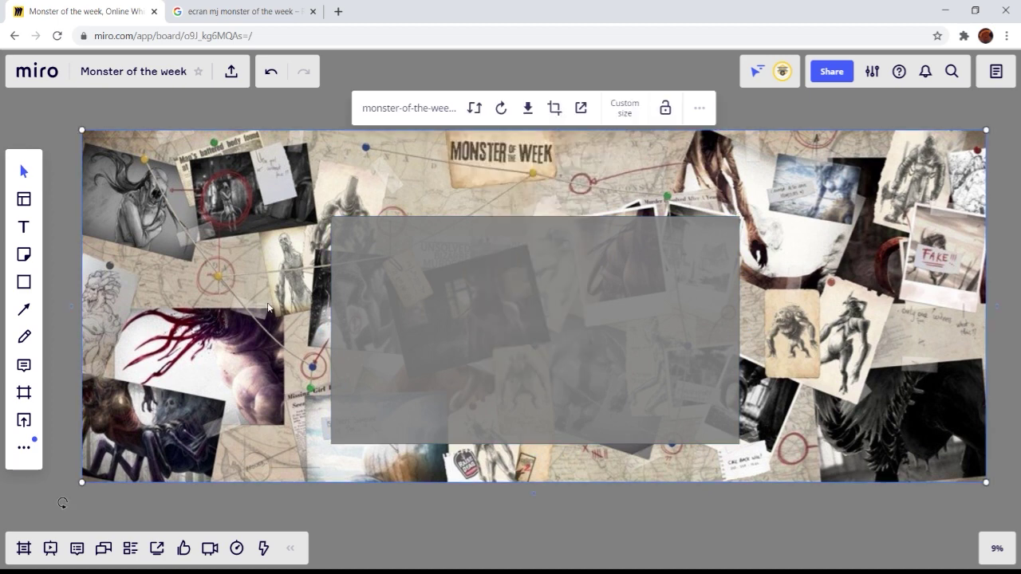
# Step: Duplicate the translucent rectangle and shrink the copy into a small narrow panel along the large rectangle's right edge
pyautogui.click(469, 295)
pyautogui.scroll(-2, 469, 298)
pyautogui.hotkey('ctrl', 'd')
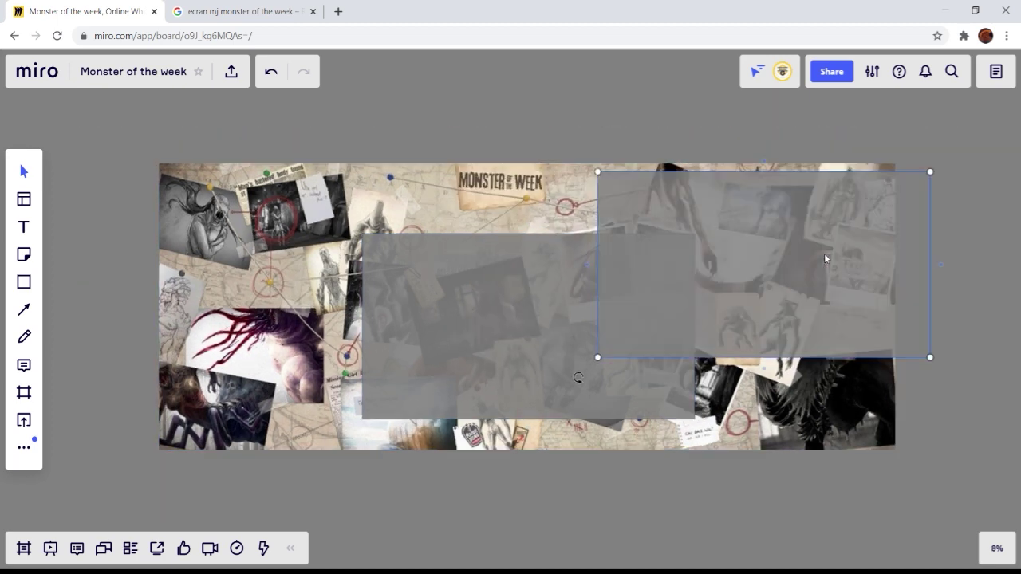
pyautogui.moveTo(673, 285); pyautogui.dragTo(890, 306)
pyautogui.moveTo(923, 312); pyautogui.dragTo(724, 357)
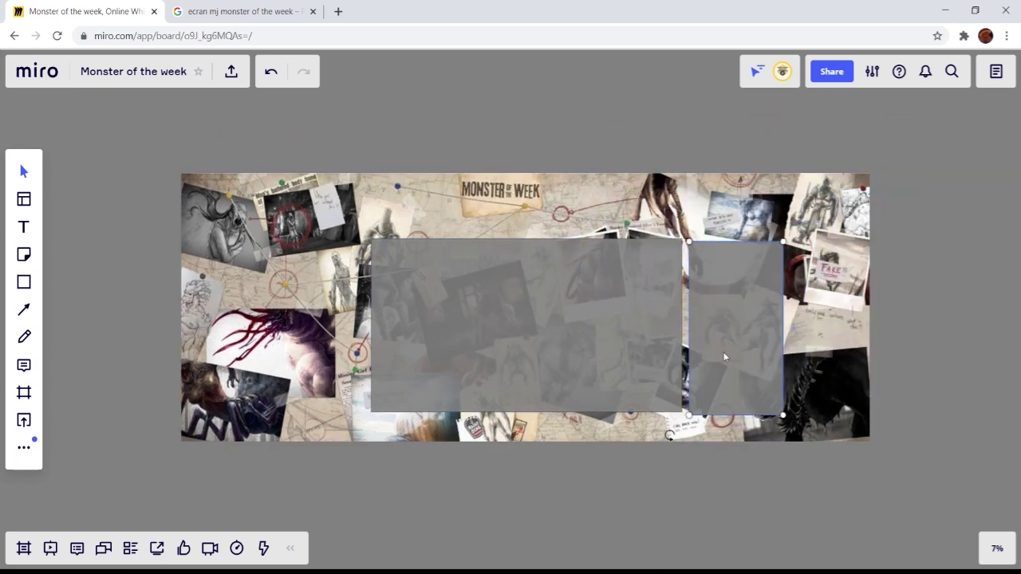
pyautogui.moveTo(735, 415); pyautogui.dragTo(737, 335)
pyautogui.moveTo(782, 289); pyautogui.dragTo(748, 292)
# Step: Copy the narrow panel so two are stacked beside the large rectangle's right edge and a wider, shorter one sits to its left
pyautogui.moveTo(726, 295); pyautogui.dragTo(716, 386)
pyautogui.click(676, 307)
pyautogui.click(704, 305)
pyautogui.hotkey('ctrl', 'c')
pyautogui.hotkey('ctrl', 'v')
pyautogui.hotkey('ctrl', 'v')
pyautogui.moveTo(322, 307); pyautogui.dragTo(266, 293)
pyautogui.moveTo(332, 334); pyautogui.dragTo(333, 309)
pyautogui.moveTo(714, 295); pyautogui.dragTo(714, 286)
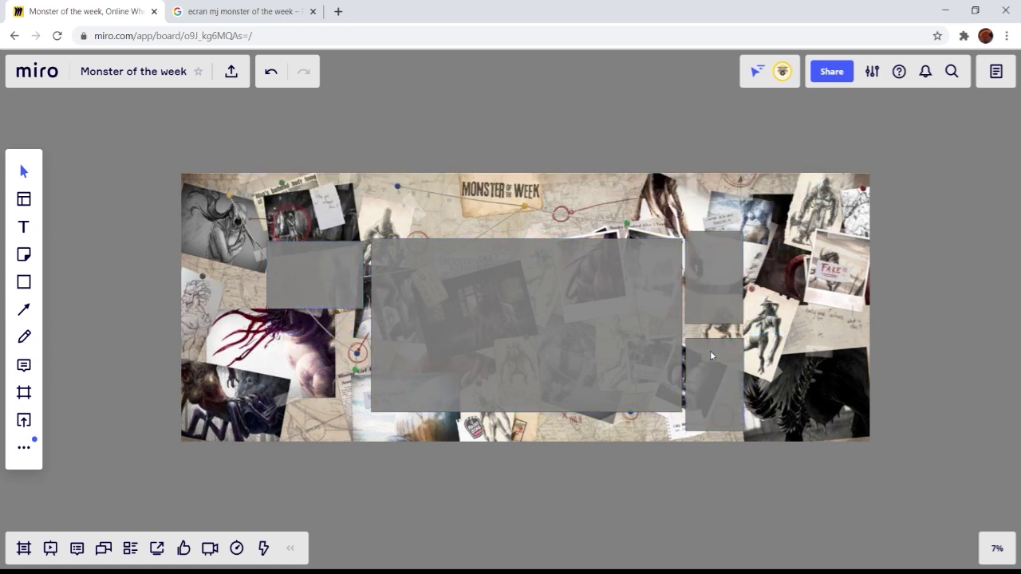
pyautogui.moveTo(710, 350); pyautogui.dragTo(709, 341)
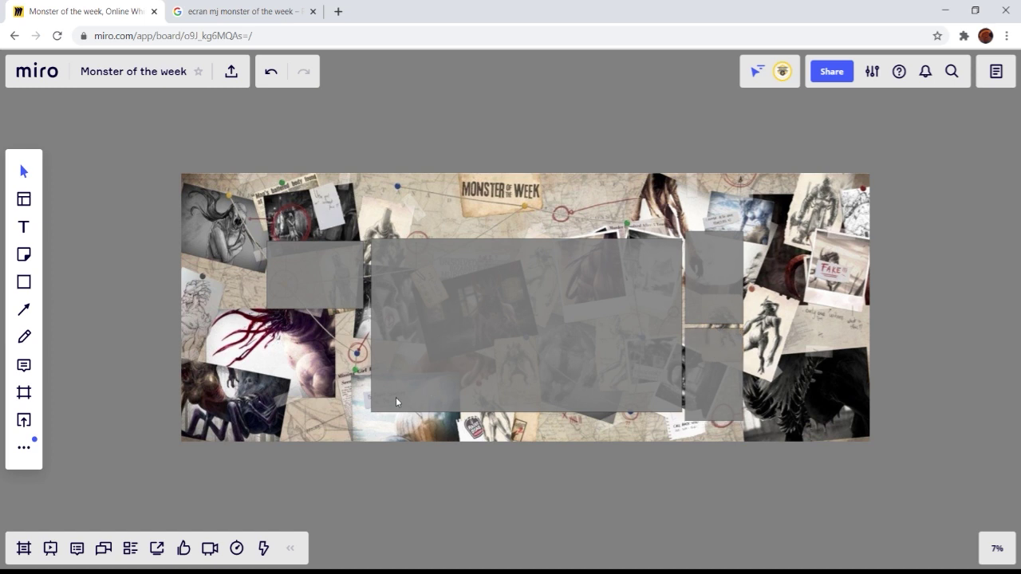
# Step: Paste another small panel, fit it into the large rectangle's lower-left corner and make it unfilled
pyautogui.hotkey('ctrl', 'v')
pyautogui.moveTo(396, 397); pyautogui.dragTo(401, 366)
pyautogui.moveTo(407, 321); pyautogui.dragTo(407, 343)
pyautogui.moveTo(430, 383); pyautogui.dragTo(455, 382)
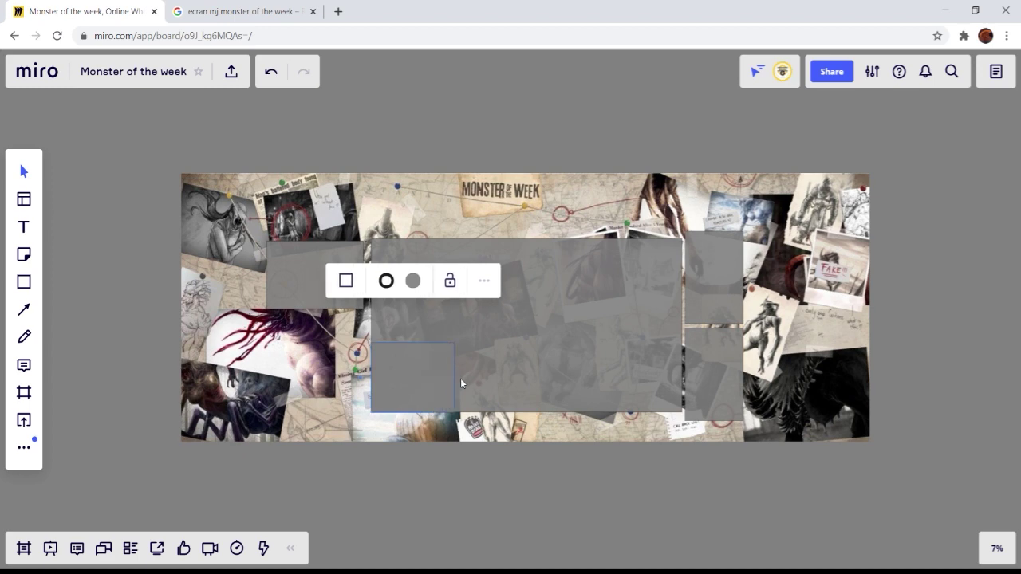
pyautogui.click(425, 282)
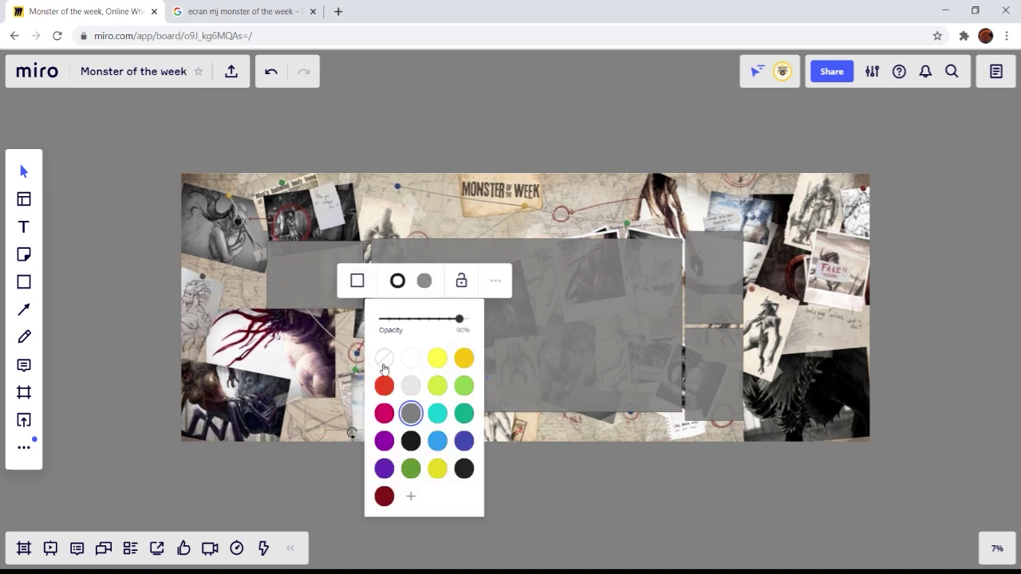
pyautogui.click(384, 359)
pyautogui.click(345, 386)
pyautogui.scroll(2, 394, 373)
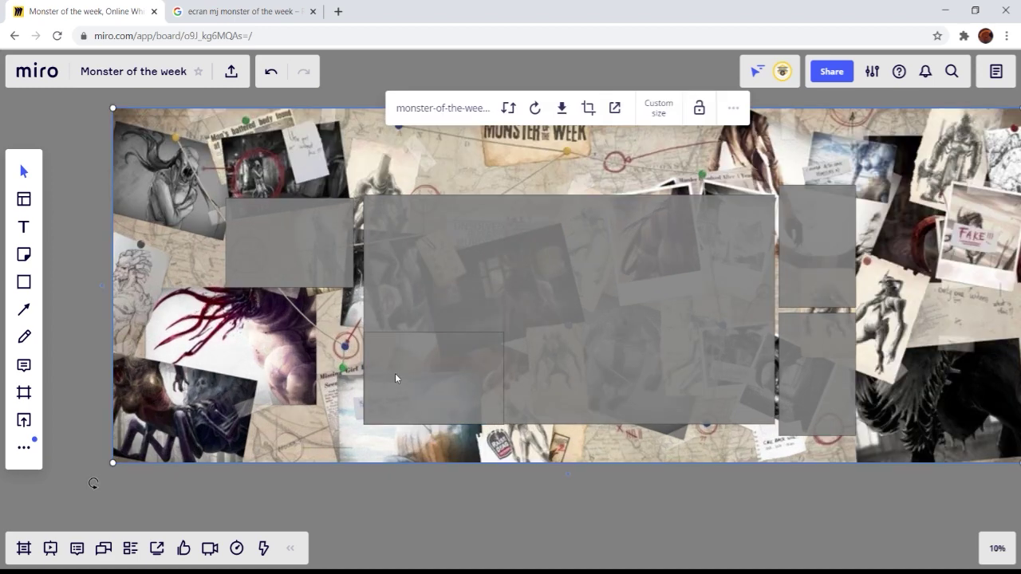
pyautogui.scroll(2, 395, 373)
pyautogui.hscroll(3, 524, 311)
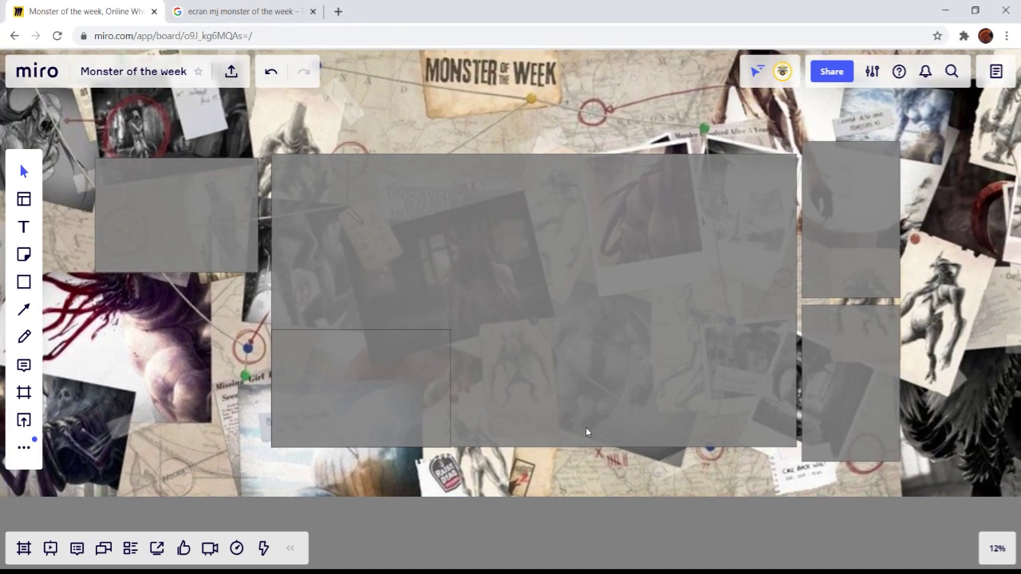
pyautogui.doubleClick(555, 242)
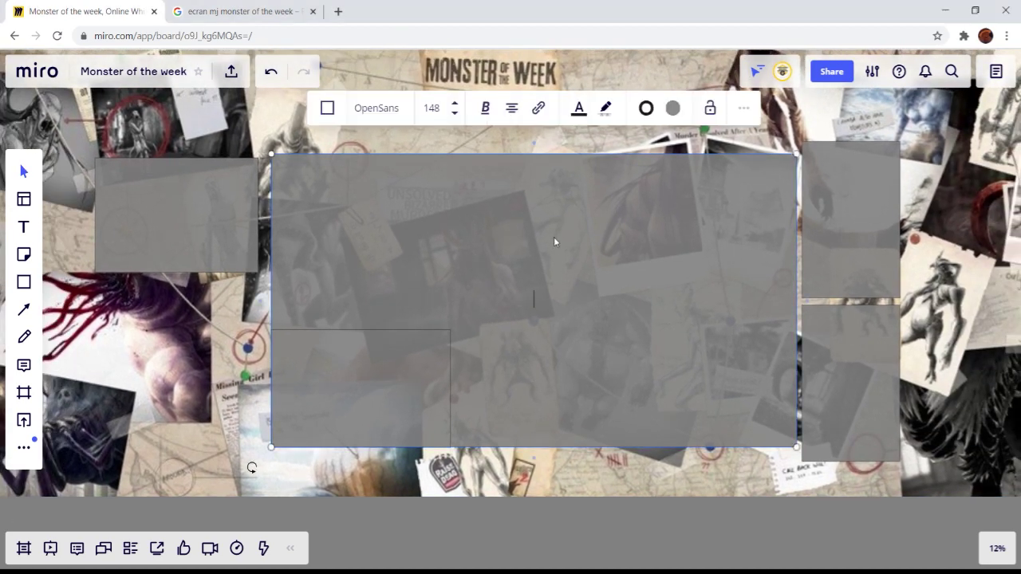
pyautogui.click(509, 116)
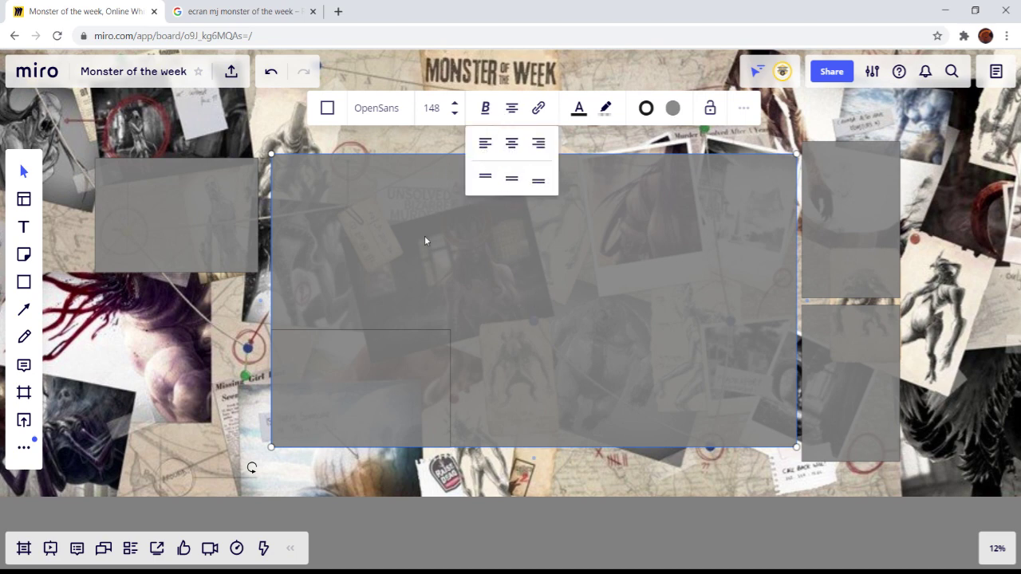
pyautogui.click(480, 195)
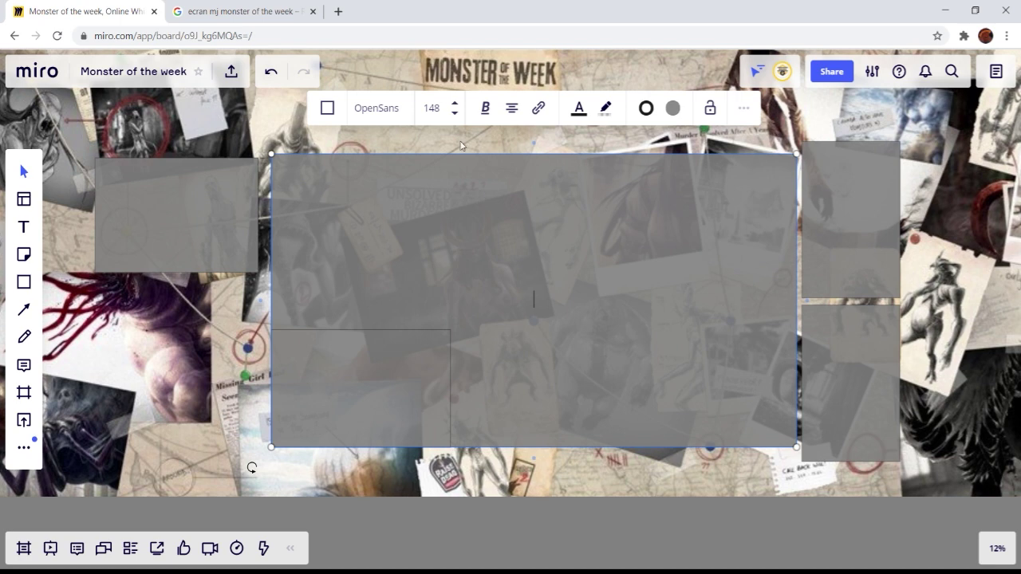
pyautogui.click(368, 168)
# Step: Add the title "ZONE DE JEU" in white Bangers lettering just above the large rectangle
pyautogui.click(24, 226)
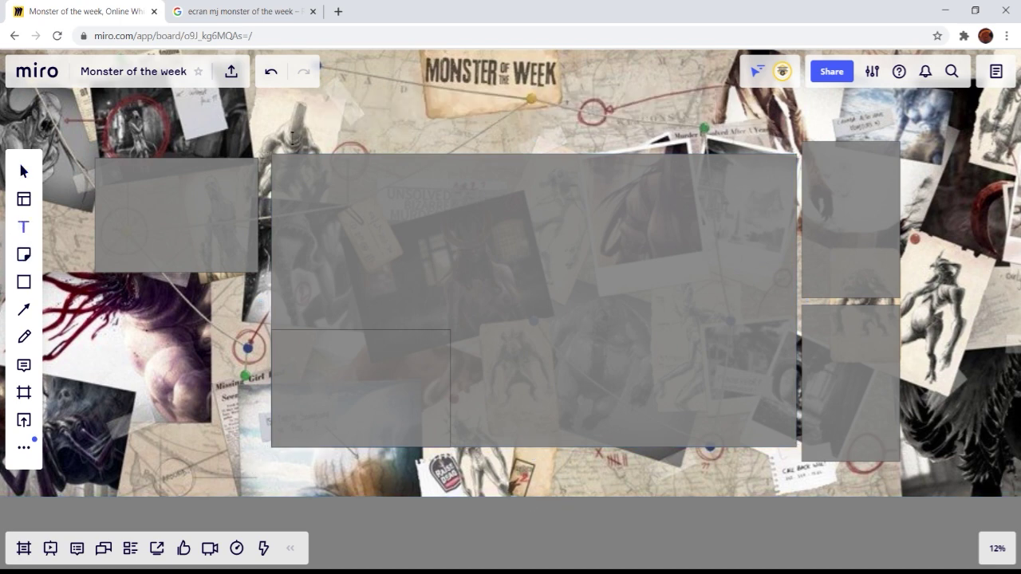
pyautogui.click(292, 138)
pyautogui.write('ZONE DE JEU')
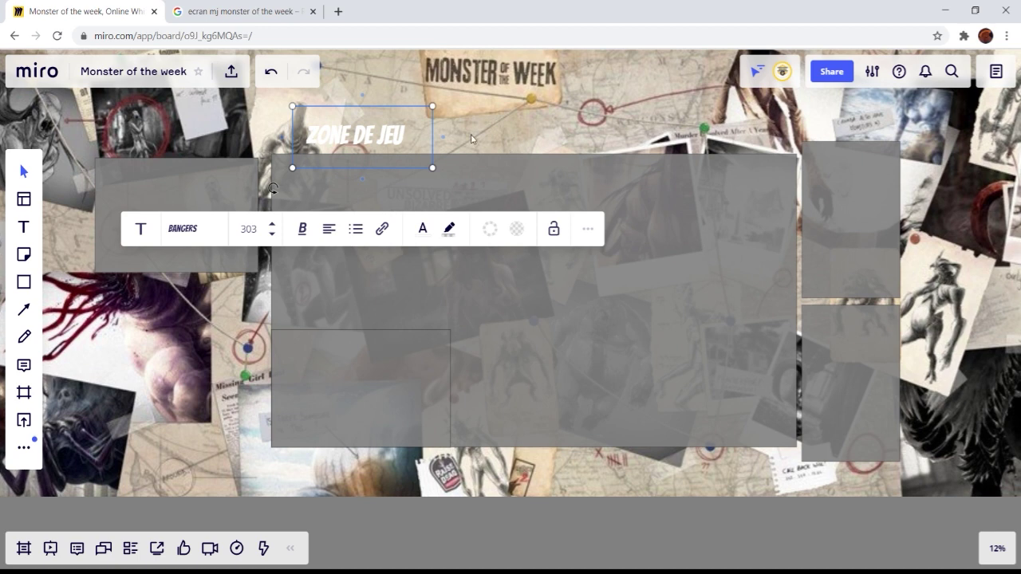
# Step: Paste a copy of the large rectangle and shrink it into a short title bar over the "ZONE DE JEU" text
pyautogui.click(417, 205)
pyautogui.click(422, 335)
pyautogui.click(512, 273)
pyautogui.hotkey('ctrl', 'v')
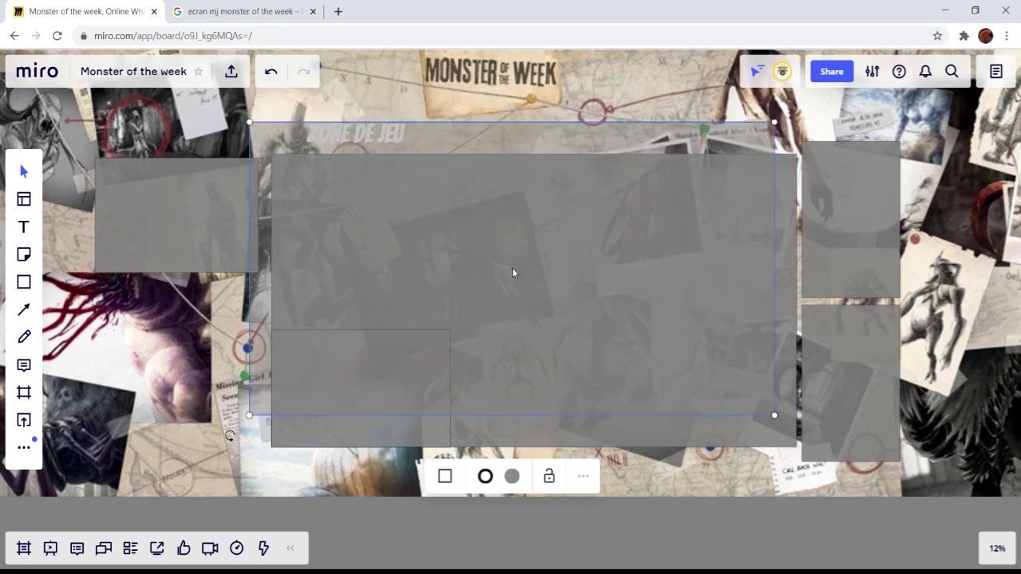
pyautogui.moveTo(483, 414); pyautogui.dragTo(470, 154)
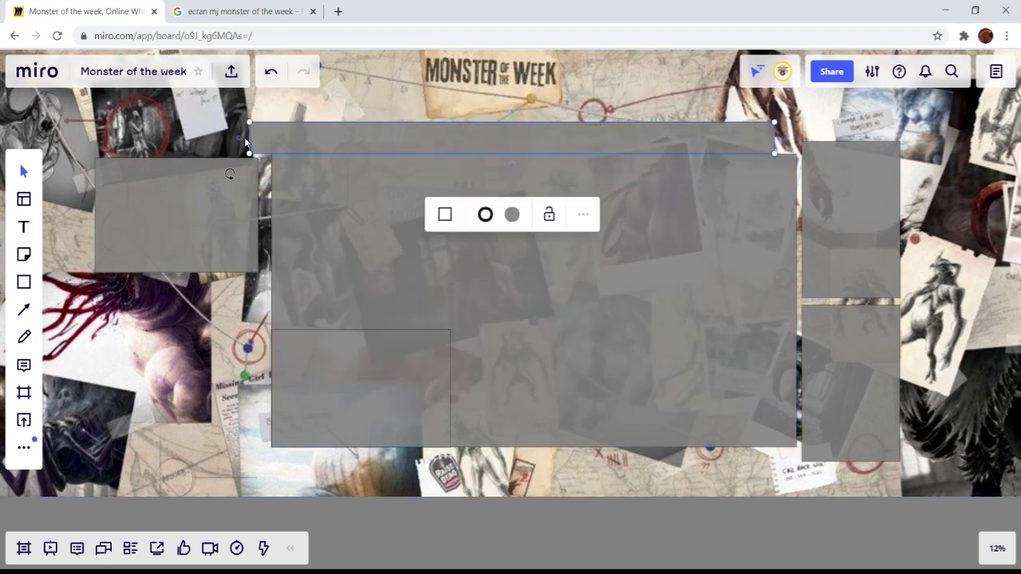
pyautogui.moveTo(247, 137); pyautogui.dragTo(272, 130)
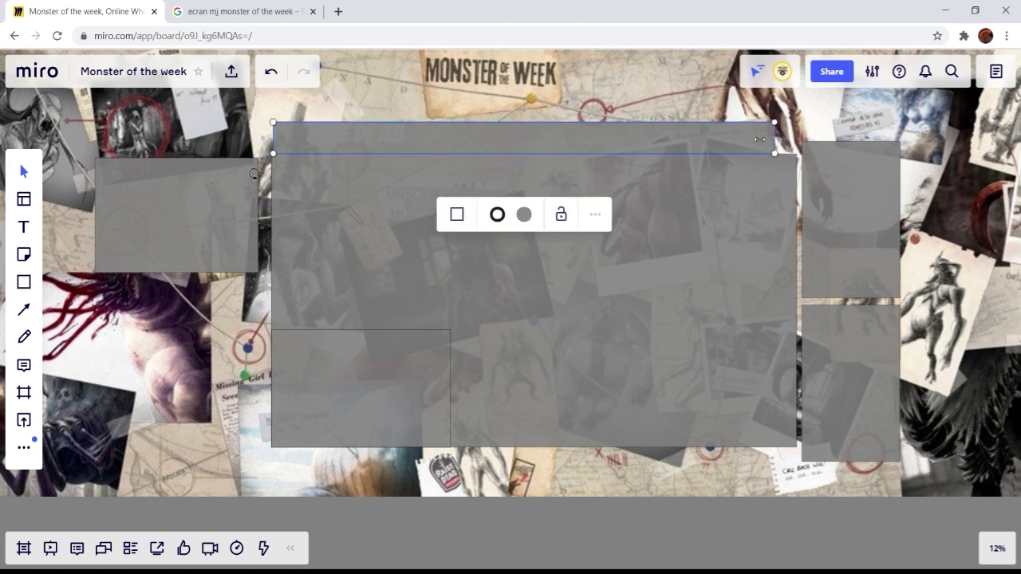
pyautogui.moveTo(759, 139); pyautogui.dragTo(433, 146)
# Step: Bring the "ZONE DE JEU" text to the front of its grey title bar
pyautogui.scroll(2, 346, 138)
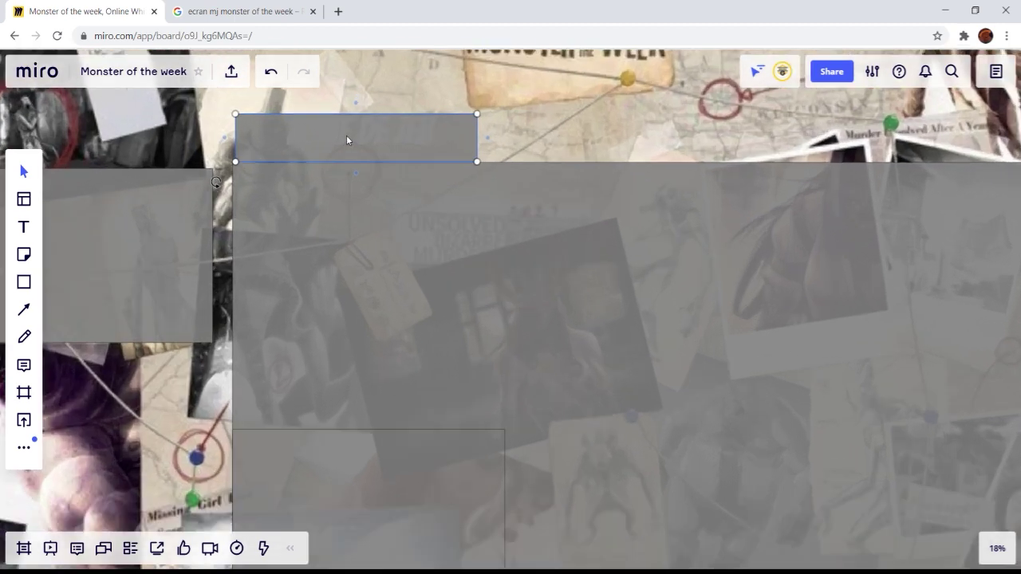
pyautogui.scroll(2, 346, 140)
pyautogui.click(414, 141)
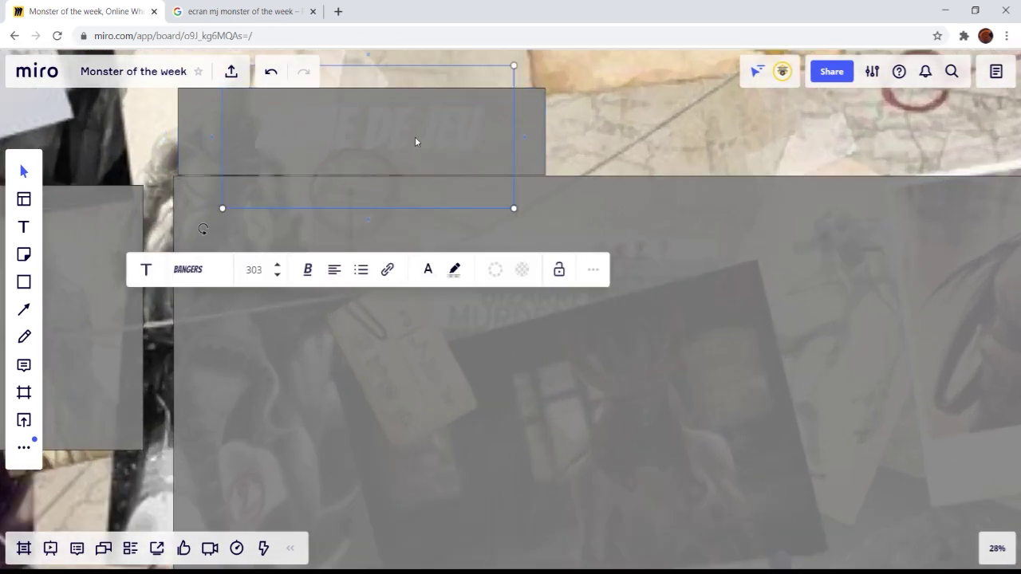
pyautogui.click(594, 274)
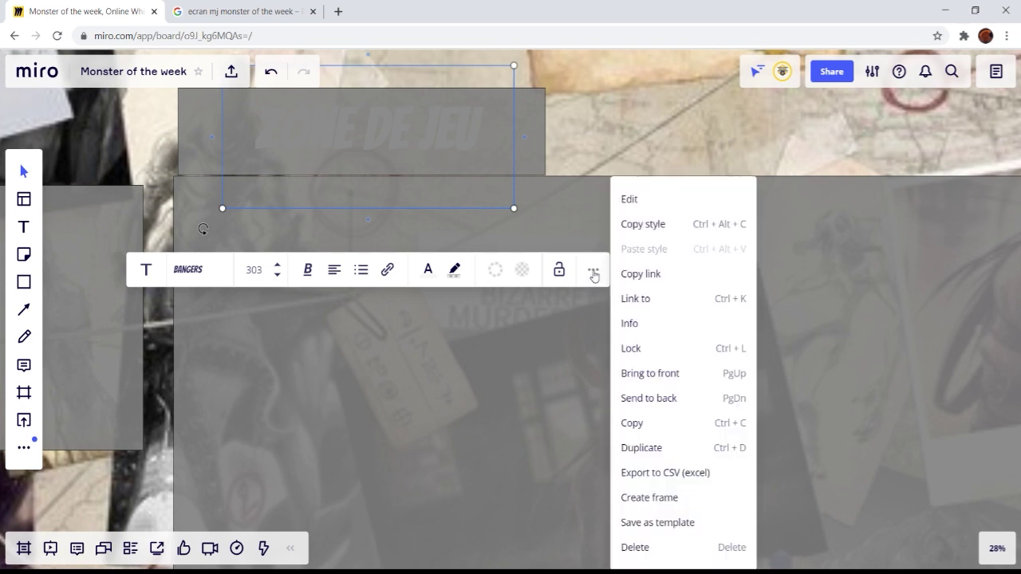
pyautogui.click(649, 379)
# Step: Set the "ZONE DE JEU" text size to 280 and fit the title bar around it, flush with the large rectangle's left edge
pyautogui.scroll(8, 648, 378)
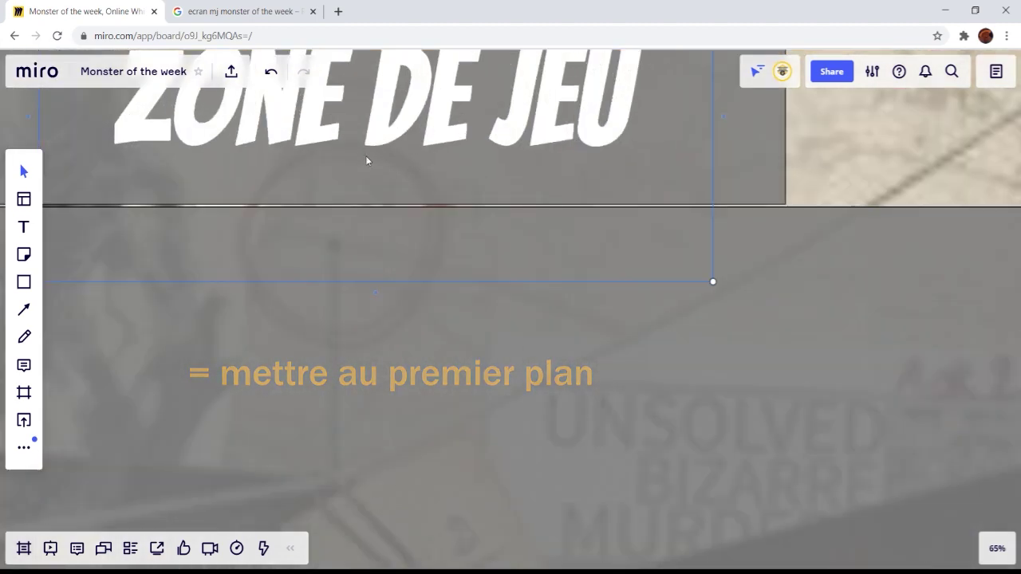
pyautogui.scroll(-10, 424, 302)
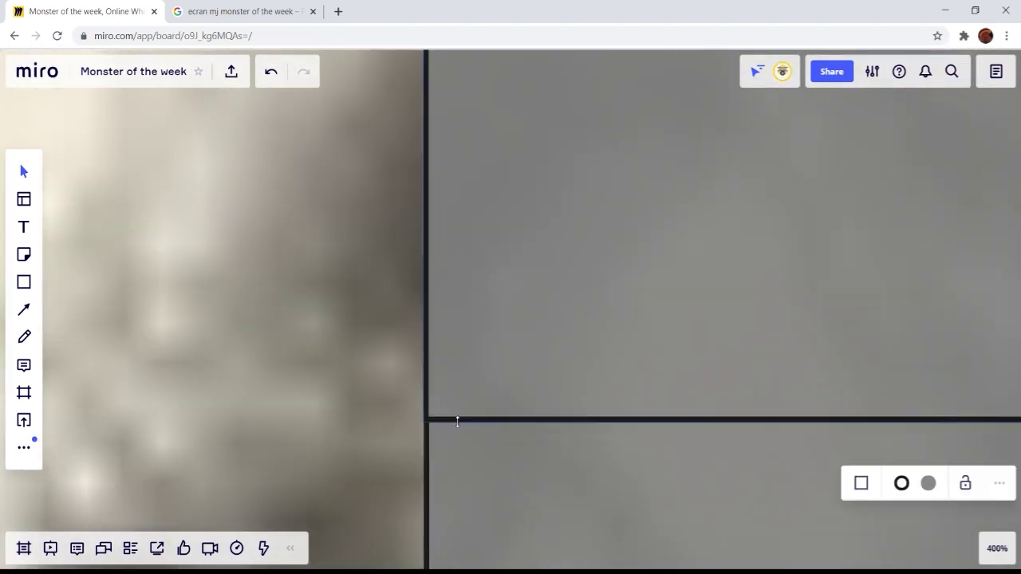
pyautogui.scroll(-5, 466, 319)
pyautogui.scroll(2, 559, 342)
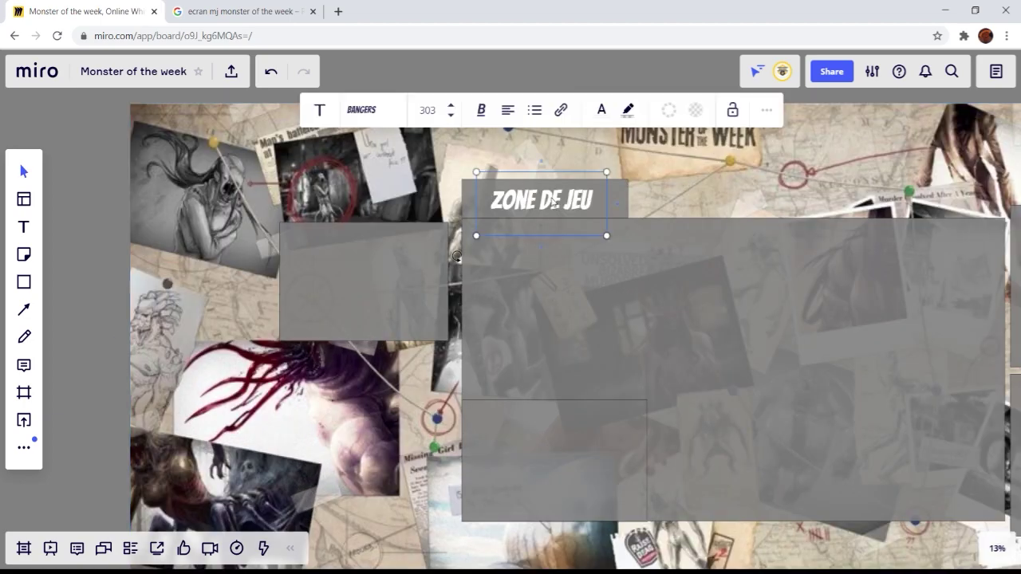
pyautogui.click(427, 109)
pyautogui.write('280')
pyautogui.click(536, 149)
pyautogui.scroll(6, 515, 195)
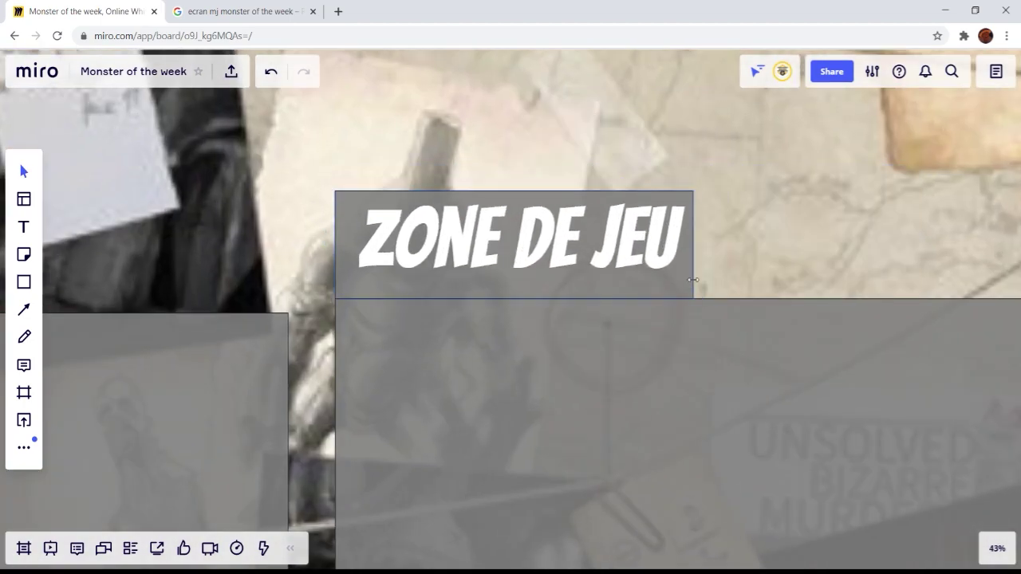
pyautogui.click(514, 230)
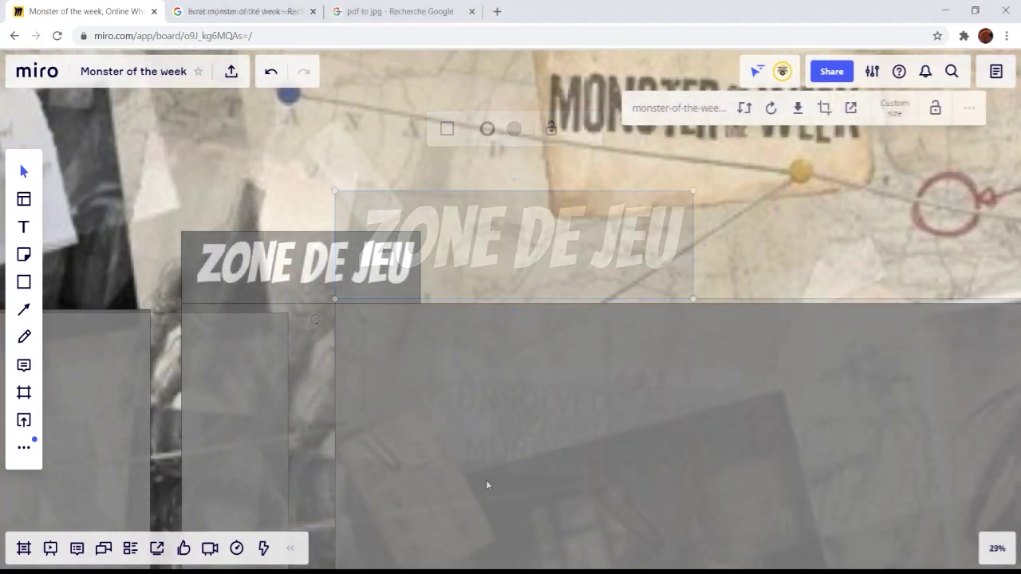
pyautogui.scroll(-8, 410, 398)
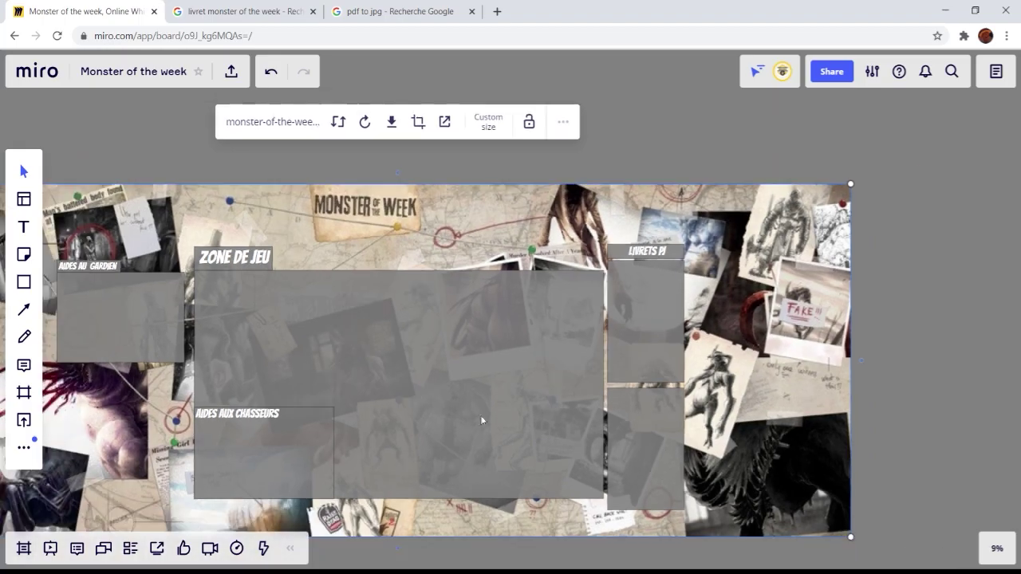
# Step: Open the Livrets-de-chasseurs-A4-v3 PDF from the Studio DeadCrows Monster of the Week page and look through its first pages
pyautogui.click(239, 11)
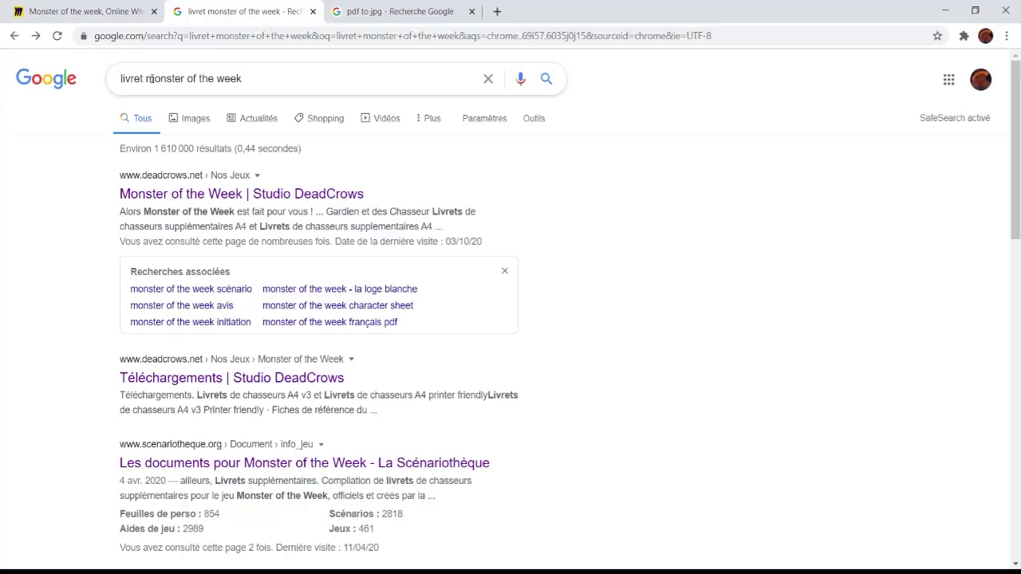
pyautogui.scroll(-10, 319, 255)
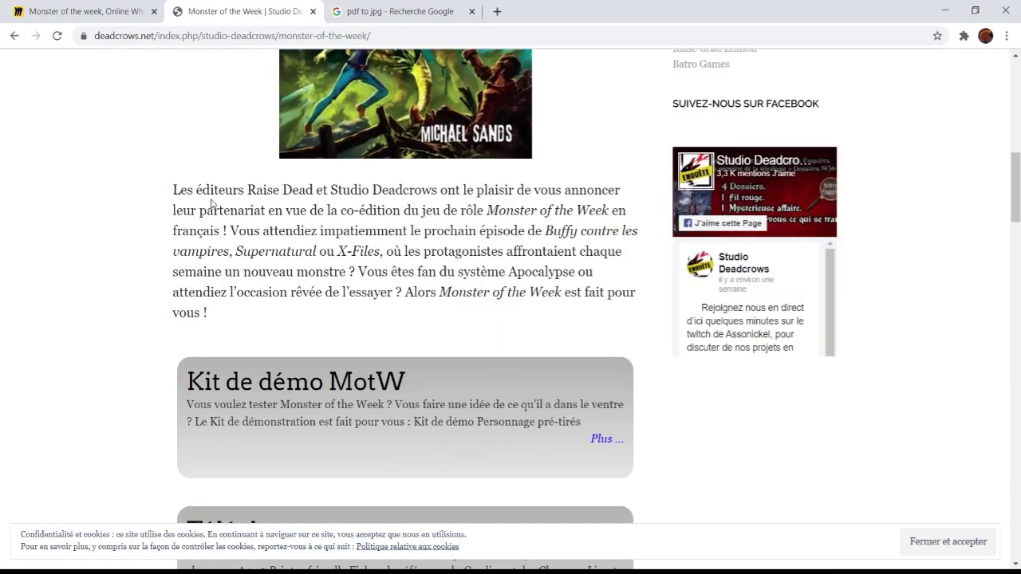
pyautogui.click(598, 348)
pyautogui.scroll(-3, 504, 345)
pyautogui.click(321, 179)
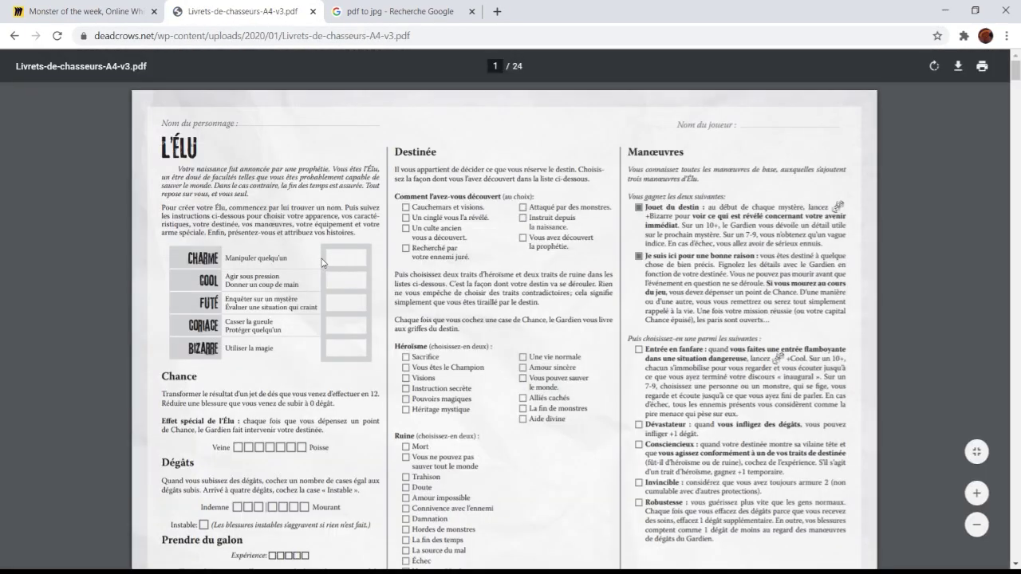
pyautogui.scroll(-7, 321, 261)
pyautogui.scroll(6, 322, 263)
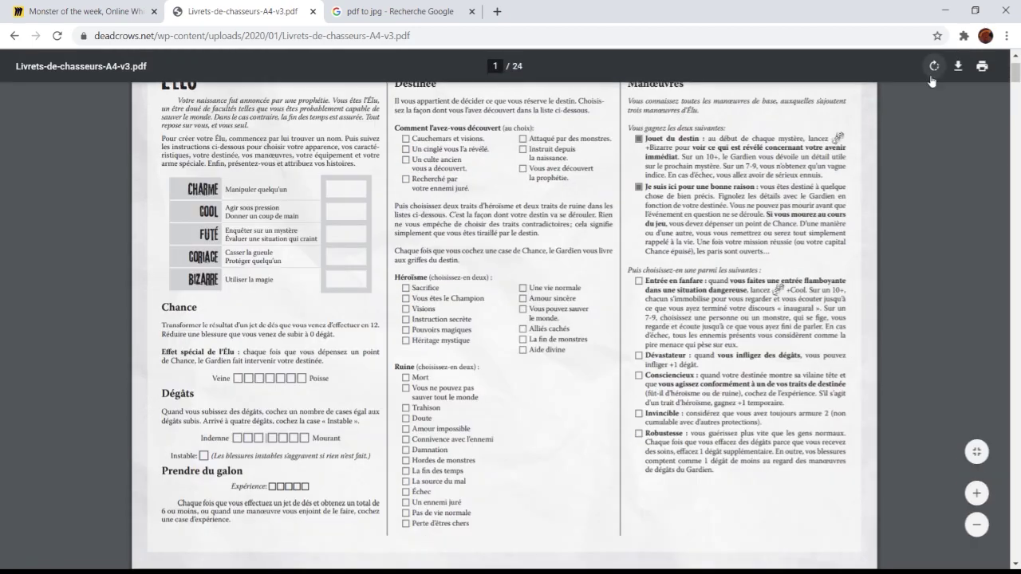
# Step: View the pdf2jpg.net conversion page from the "pdf to jpg" search results, and return to the Miro board
pyautogui.click(313, 11)
pyautogui.moveTo(117, 78); pyautogui.dragTo(134, 79)
pyautogui.click(36, 183)
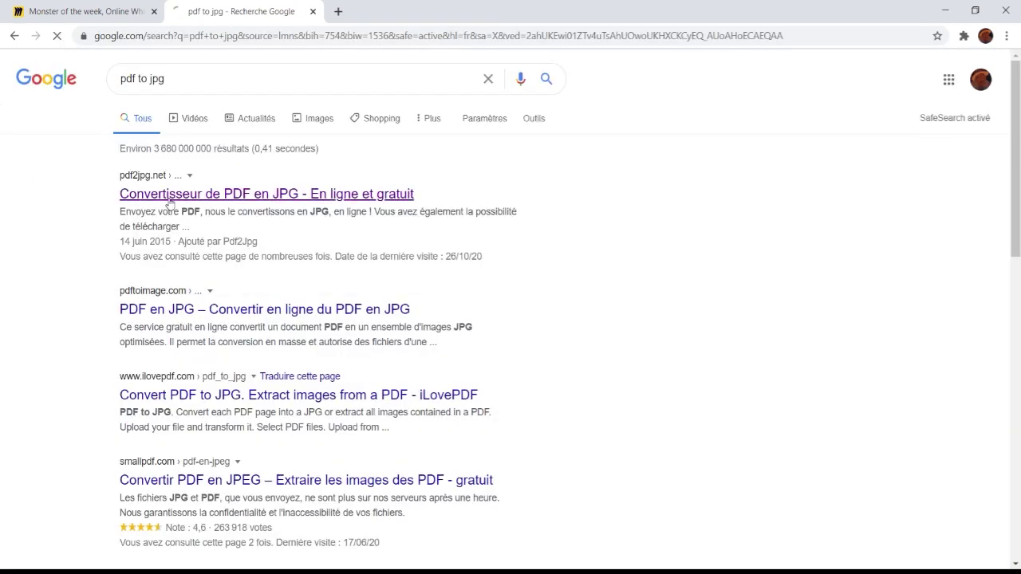
pyautogui.click(169, 197)
pyautogui.scroll(-2, 364, 276)
pyautogui.scroll(-3, 363, 276)
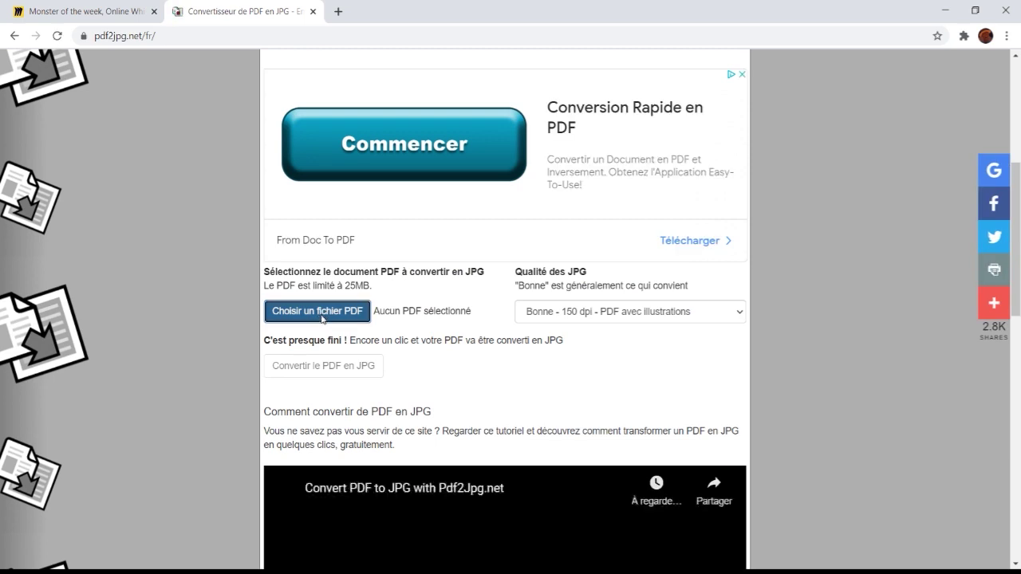
pyautogui.click(470, 99)
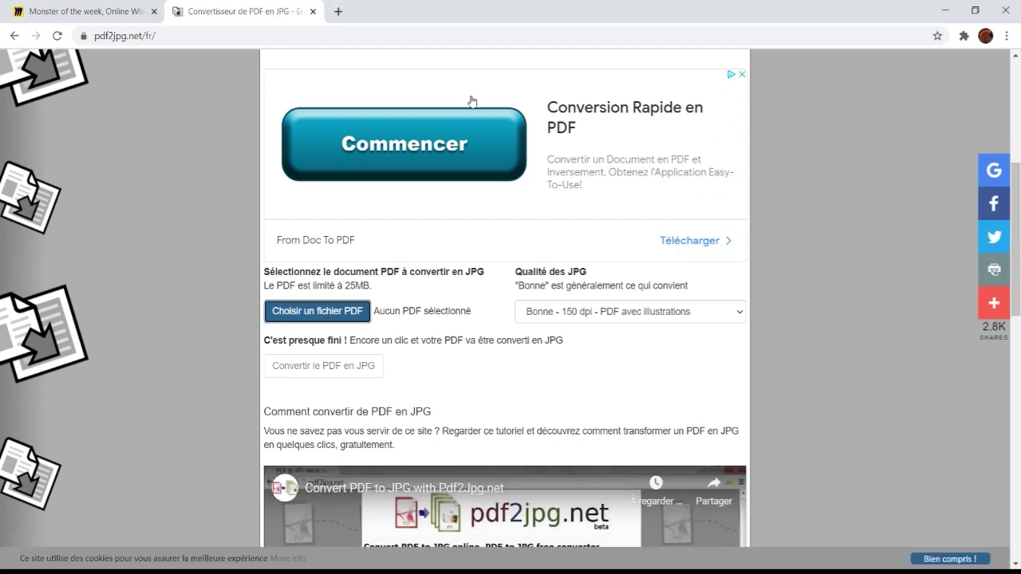
pyautogui.click(312, 12)
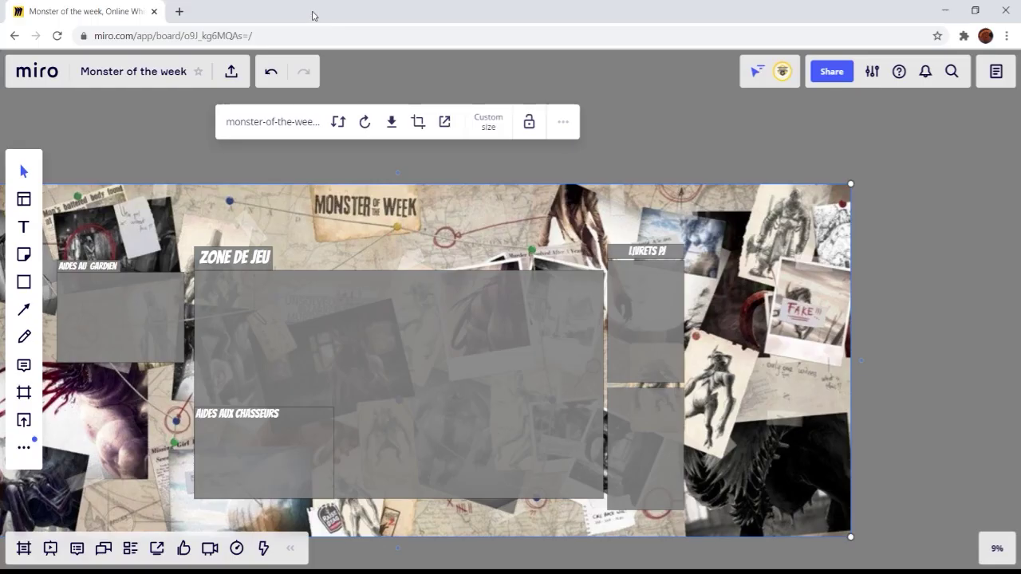
# Step: Add the first booklet's two page images to the board and arrange them one above the other in the upper "LIVRETS PJ" rectangle
pyautogui.click(539, 572)
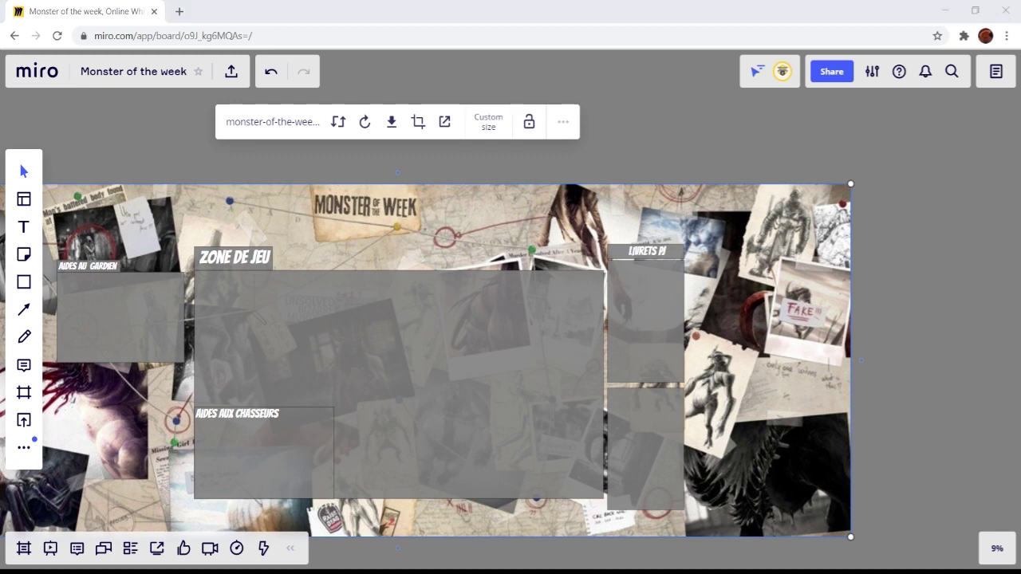
pyautogui.scroll(10, 663, 297)
pyautogui.moveTo(538, 573); pyautogui.dragTo(550, 516)
pyautogui.scroll(-3, 385, 346)
pyautogui.moveTo(385, 346); pyautogui.dragTo(383, 311)
pyautogui.moveTo(565, 334); pyautogui.dragTo(753, 472)
pyautogui.moveTo(503, 513); pyautogui.dragTo(332, 269)
pyautogui.moveTo(449, 307); pyautogui.dragTo(637, 444)
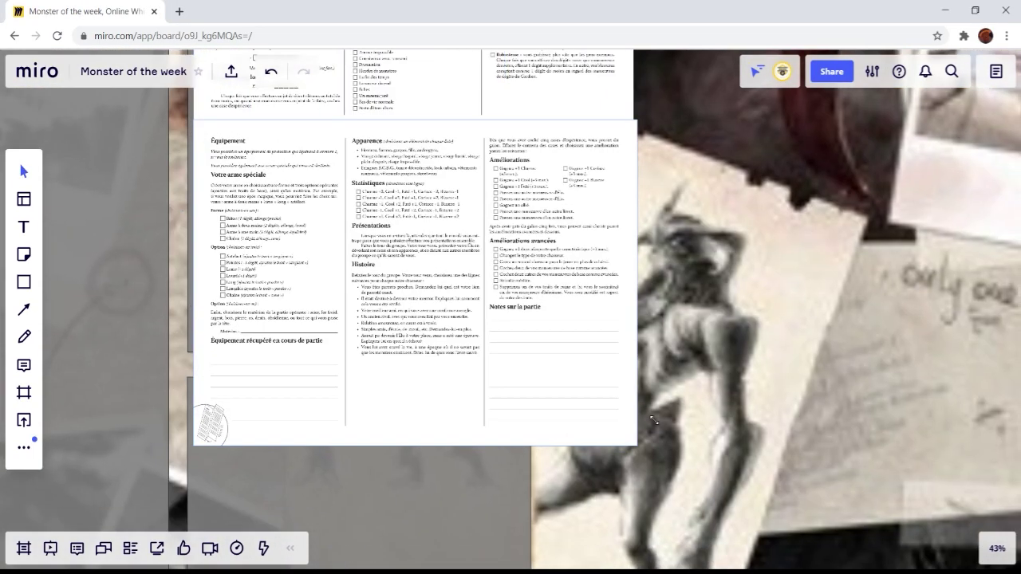
# Step: Fit the upper rectangle around the booklet pages and widen the "LIVRETS PJ" title bar and the lower rectangle to match it
pyautogui.scroll(-3, 357, 320)
pyautogui.moveTo(564, 412); pyautogui.dragTo(522, 383)
pyautogui.moveTo(564, 182); pyautogui.dragTo(522, 151)
pyautogui.moveTo(370, 306); pyautogui.dragTo(370, 275)
pyautogui.scroll(5, 370, 275)
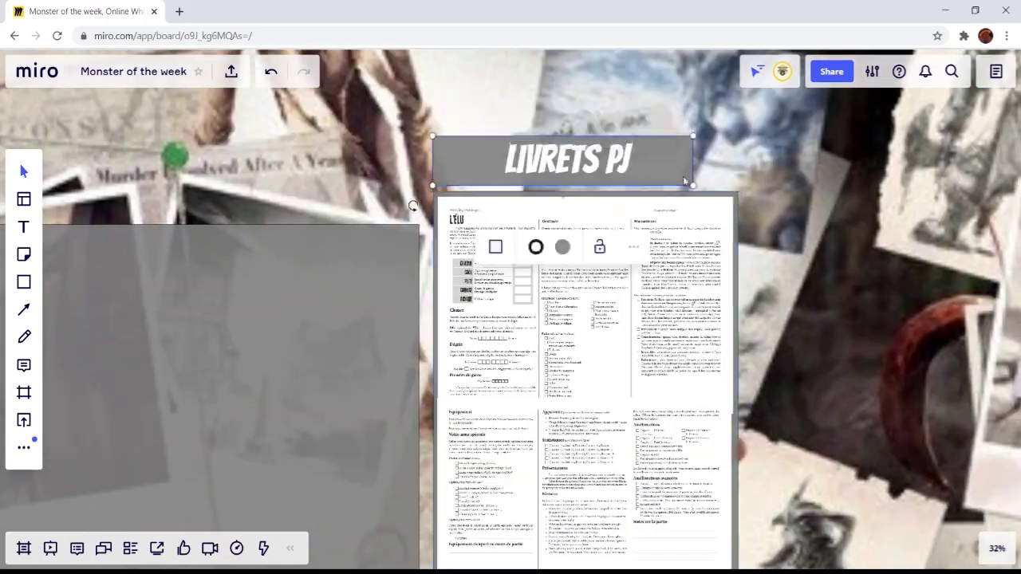
pyautogui.scroll(10, 664, 197)
pyautogui.scroll(-10, 665, 197)
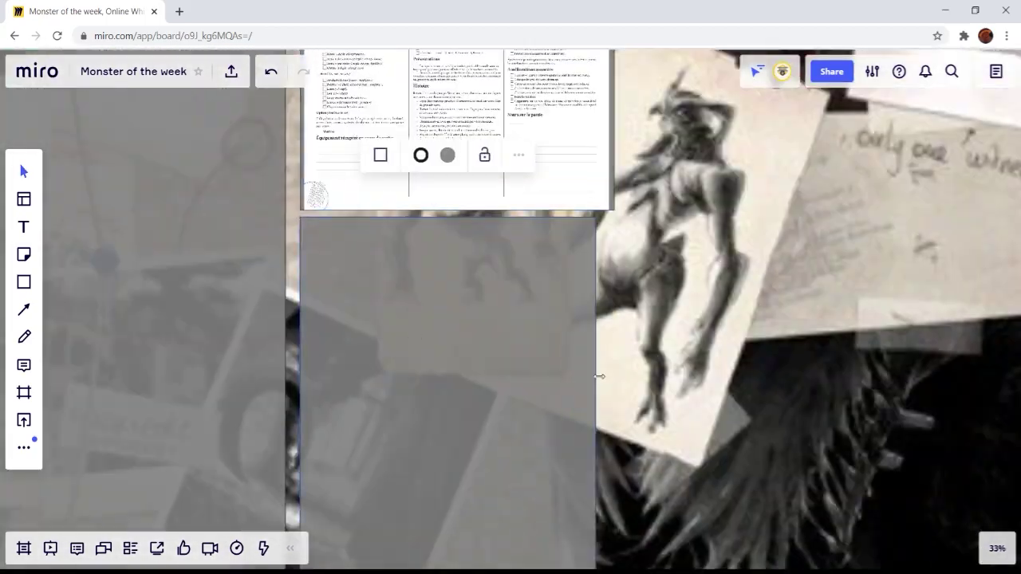
pyautogui.click(410, 478)
pyautogui.moveTo(410, 479); pyautogui.dragTo(418, 303)
pyautogui.scroll(10, 618, 205)
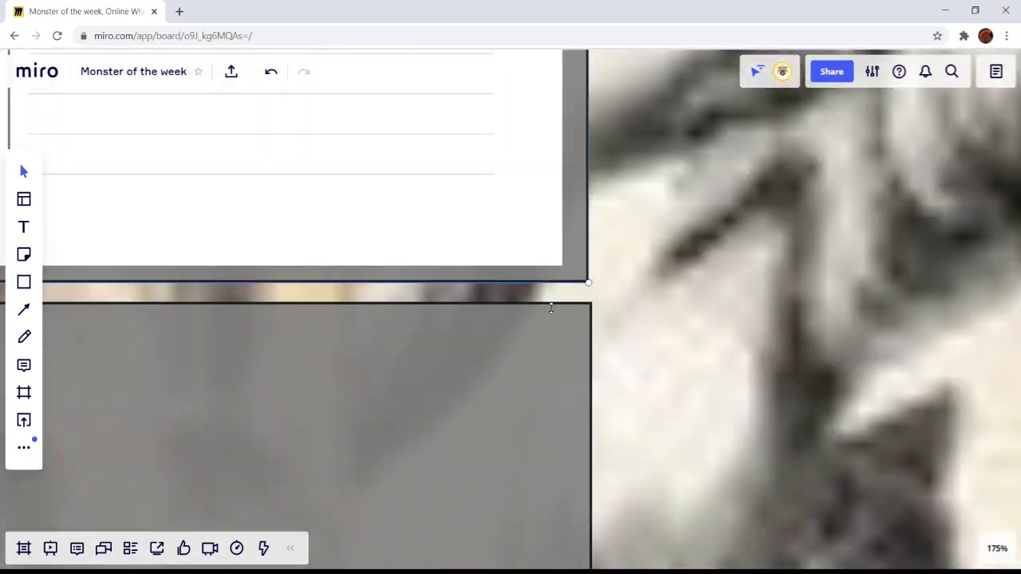
# Step: Add the second booklet's two page images, including 0010.jpg, and arrange them one above the other in the lower "LIVRETS PJ" rectangle
pyautogui.scroll(-10, 620, 191)
pyautogui.moveTo(523, 310); pyautogui.dragTo(619, 392)
pyautogui.scroll(1, 620, 392)
pyautogui.moveTo(555, 331); pyautogui.dragTo(432, 313)
pyautogui.scroll(10, 432, 313)
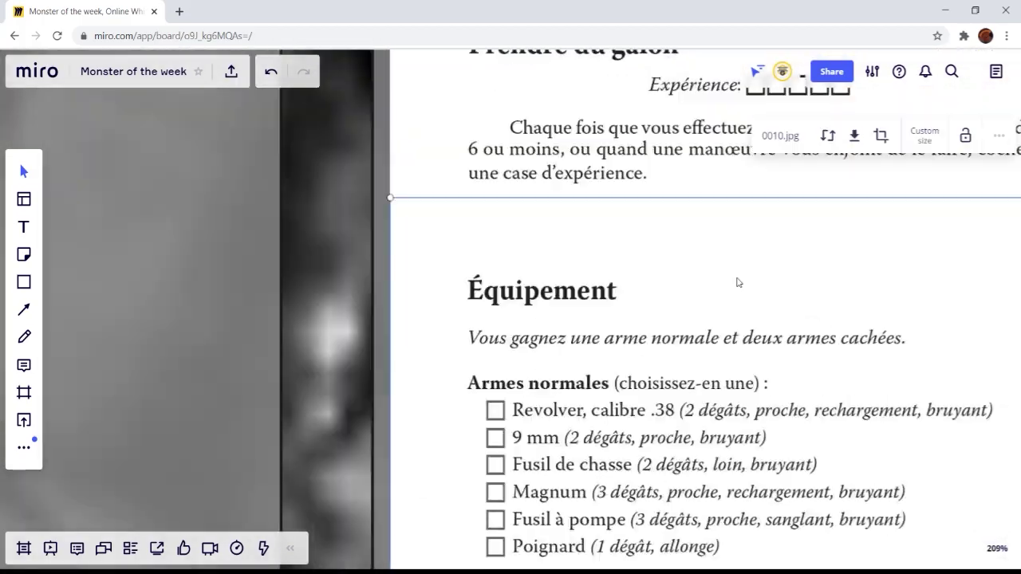
pyautogui.scroll(-6, 410, 419)
pyautogui.scroll(-6, 410, 419)
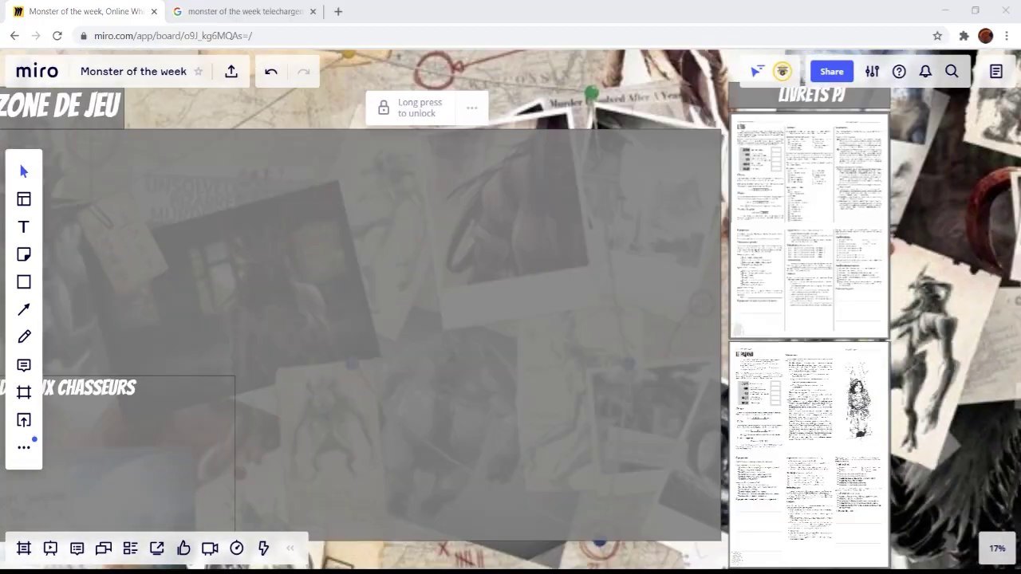
pyautogui.scroll(-3, 644, 462)
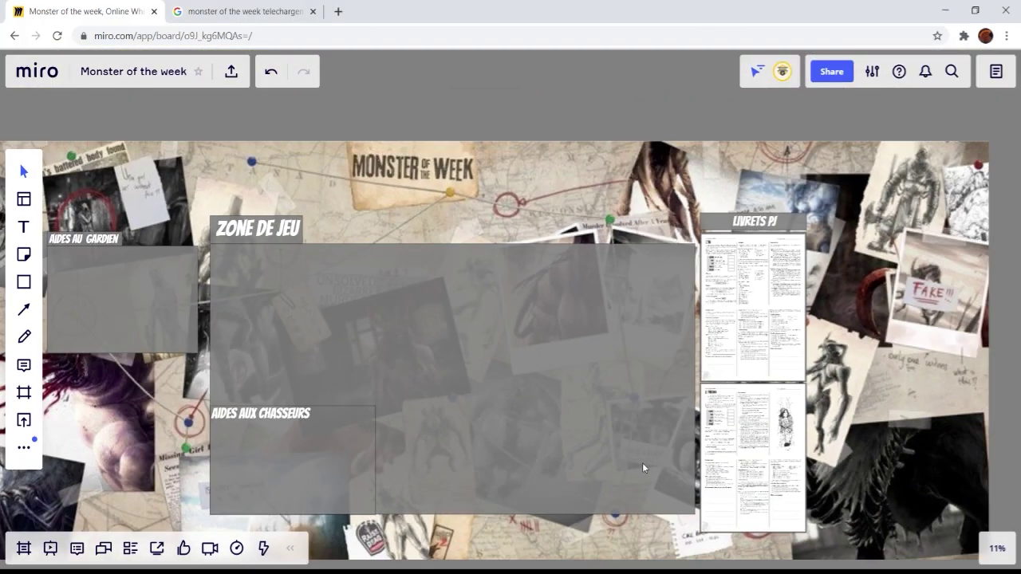
pyautogui.hscroll(-3, 639, 446)
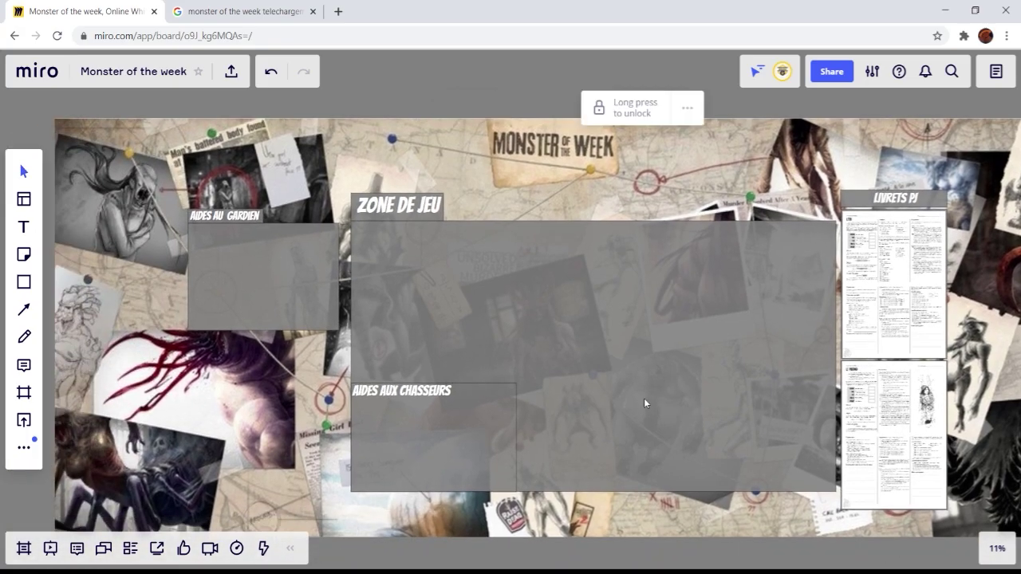
# Step: Open the MOTW-Fiches-de-références PDF from Studio DeadCrows' Téléchargements page and find "Agir sous pression" on the hunter's summary sheet
pyautogui.click(239, 11)
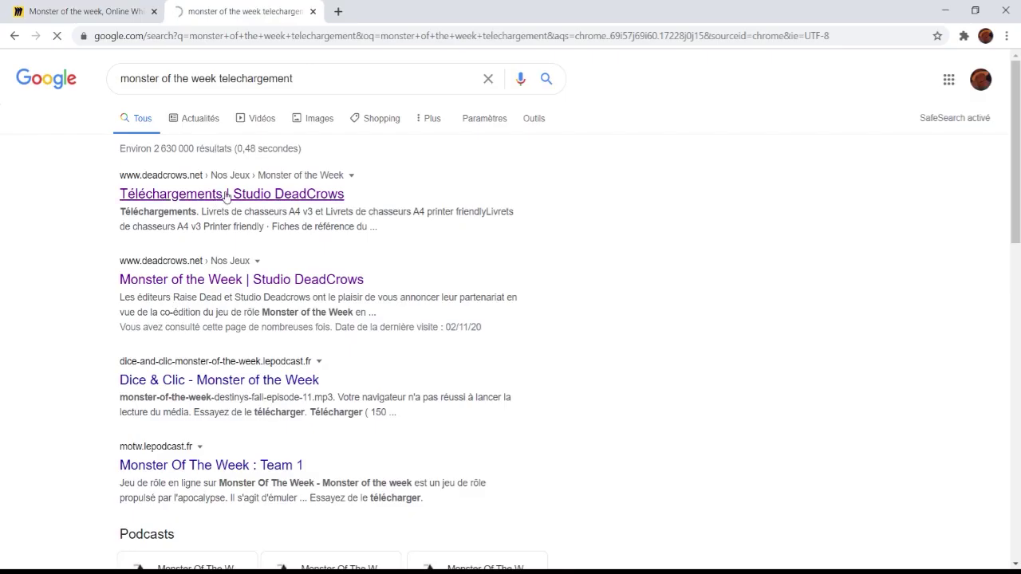
pyautogui.scroll(-1, 226, 198)
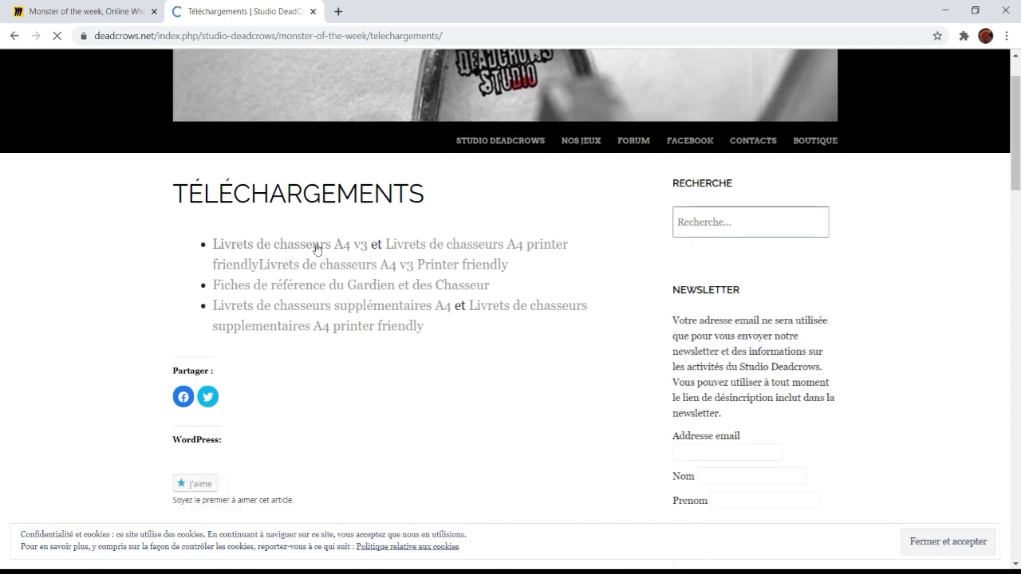
pyautogui.click(322, 285)
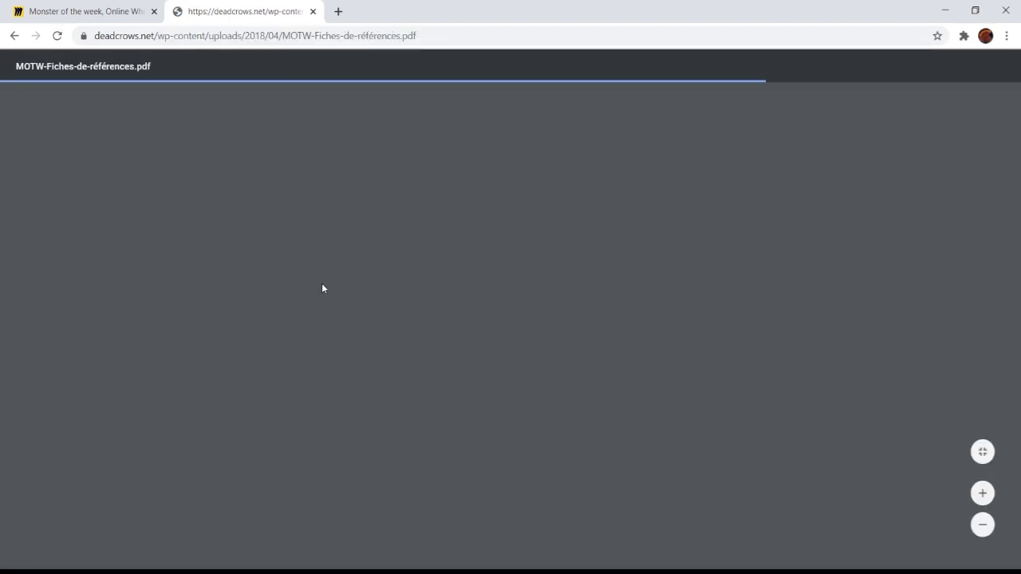
pyautogui.scroll(-12, 323, 288)
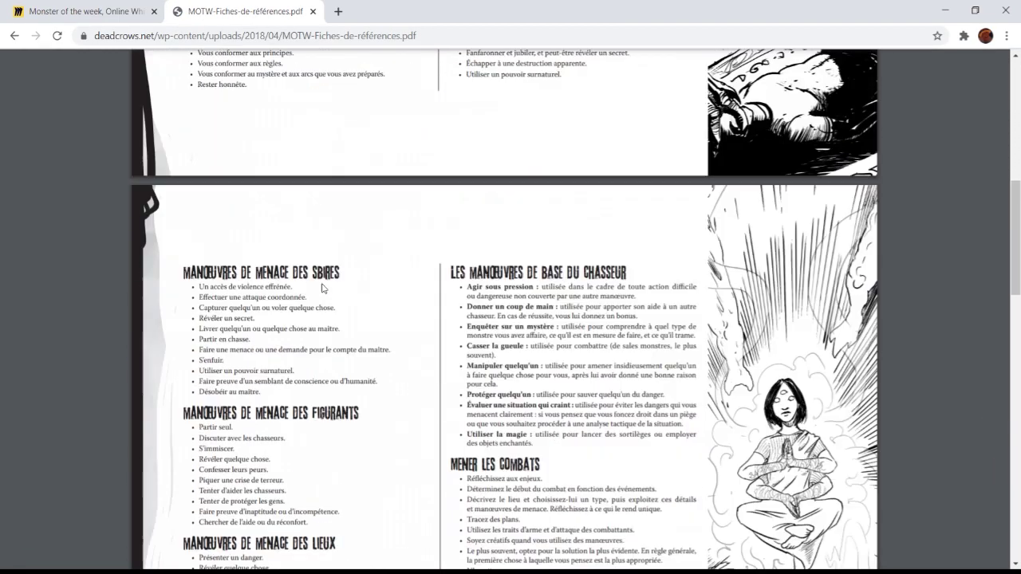
pyautogui.scroll(-5, 323, 287)
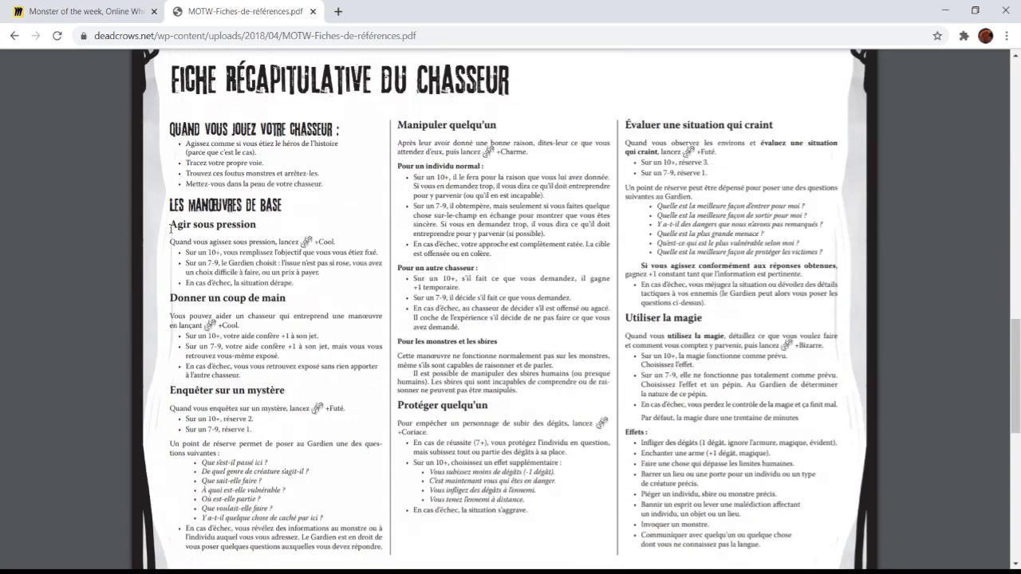
pyautogui.moveTo(171, 229); pyautogui.dragTo(307, 285)
pyautogui.click(307, 286)
# Step: Return to the Miro board and add a card titled "Agir sous pression (cool)" beneath the "AIDES AUX CHASSEURS" heading
pyautogui.click(121, 14)
pyautogui.scroll(5, 375, 442)
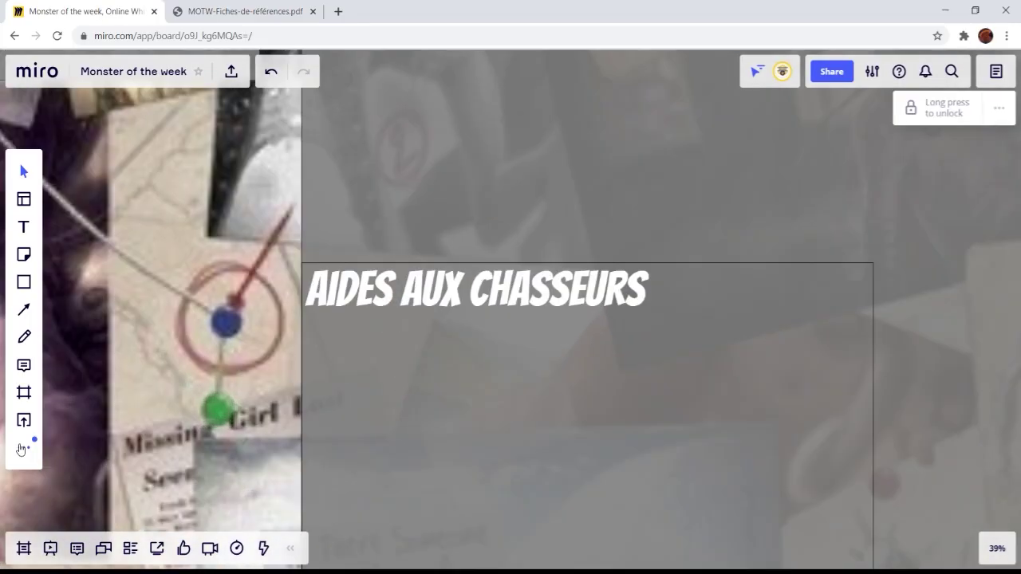
pyautogui.click(23, 447)
pyautogui.click(88, 408)
pyautogui.click(329, 350)
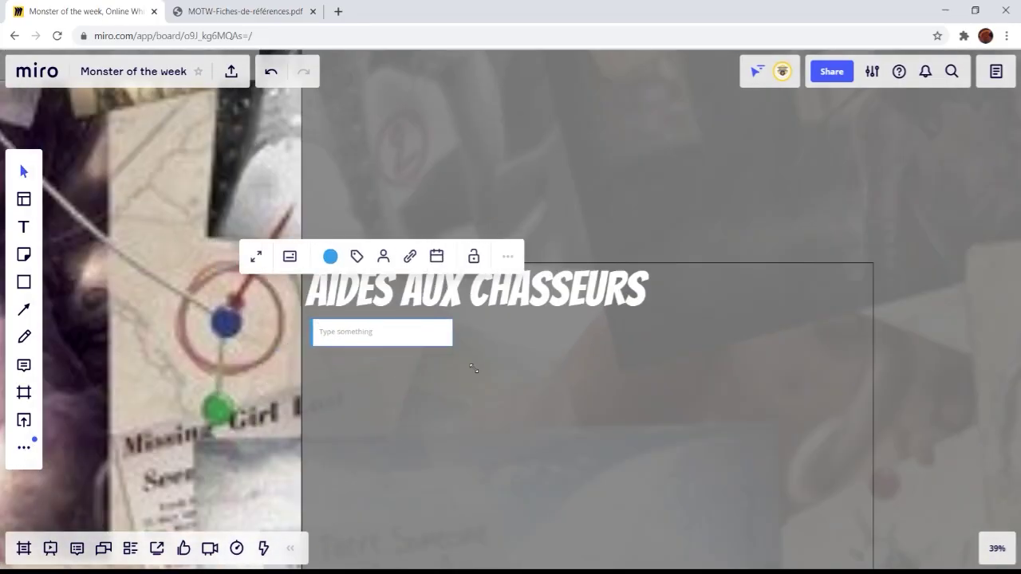
pyautogui.click(329, 340)
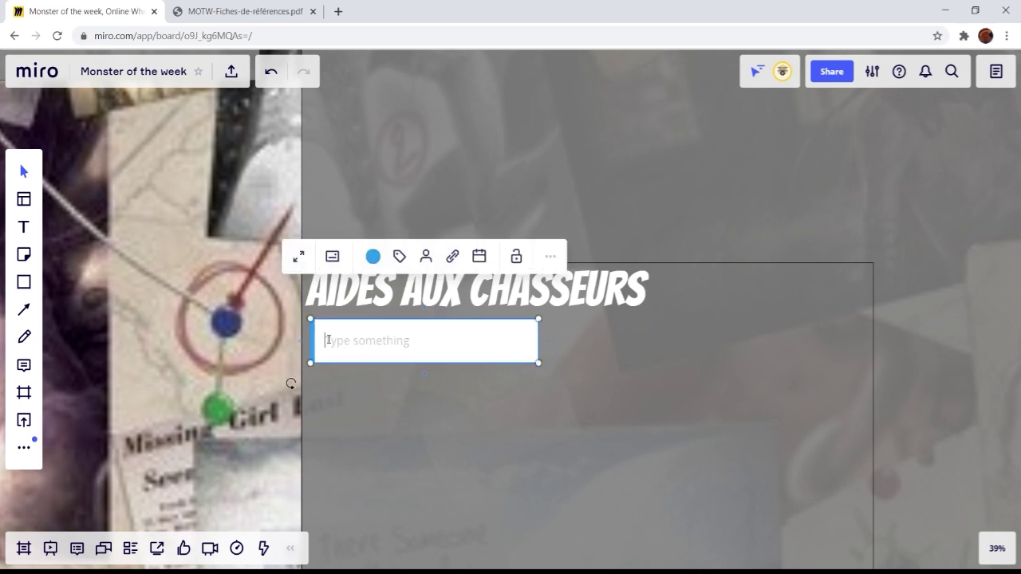
pyautogui.write('Agir sous pression (cool')
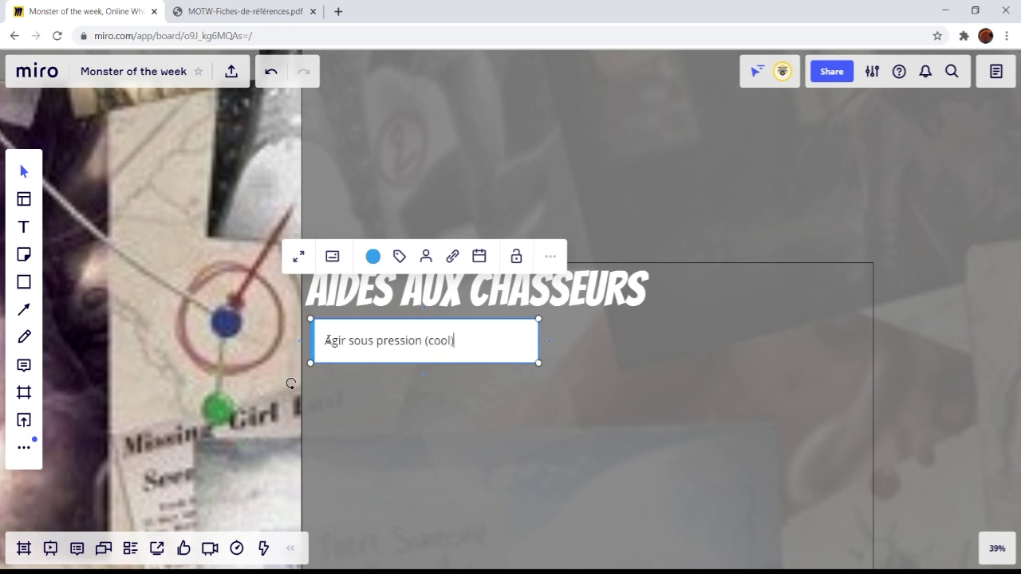
# Step: Enlarge the "Agir sous pression (cool)" card slightly and set its colour to black
pyautogui.moveTo(542, 372); pyautogui.dragTo(573, 378)
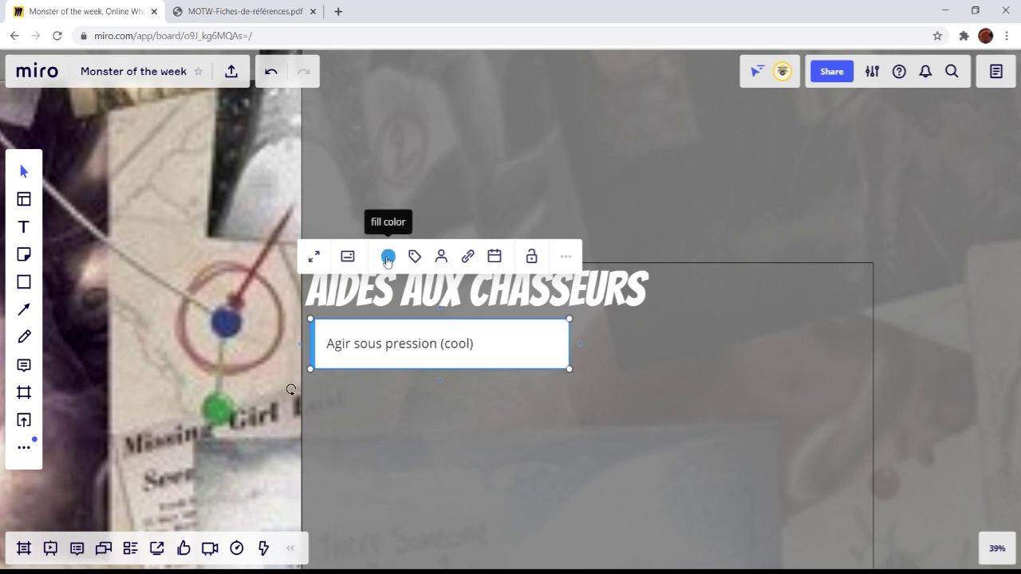
pyautogui.click(388, 257)
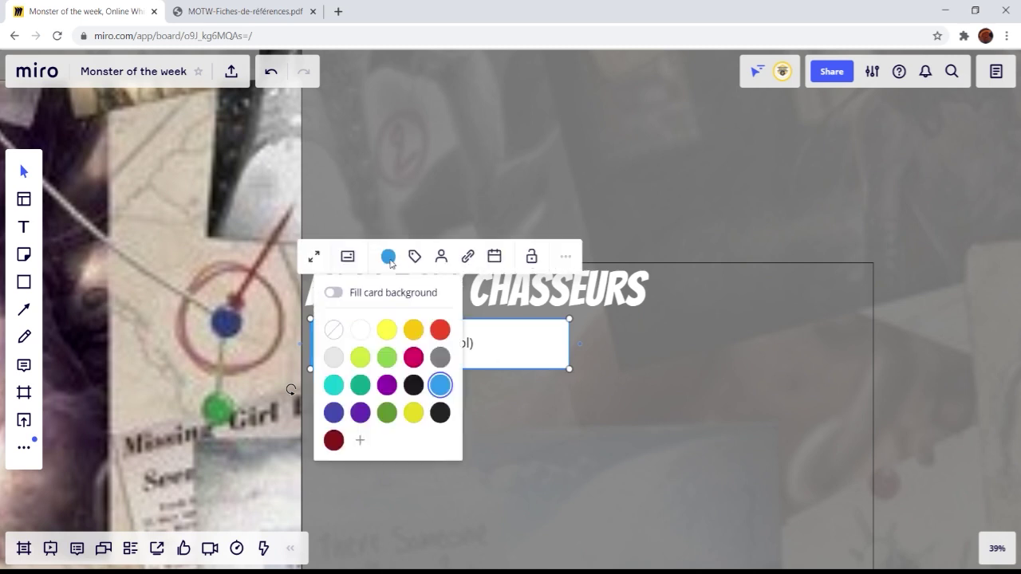
pyautogui.click(412, 385)
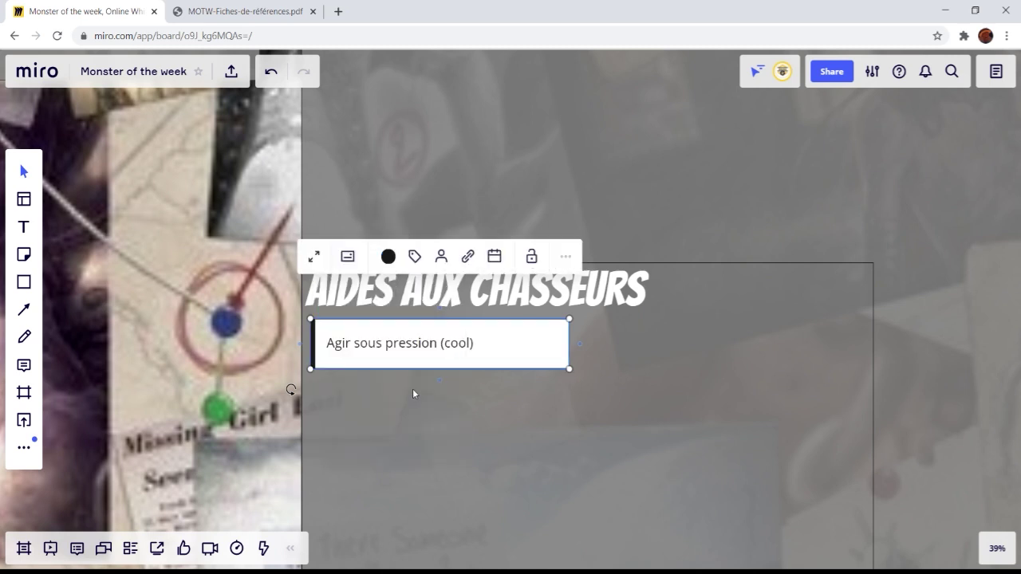
# Step: Create a red "Manoeuvres de base" tag on the "Agir sous pression (cool)" card
pyautogui.click(415, 256)
pyautogui.write('M')
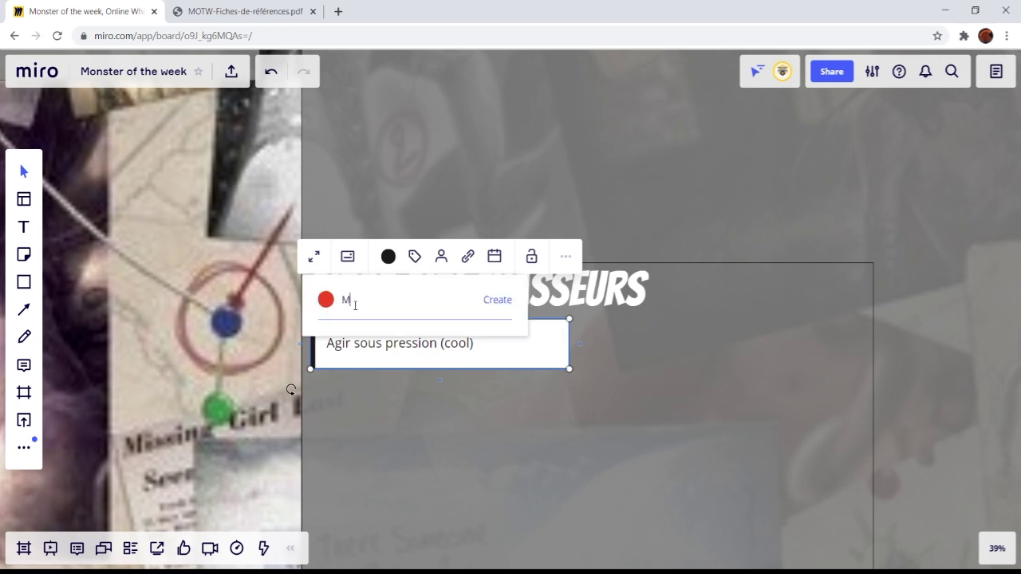
pyautogui.write('aneovures de base')
pyautogui.click(325, 300)
pyautogui.click(335, 333)
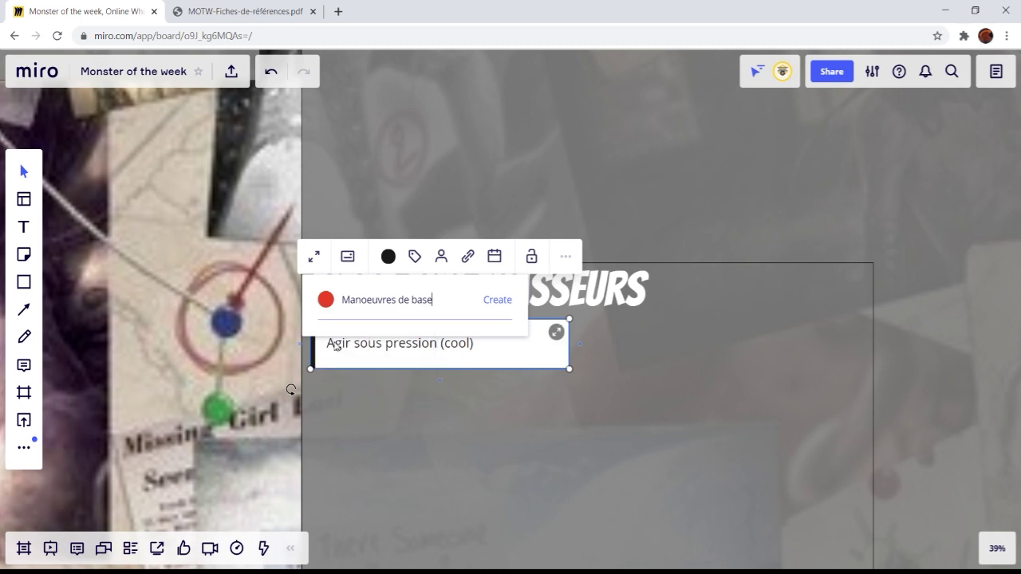
pyautogui.click(495, 312)
pyautogui.click(541, 388)
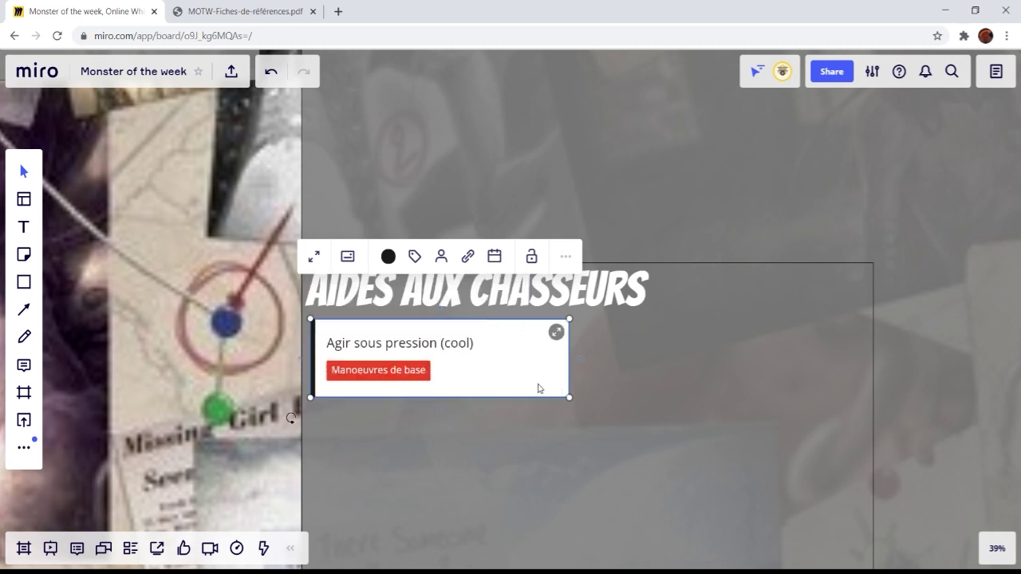
# Step: Copy the "Agir sous pression" rules text from the reference PDF into the expanded card's description
pyautogui.click(313, 255)
pyautogui.click(239, 11)
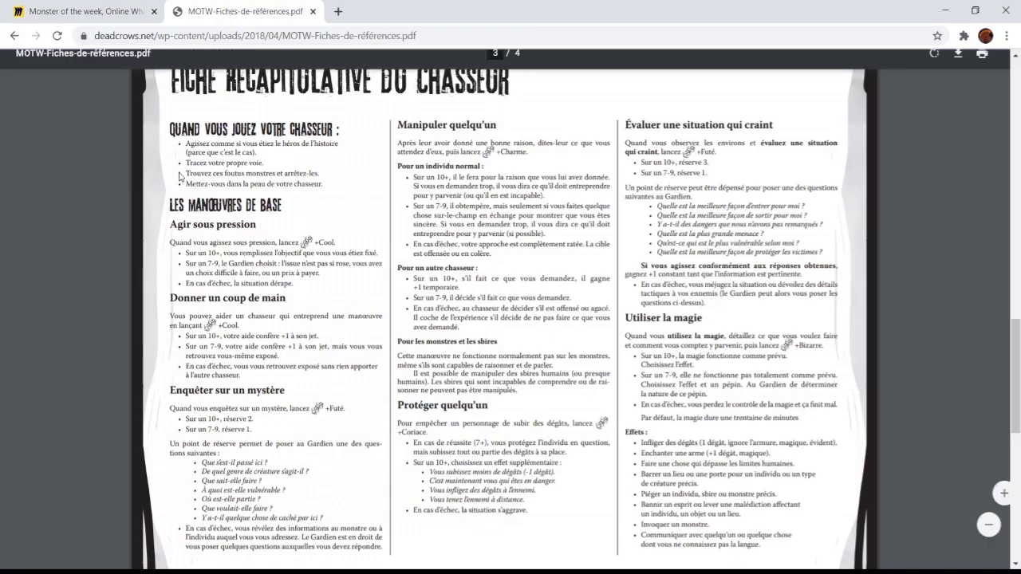
pyautogui.moveTo(170, 241); pyautogui.dragTo(298, 287)
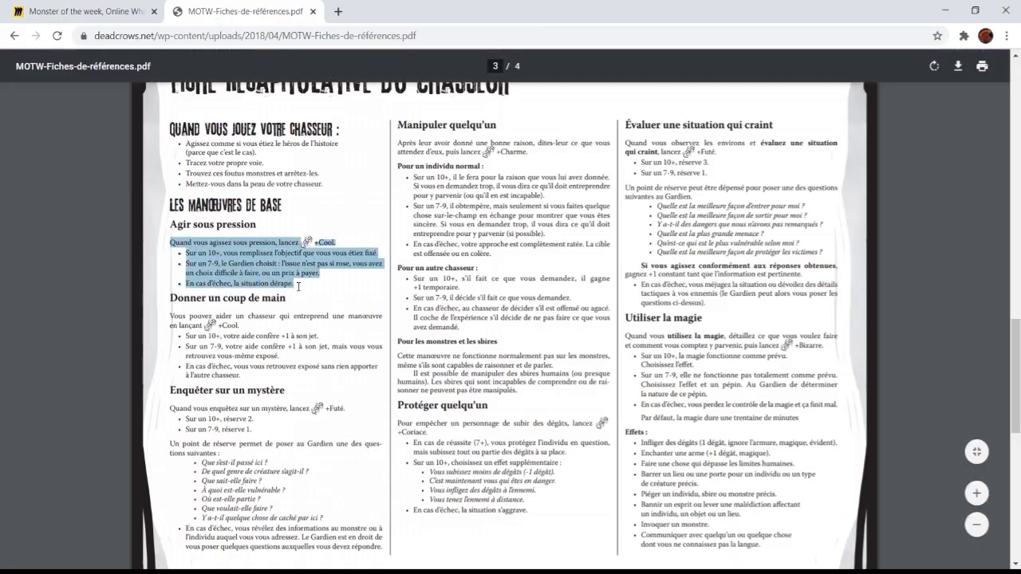
pyautogui.click(111, 13)
pyautogui.click(379, 217)
pyautogui.write("Quand vous agissez sous pression, lancez +Cool. • Sur un 10+, vous remplissez l'objectif que vous vous étiez fixé. • Sur un 7-9, le Gardien choisit : l'issue n'est pas si rose, vous avez un choix difficile à faire, ou un prix à payer. • En cas d'échec, la situation dérape.")
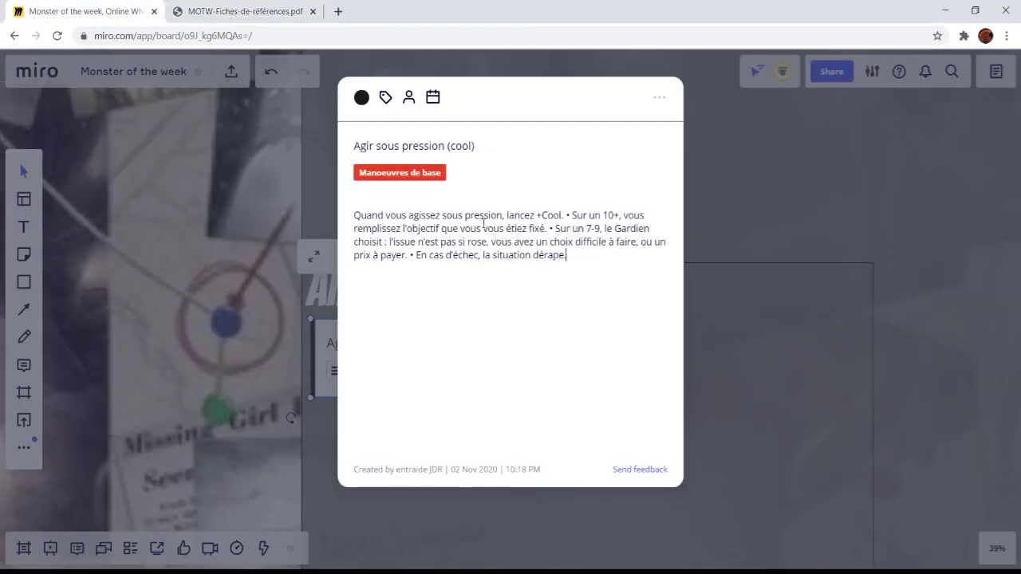
# Step: Insert "2d6" before "+Cool" in the description and split the 10+, 7-9 and failure outcomes into a bulleted list
pyautogui.click(534, 214)
pyautogui.write('2d6')
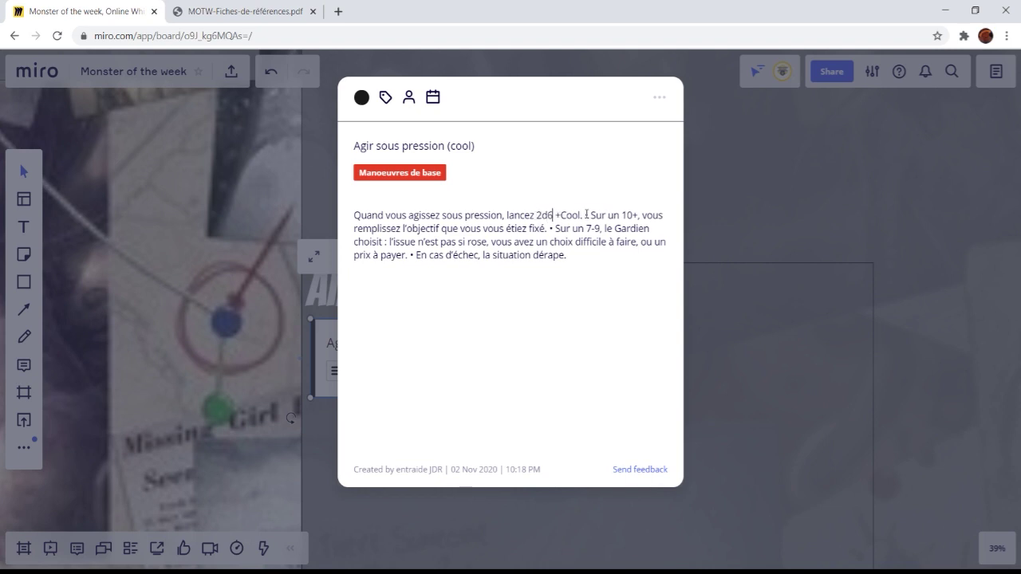
pyautogui.press('BackSpace')
pyautogui.press('BackSpace')
pyautogui.press('Return')
pyautogui.write('-')
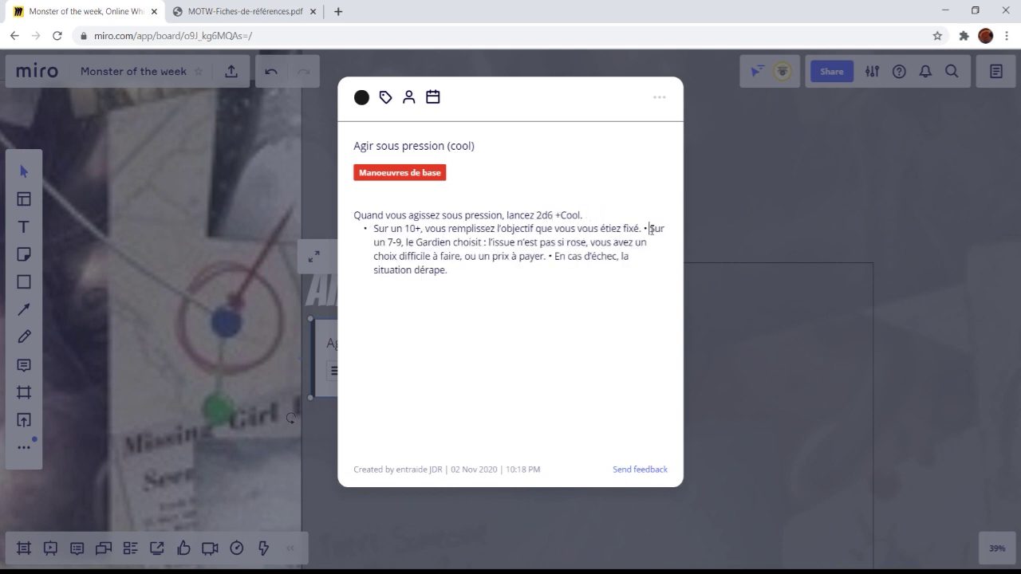
pyautogui.press('BackSpace')
pyautogui.press('BackSpace')
pyautogui.press('Return')
pyautogui.click(557, 256)
pyautogui.press('BackSpace')
pyautogui.press('BackSpace')
pyautogui.press('Return')
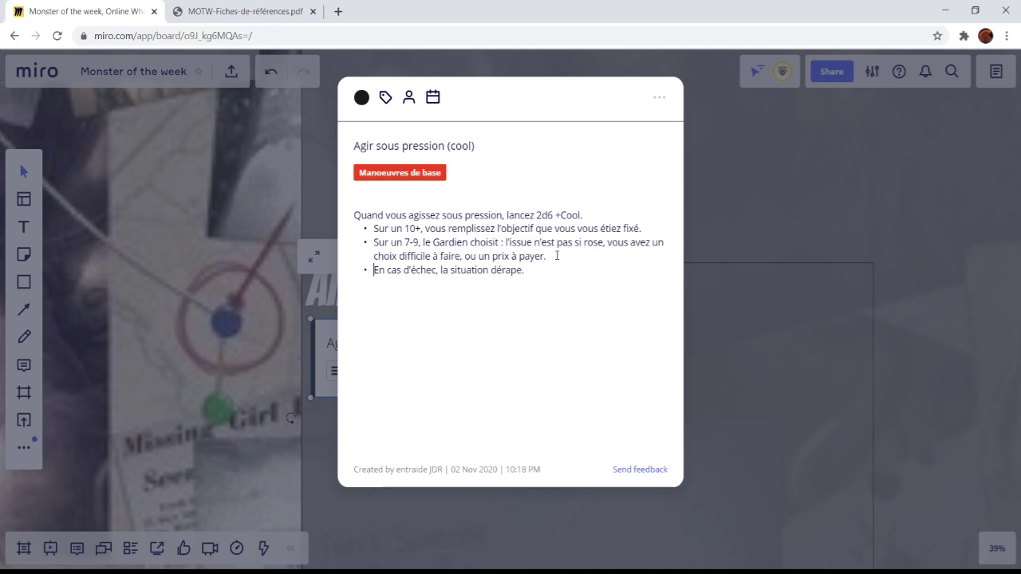
# Step: Close the "Agir sous pression (cool)" card, reopen it to check its description, and close it again
pyautogui.click(737, 394)
pyautogui.click(556, 333)
pyautogui.click(735, 366)
pyautogui.click(556, 333)
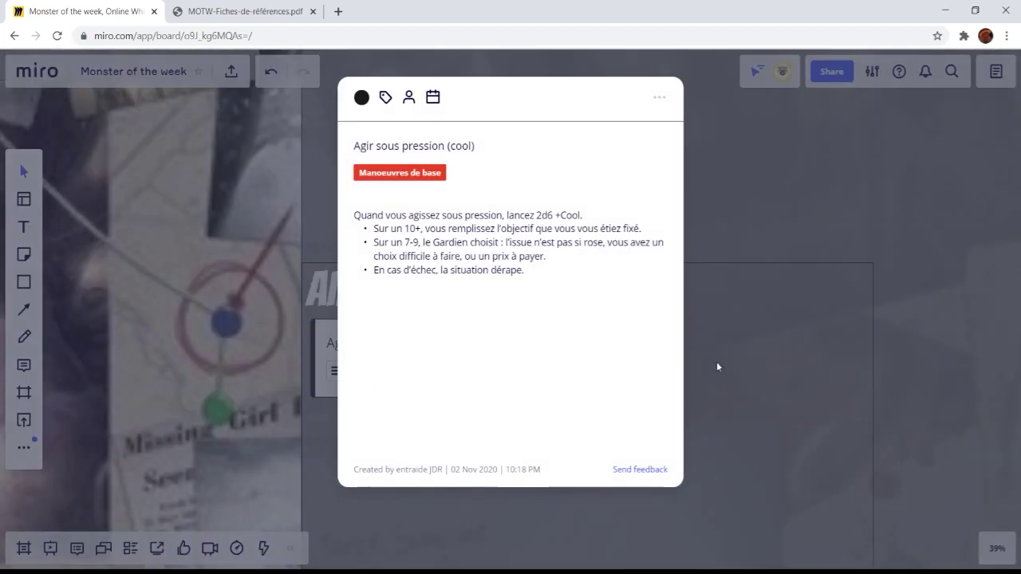
pyautogui.click(716, 367)
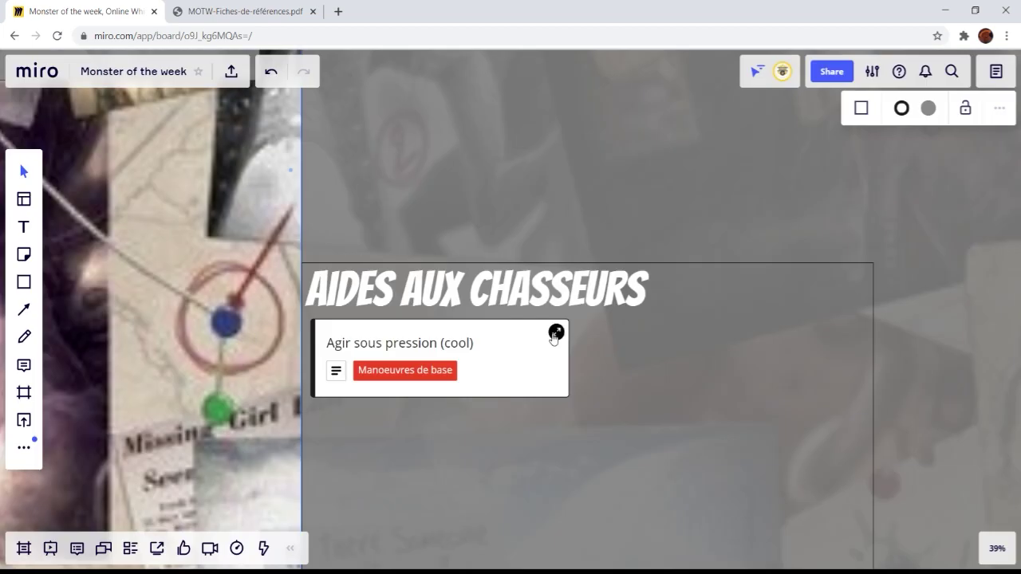
# Step: Read through the "Utiliser la magie (Bizarre)" card's description, and open the "Evaluer une situation qui craint ( Futé)" card
pyautogui.scroll(-5, 686, 346)
pyautogui.scroll(-2, 685, 362)
pyautogui.hscroll(3, 470, 351)
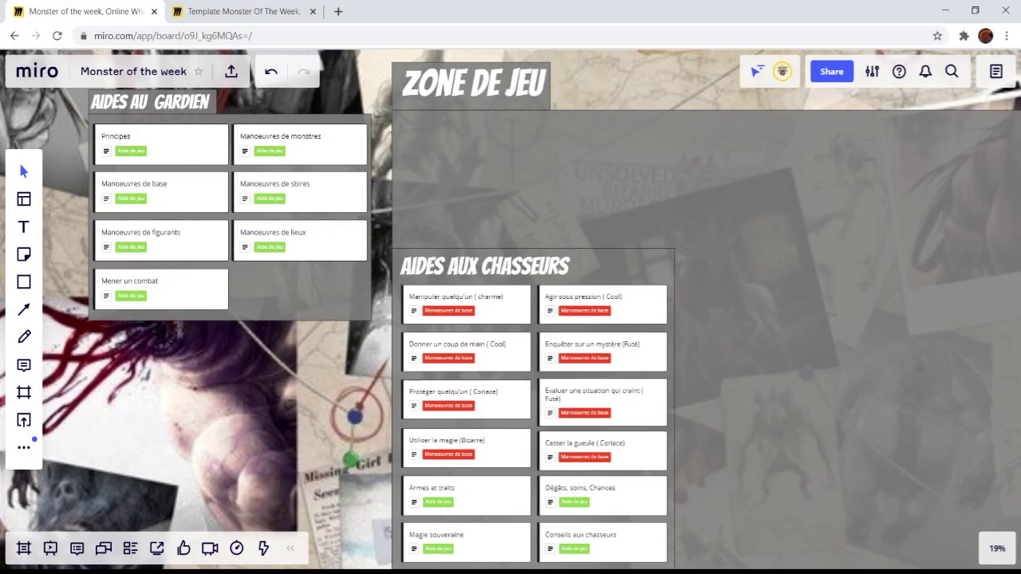
pyautogui.click(355, 232)
pyautogui.click(302, 410)
pyautogui.click(520, 439)
pyautogui.scroll(-3, 481, 369)
pyautogui.scroll(-3, 482, 369)
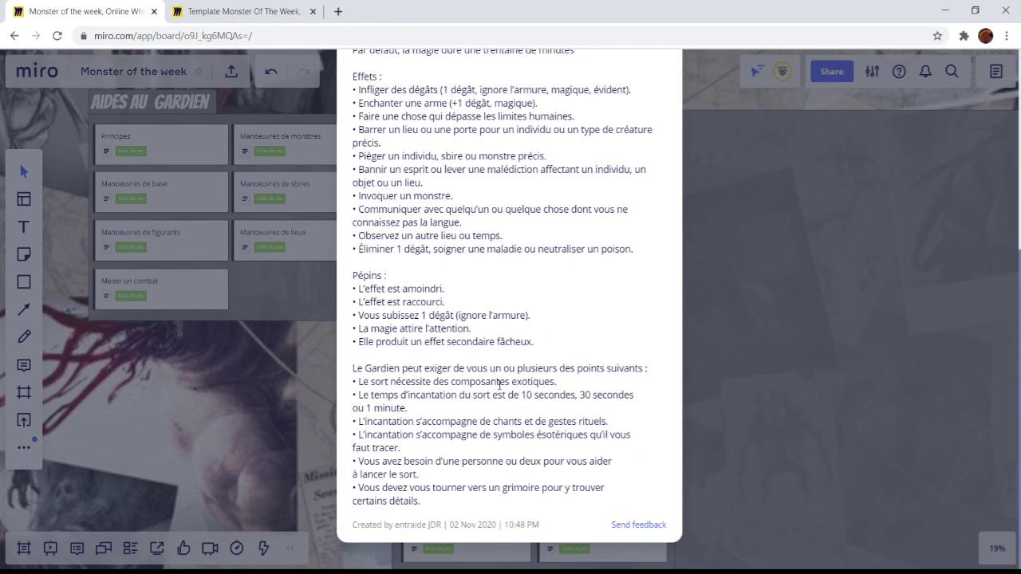
pyautogui.click(802, 460)
pyautogui.click(655, 390)
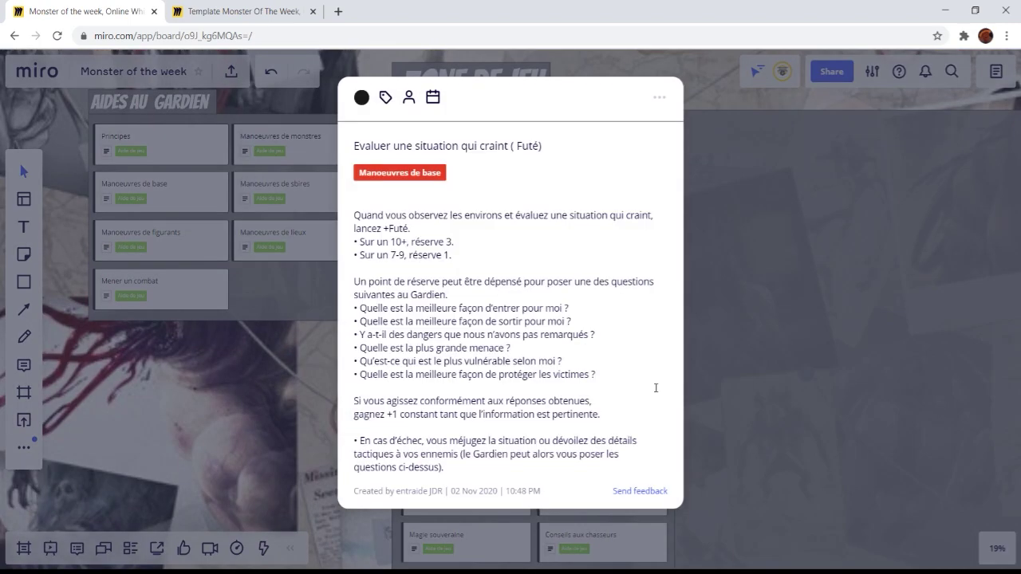
# Step: Close the open card and change the colour of the "Aide de jeu" tag to yellow
pyautogui.click(696, 524)
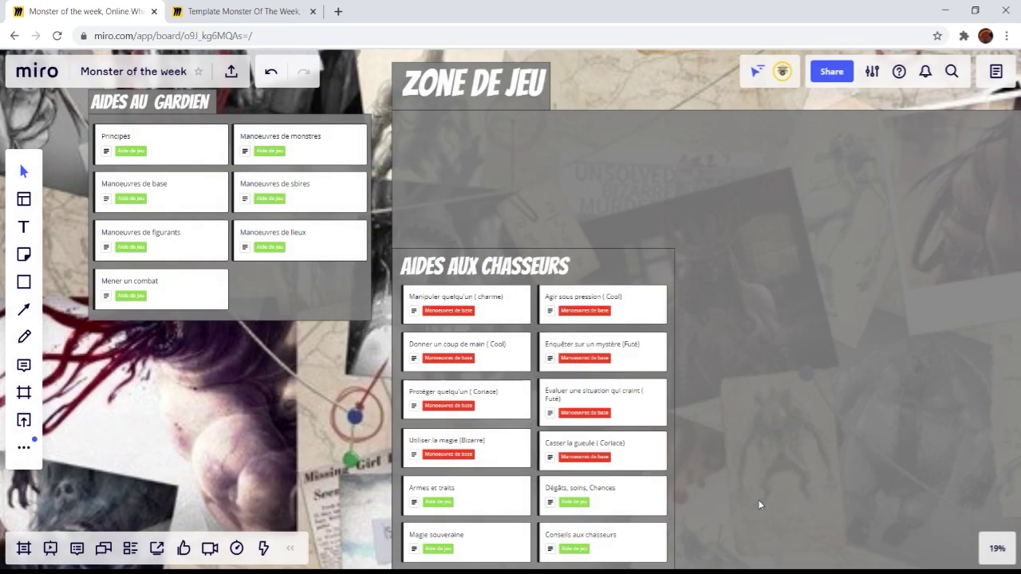
pyautogui.click(581, 507)
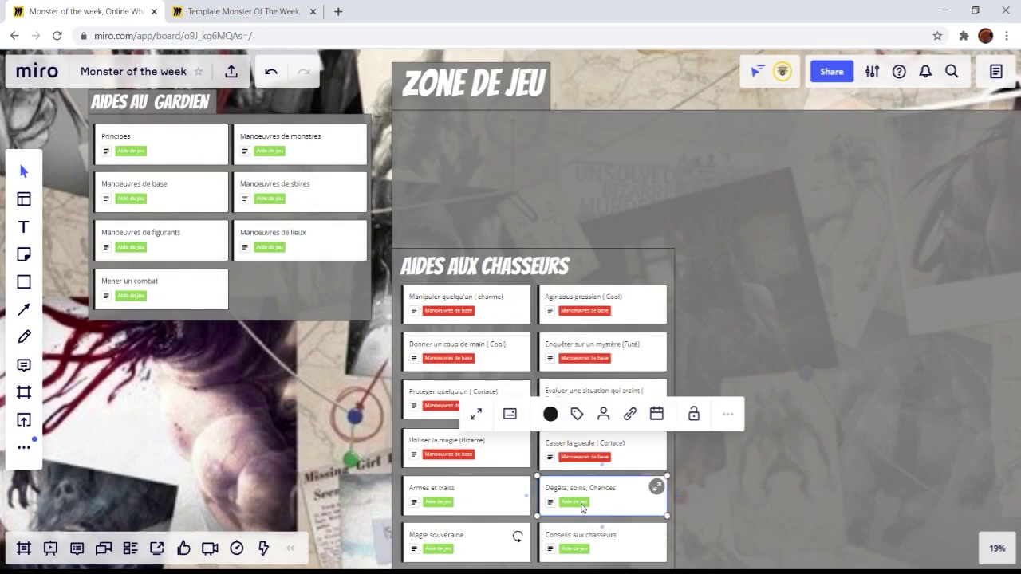
pyautogui.click(577, 414)
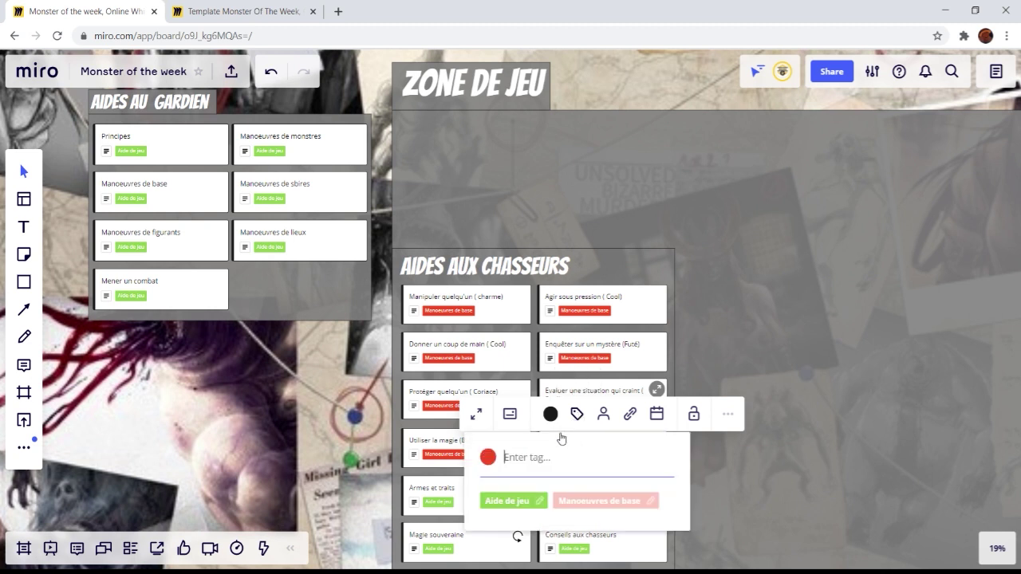
pyautogui.click(540, 503)
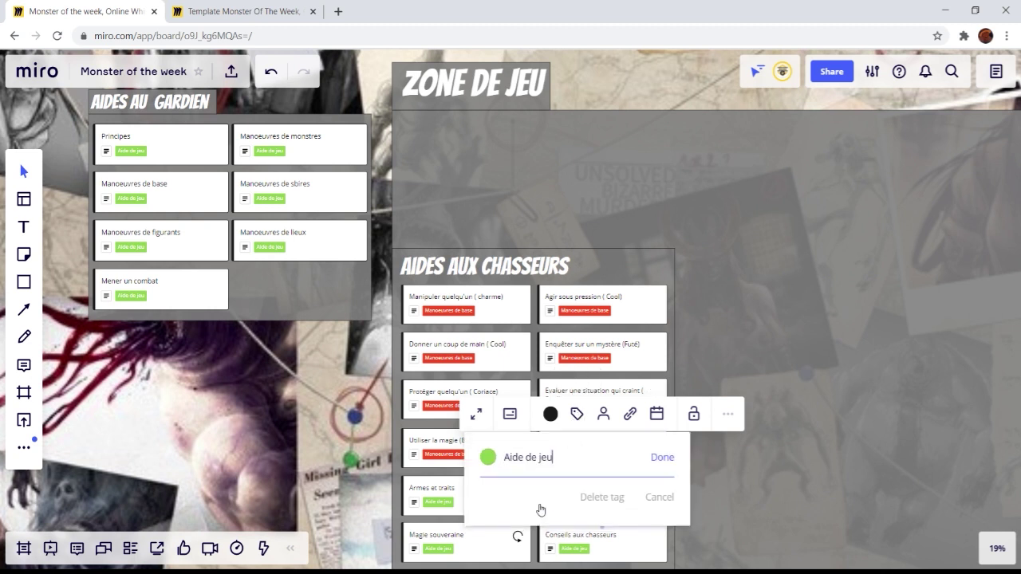
pyautogui.click(487, 456)
pyautogui.click(573, 492)
pyautogui.click(665, 458)
pyautogui.click(721, 481)
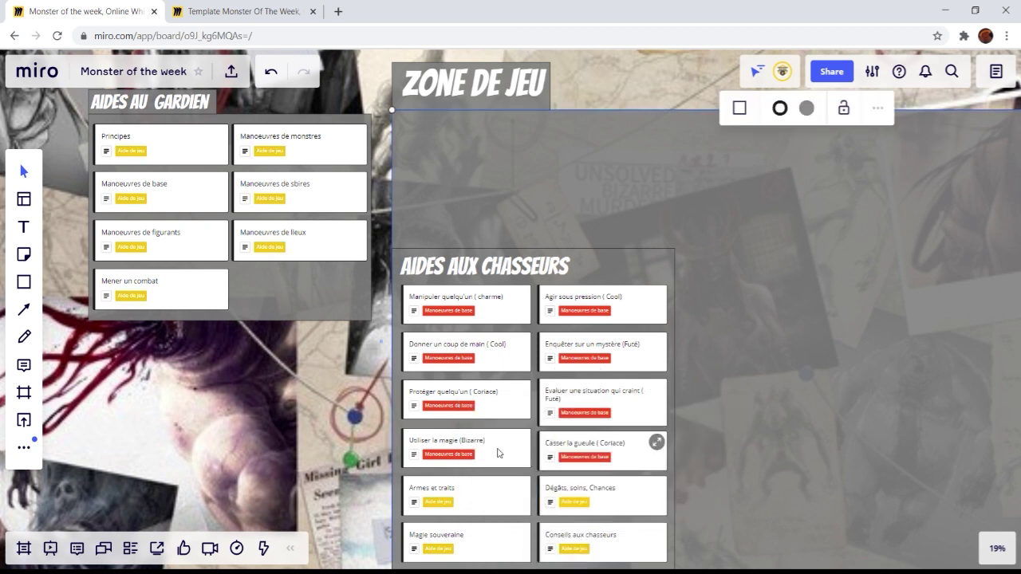
# Step: Crop the left and right sides of the collage background image closer to the board's zones
pyautogui.scroll(-5, 542, 451)
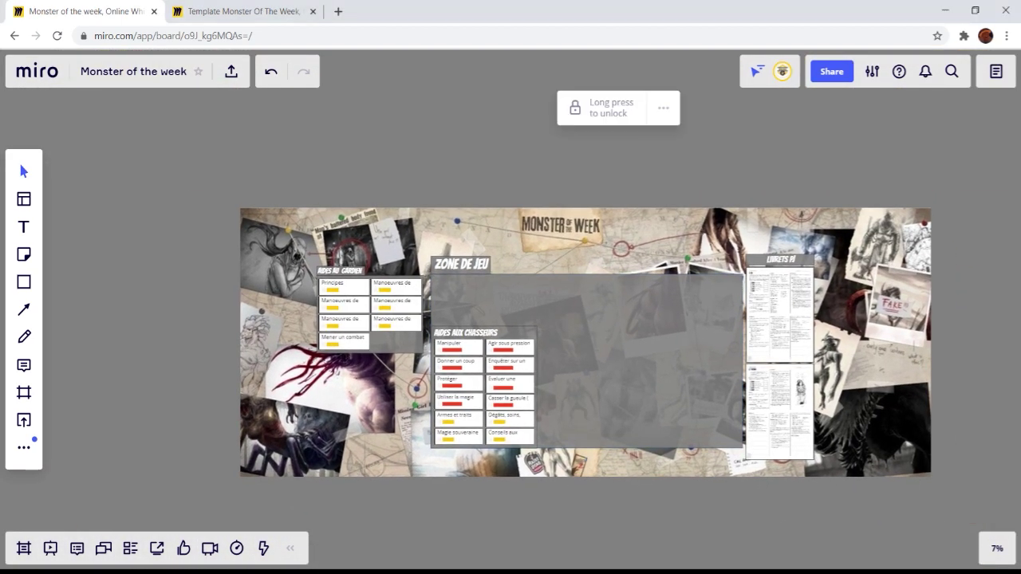
pyautogui.moveTo(579, 364); pyautogui.dragTo(562, 331)
pyautogui.hotkey('ctrl', 'a')
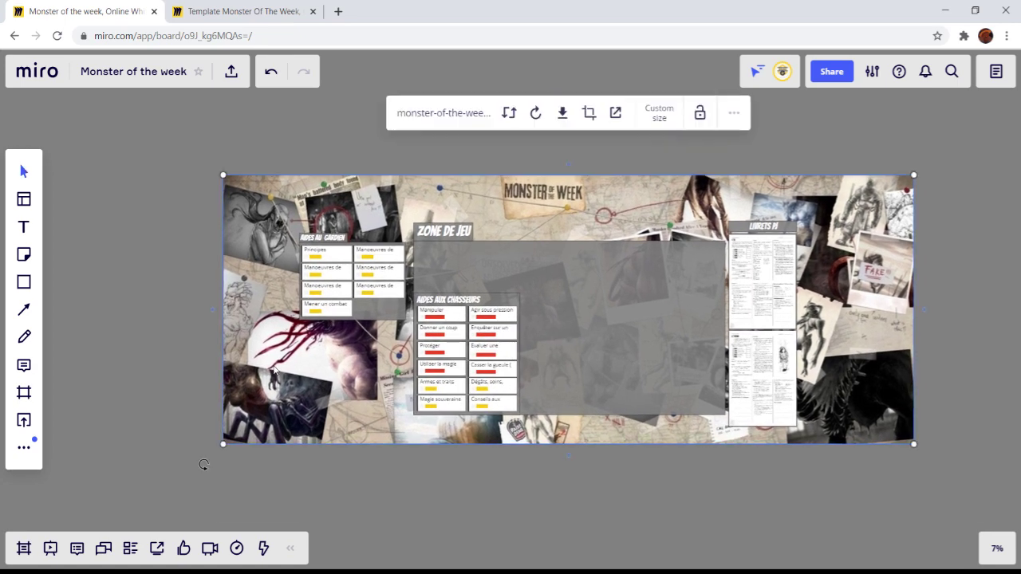
pyautogui.moveTo(224, 307); pyautogui.dragTo(275, 304)
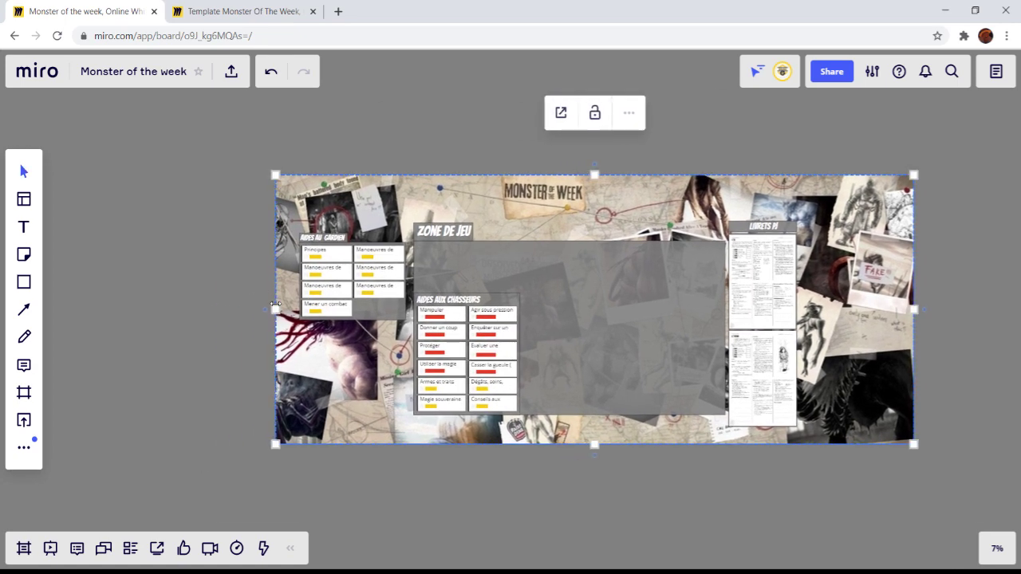
pyautogui.moveTo(914, 309); pyautogui.dragTo(837, 319)
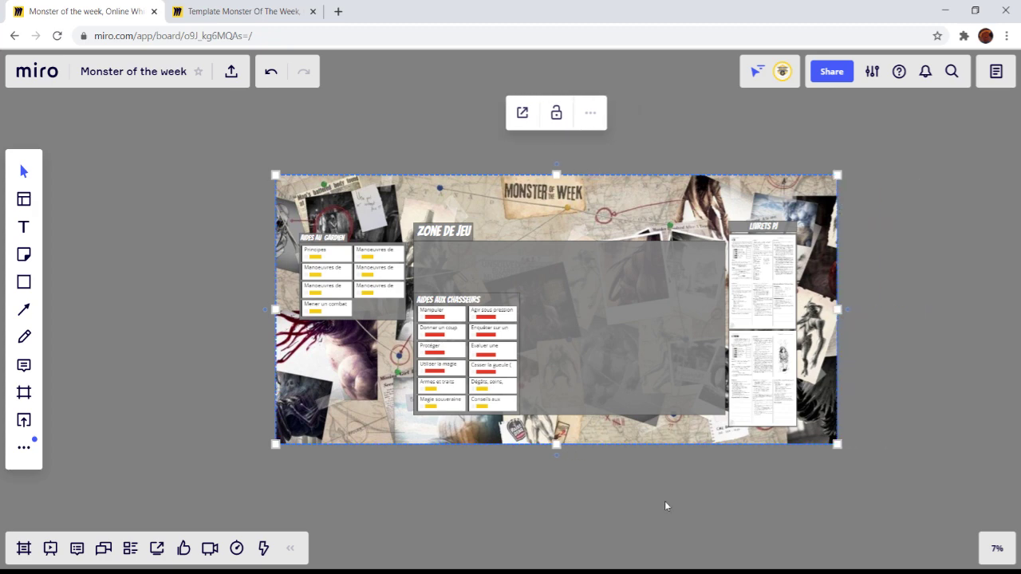
pyautogui.hotkey('ctrl', 'shift', 'l')
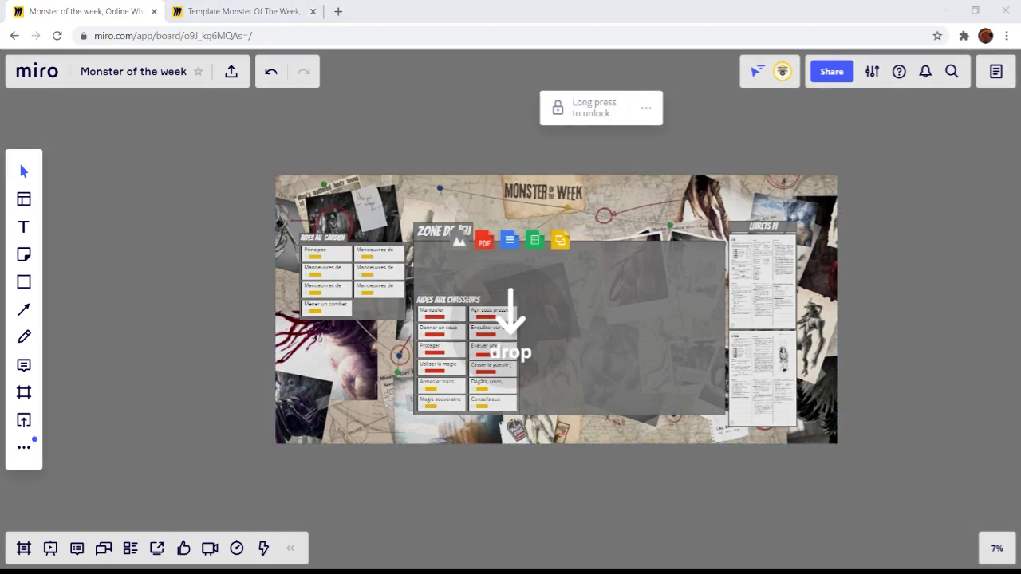
# Step: Add the barbed-wire image o4jefba8.bmp to the board, send it to the back and place it beside the collage
pyautogui.moveTo(1020, 427); pyautogui.dragTo(780, 427)
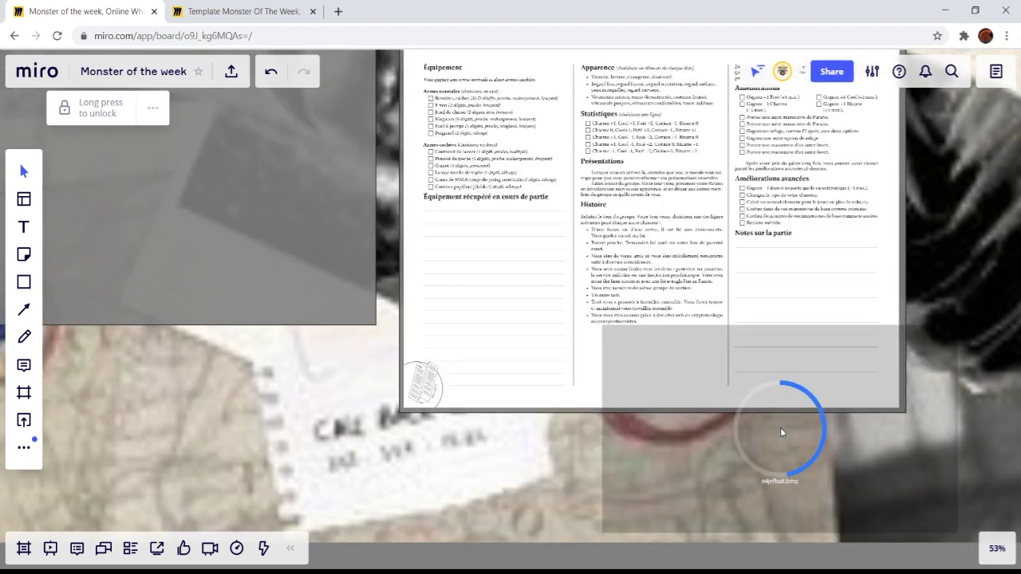
pyautogui.scroll(-4, 593, 354)
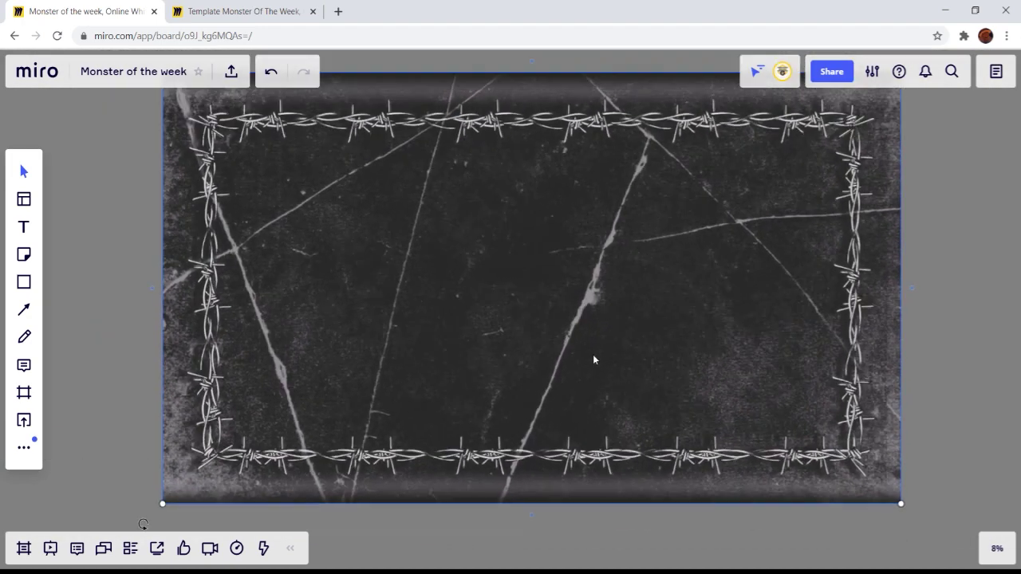
pyautogui.rightClick(545, 335)
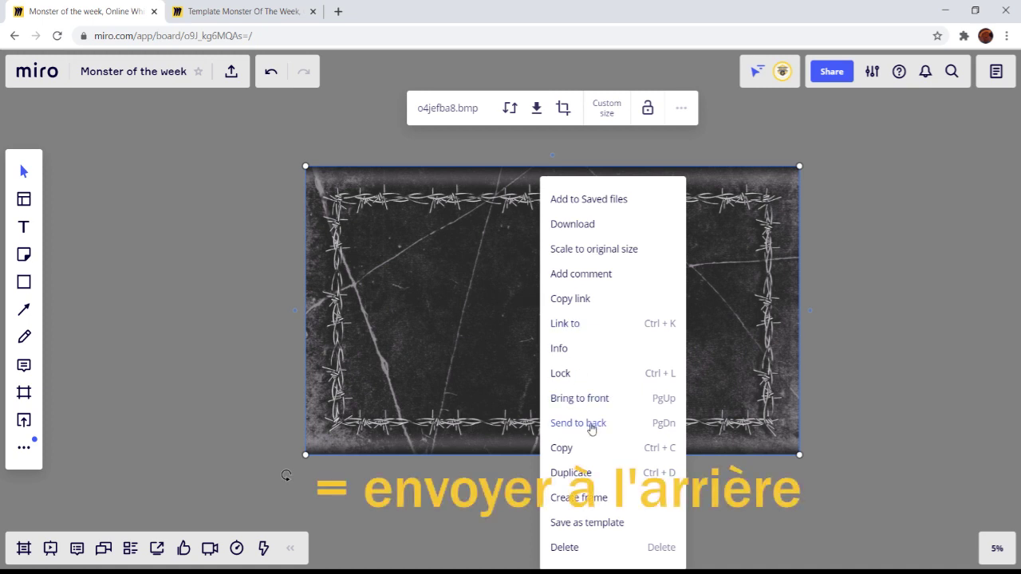
pyautogui.moveTo(787, 338); pyautogui.dragTo(1013, 345)
pyautogui.moveTo(794, 315); pyautogui.dragTo(975, 313)
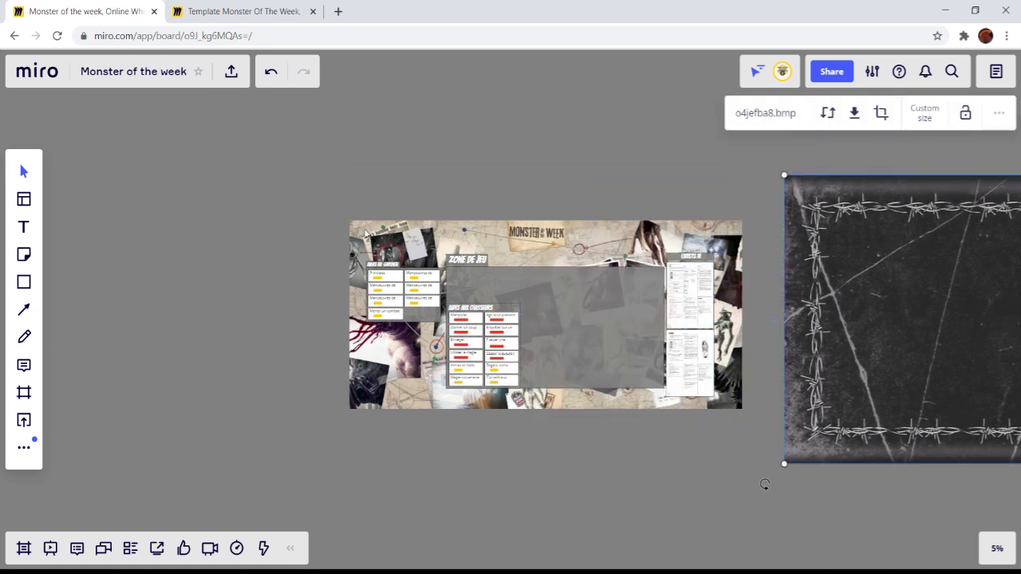
# Step: Bring the collage and all its zone objects in front of the barbed-wire image, and centre that image behind them as a border
pyautogui.click(320, 190)
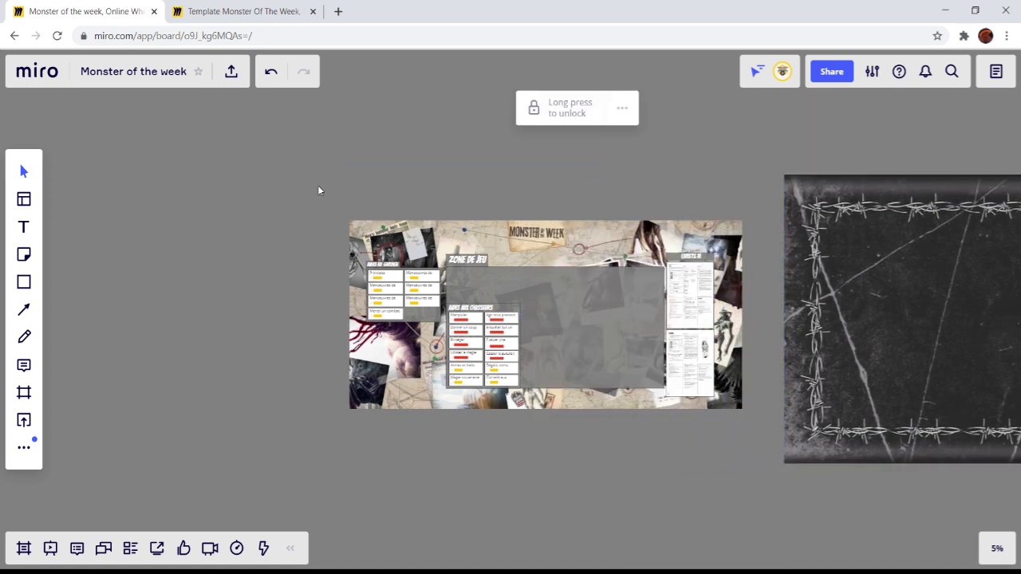
pyautogui.moveTo(317, 190); pyautogui.dragTo(752, 450)
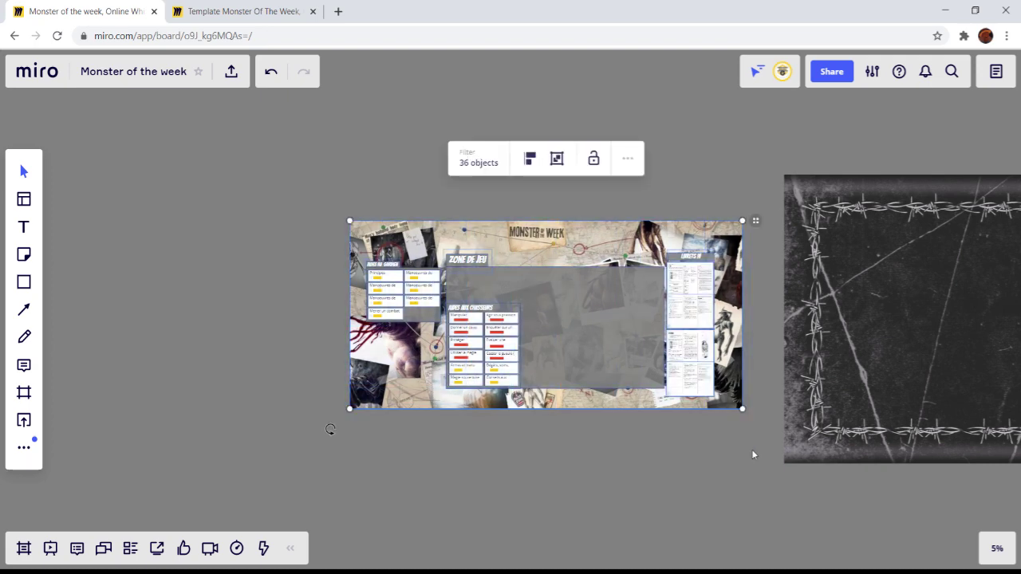
pyautogui.rightClick(588, 342)
pyautogui.click(626, 372)
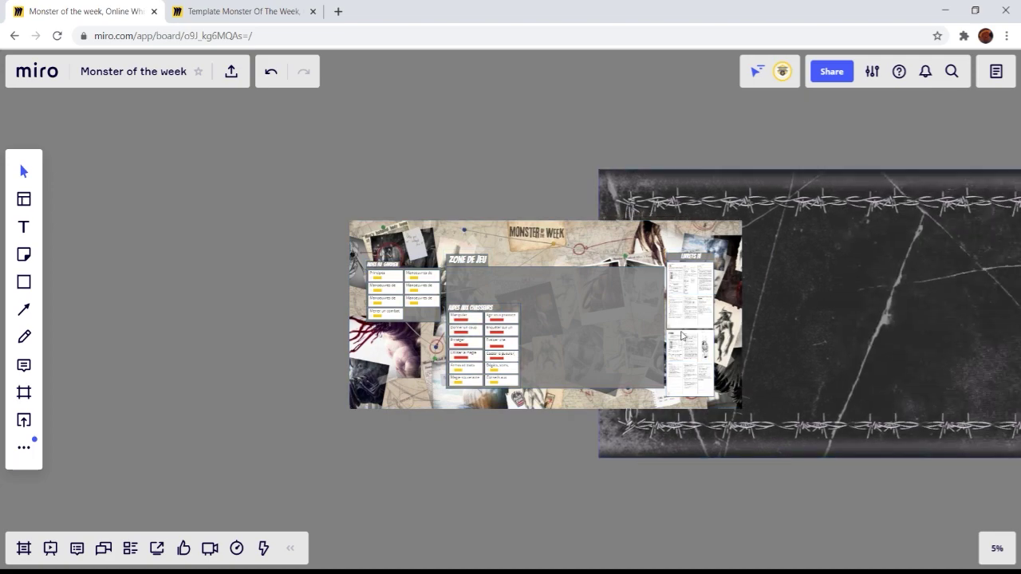
pyautogui.moveTo(682, 336); pyautogui.dragTo(379, 330)
pyautogui.scroll(3, 422, 337)
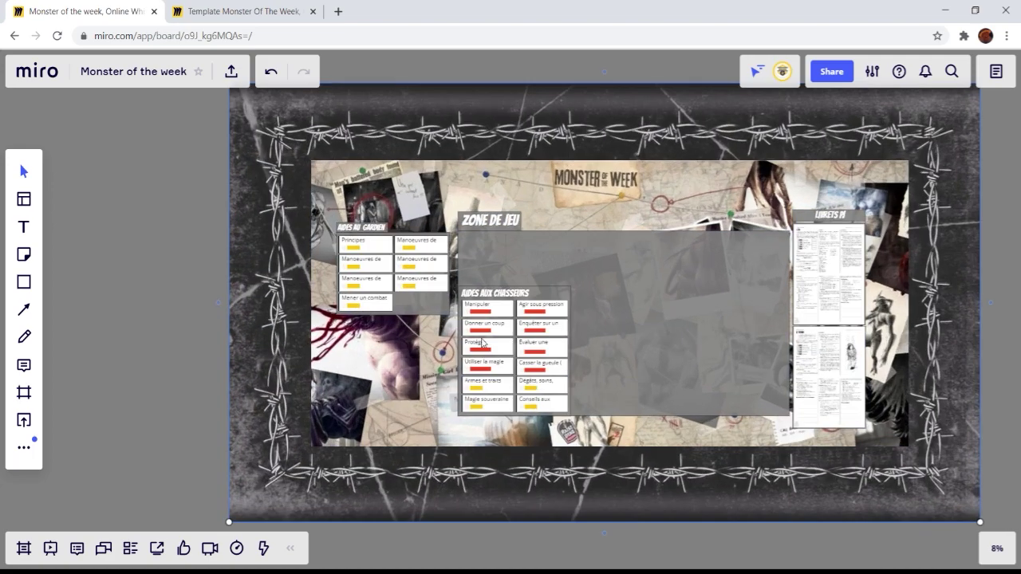
pyautogui.scroll(1, 483, 342)
pyautogui.scroll(1, 608, 349)
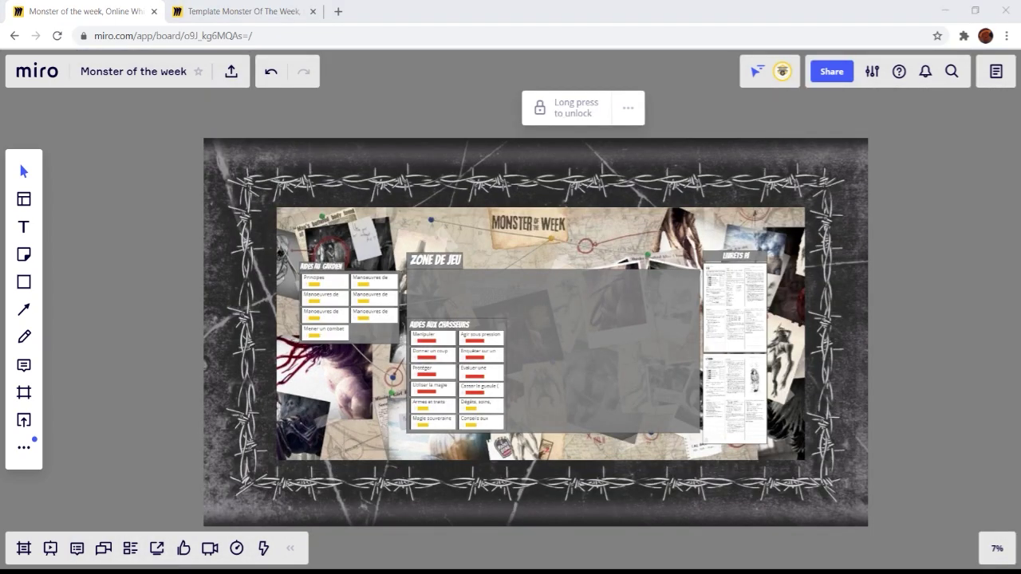
# Step: Examine the grey background frame's outer edges, and highlight the advice about frames versus background images in Discord's miro-rôliste channel
pyautogui.scroll(-5, 560, 387)
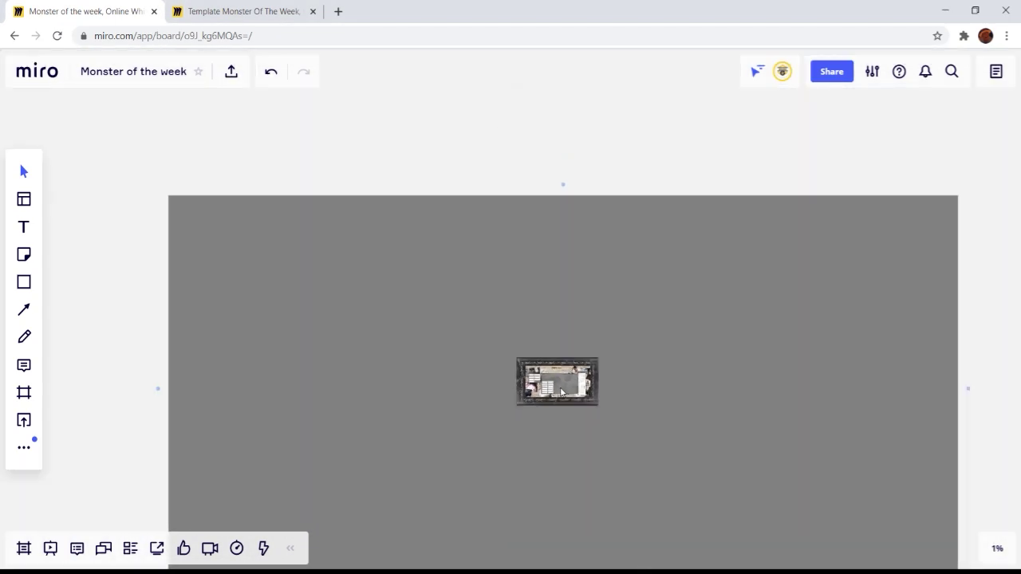
pyautogui.moveTo(546, 469); pyautogui.dragTo(485, 367)
pyautogui.scroll(-2, 487, 372)
pyautogui.moveTo(373, 281); pyautogui.dragTo(390, 333)
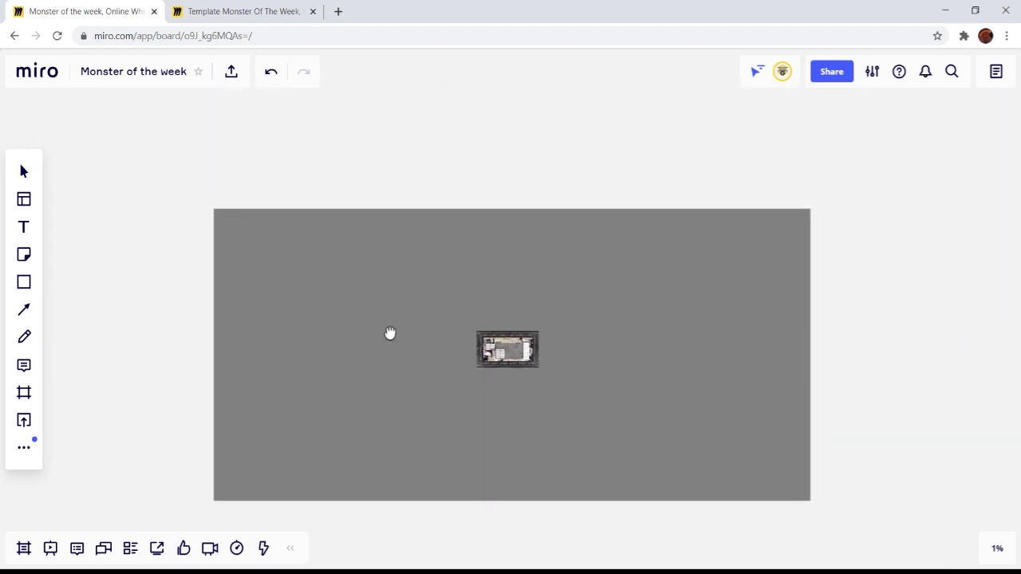
pyautogui.click(421, 250)
pyautogui.click(513, 170)
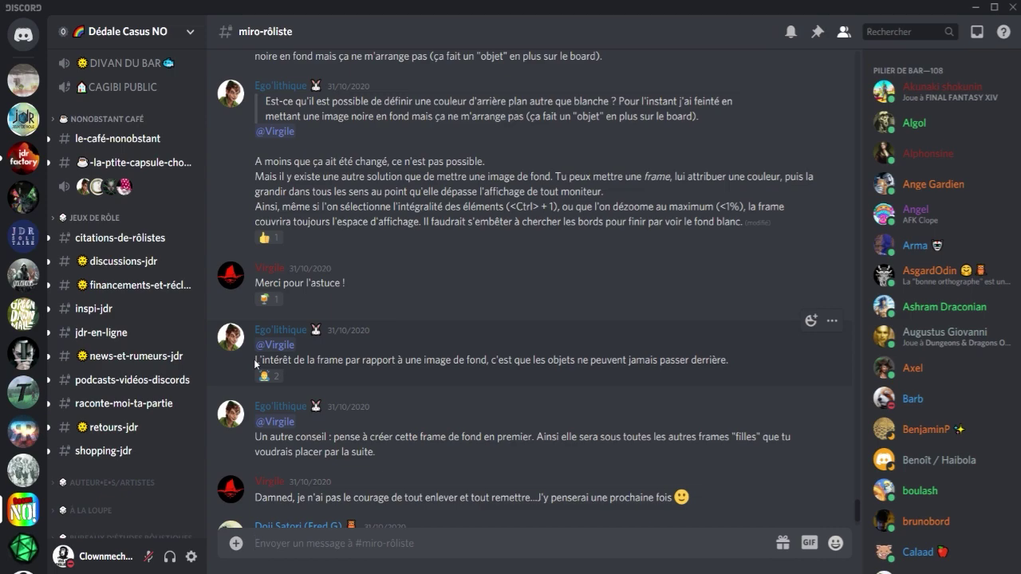
pyautogui.moveTo(286, 361); pyautogui.dragTo(712, 361)
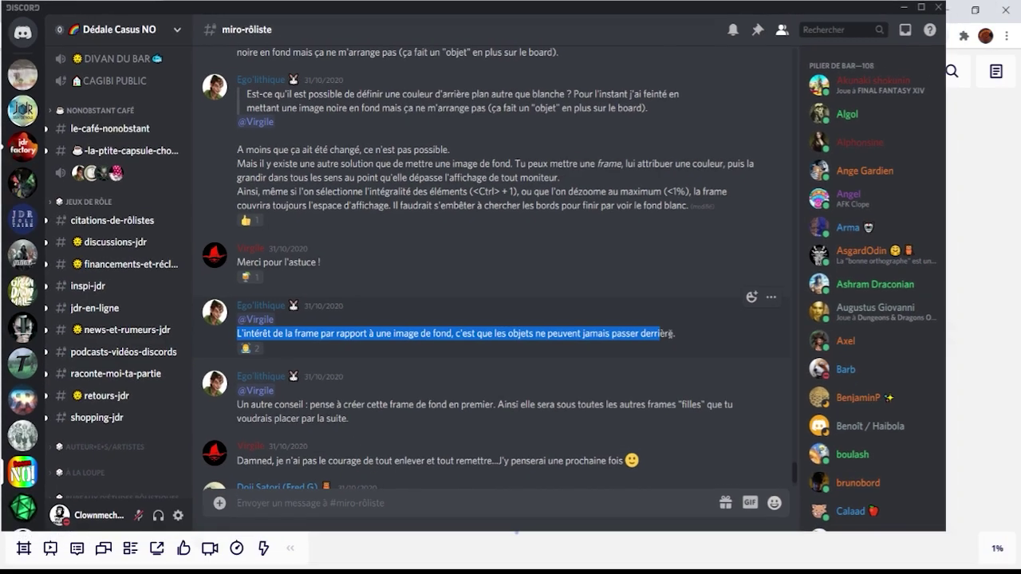
pyautogui.moveTo(670, 334); pyautogui.dragTo(683, 336)
# Step: Draw a large custom-ratio frame on the empty board in Miro and fill it with a custom dark grey
pyautogui.click(23, 392)
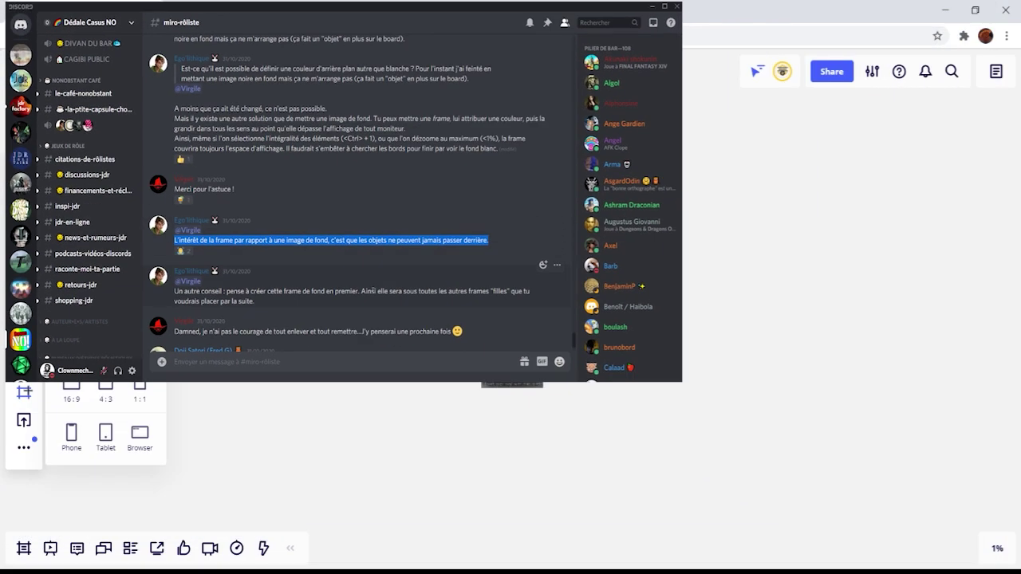
pyautogui.scroll(-1, 351, 403)
pyautogui.moveTo(178, 204)
pyautogui.mouseDown()
pyautogui.moveTo(385, 342)
pyautogui.moveTo(912, 534)
pyautogui.moveTo(911, 476)
pyautogui.moveTo(894, 498)
pyautogui.mouseUp()
pyautogui.click(483, 109)
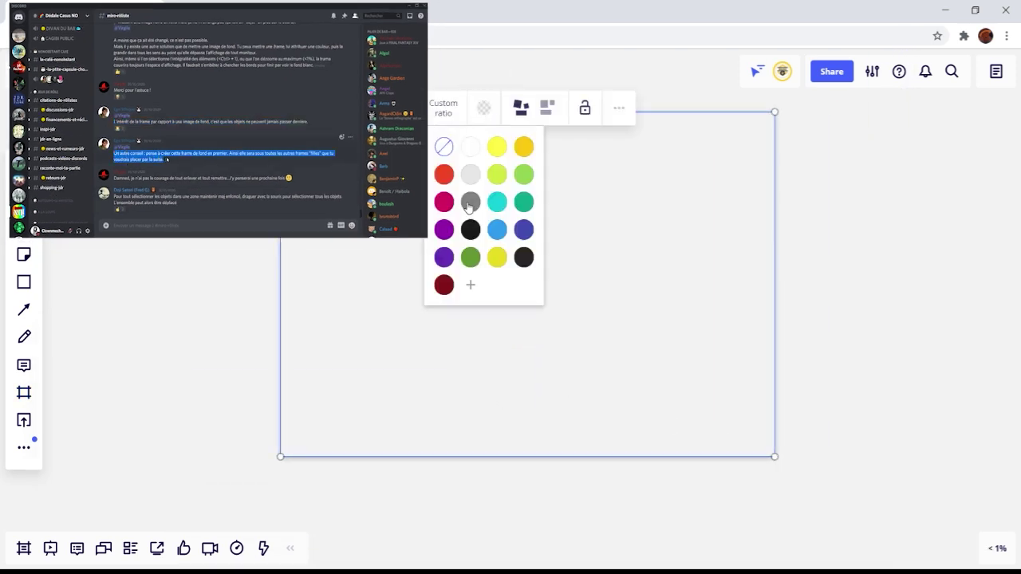
pyautogui.click(470, 202)
pyautogui.click(470, 285)
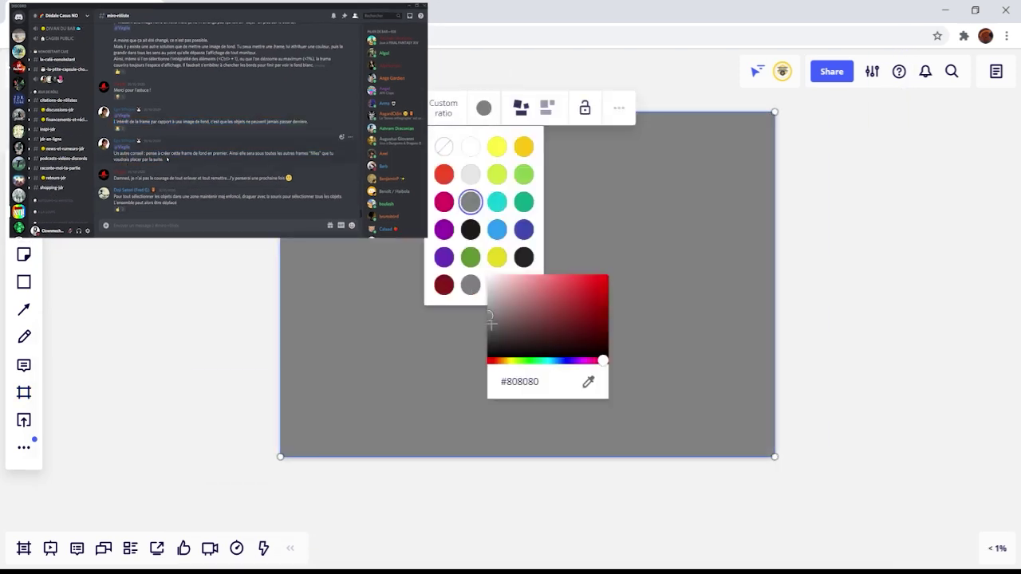
pyautogui.moveTo(492, 326); pyautogui.dragTo(492, 336)
pyautogui.click(500, 290)
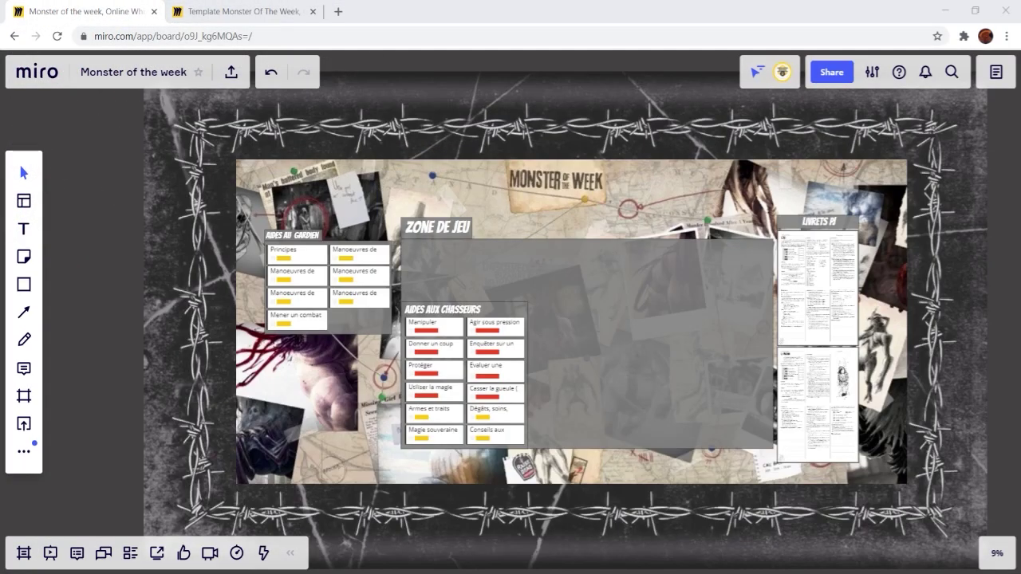
# Step: Review the finished board, inspecting the play zone, the "Le Parano" and "L'Élu" booklets, and the overall layout with its border
pyautogui.scroll(-5, 640, 488)
pyautogui.scroll(8, 635, 473)
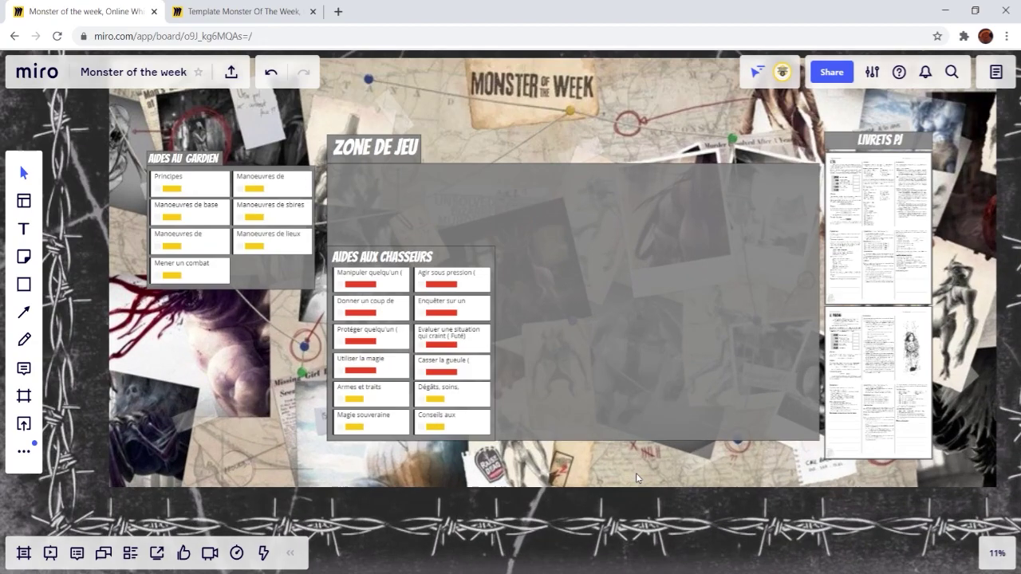
pyautogui.scroll(3, 636, 473)
pyautogui.moveTo(552, 374)
pyautogui.mouseDown()
pyautogui.moveTo(753, 503)
pyautogui.moveTo(390, 450)
pyautogui.mouseUp()
pyautogui.scroll(3, 752, 504)
pyautogui.moveTo(572, 421); pyautogui.dragTo(376, 437)
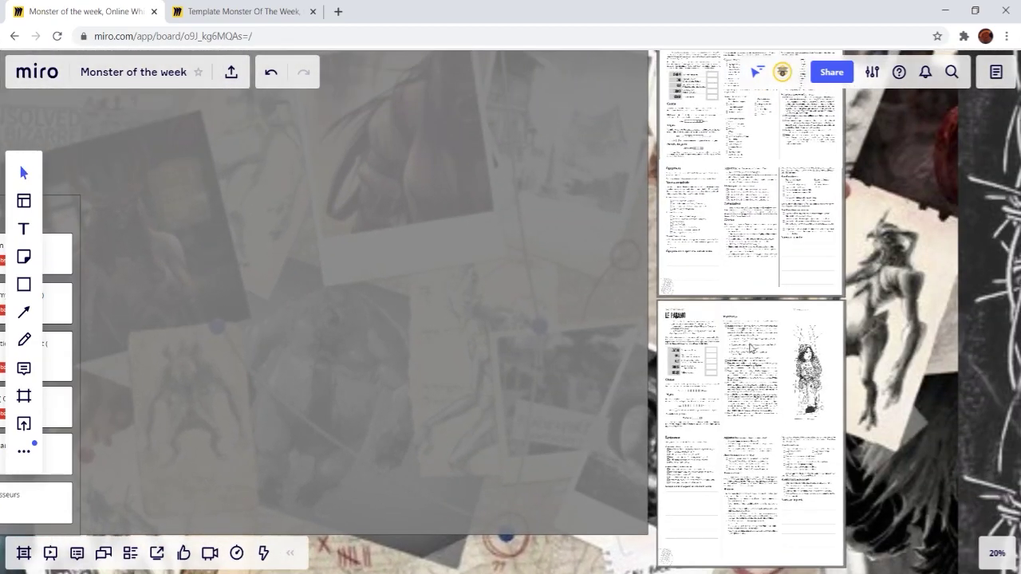
pyautogui.scroll(8, 749, 347)
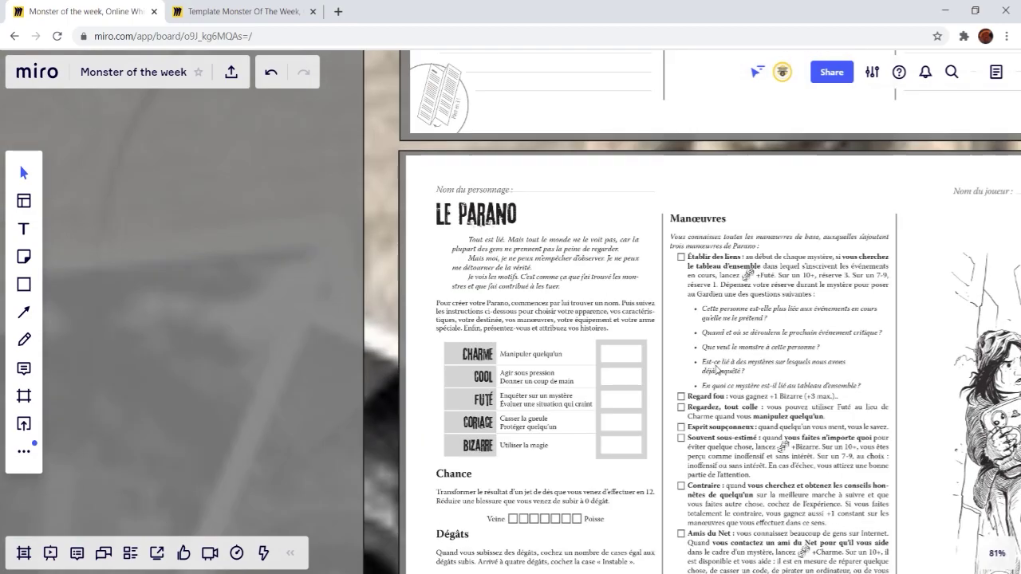
pyautogui.scroll(-3, 718, 371)
pyautogui.moveTo(614, 104); pyautogui.dragTo(646, 451)
pyautogui.moveTo(677, 382); pyautogui.dragTo(695, 550)
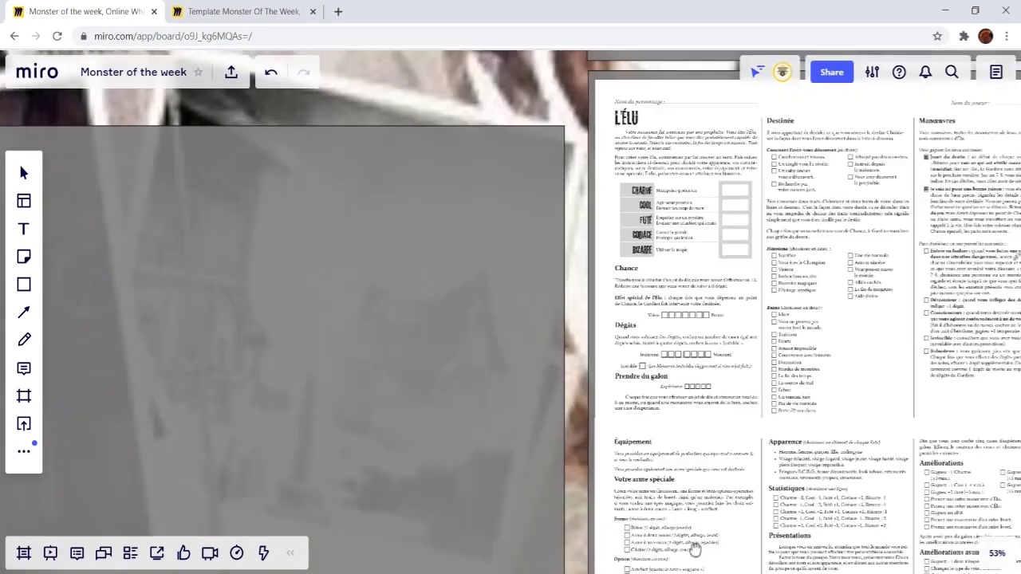
pyautogui.scroll(-8, 674, 407)
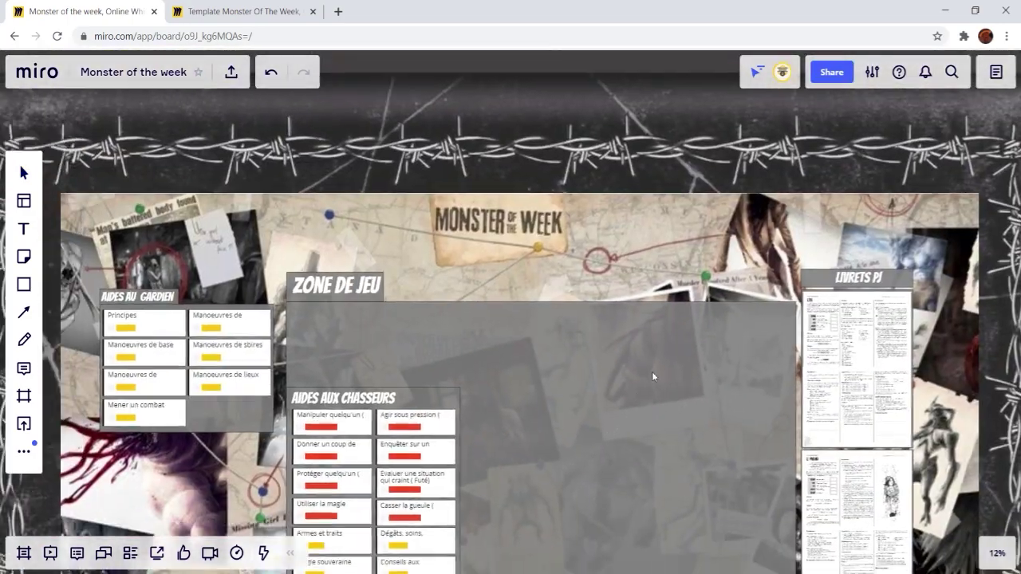
pyautogui.scroll(-3, 686, 339)
pyautogui.scroll(1, 637, 367)
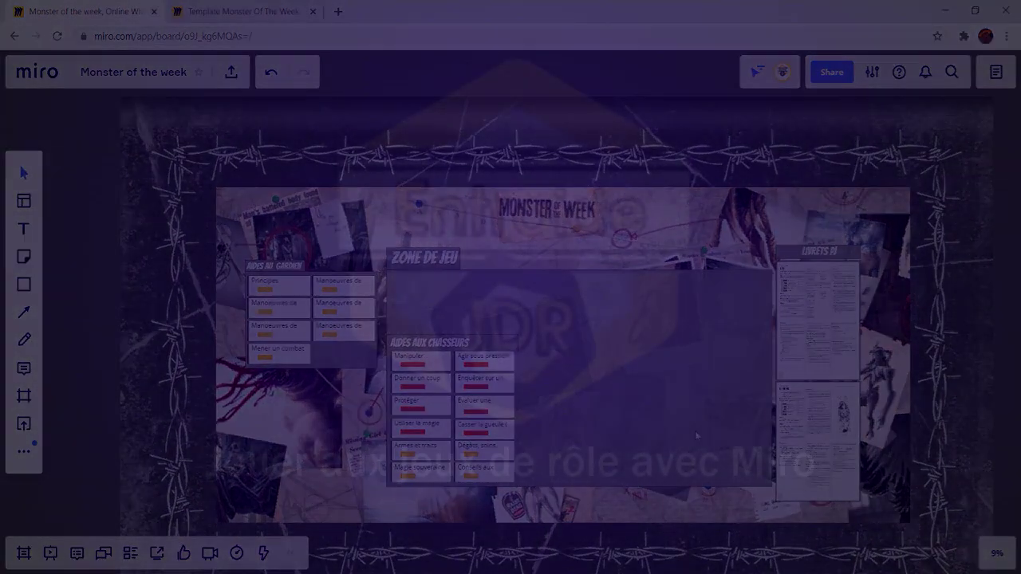